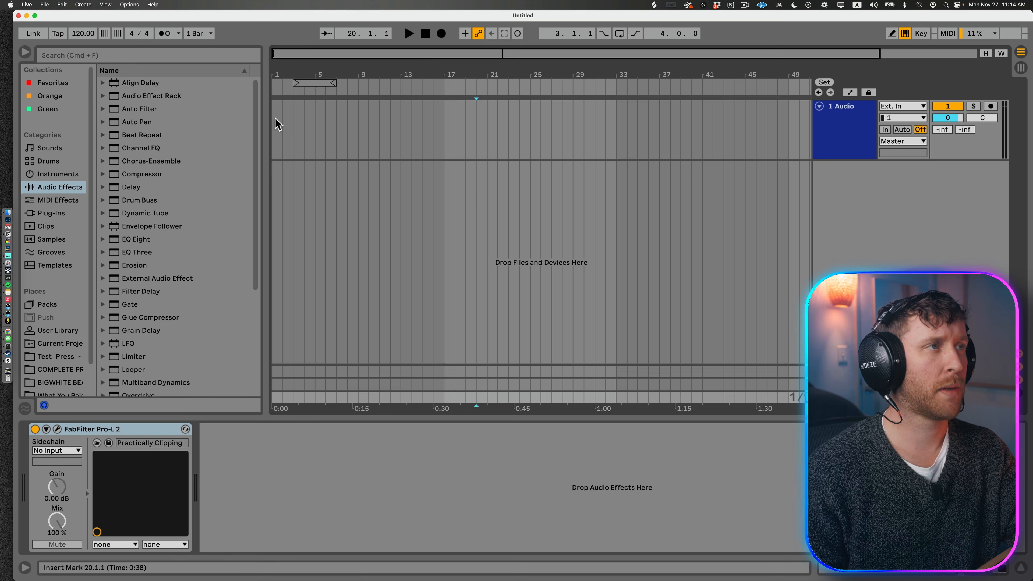
Step: Set the project tempo to 125 BPM
click(270, 35)
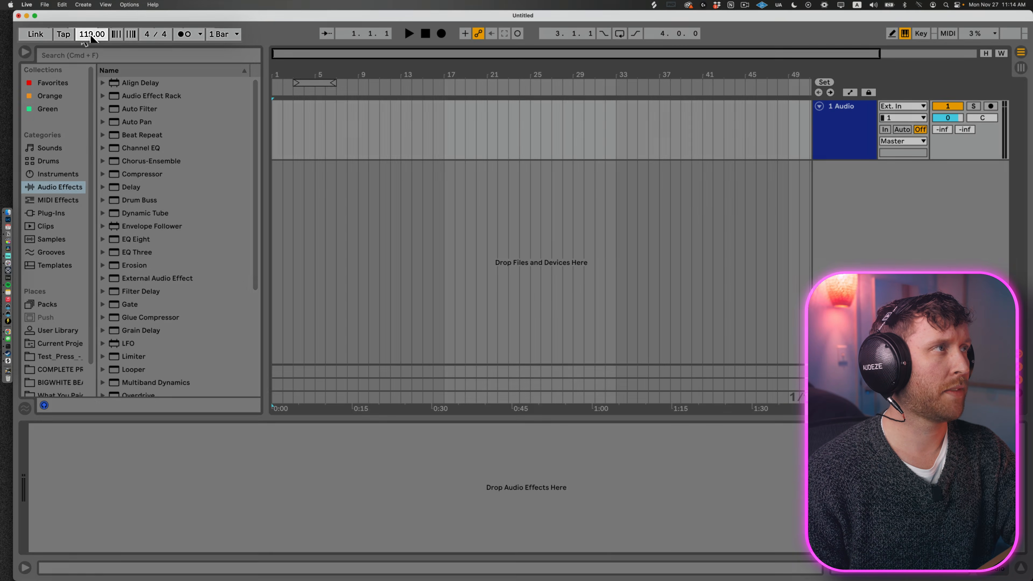
drag(83, 36, 116, 40)
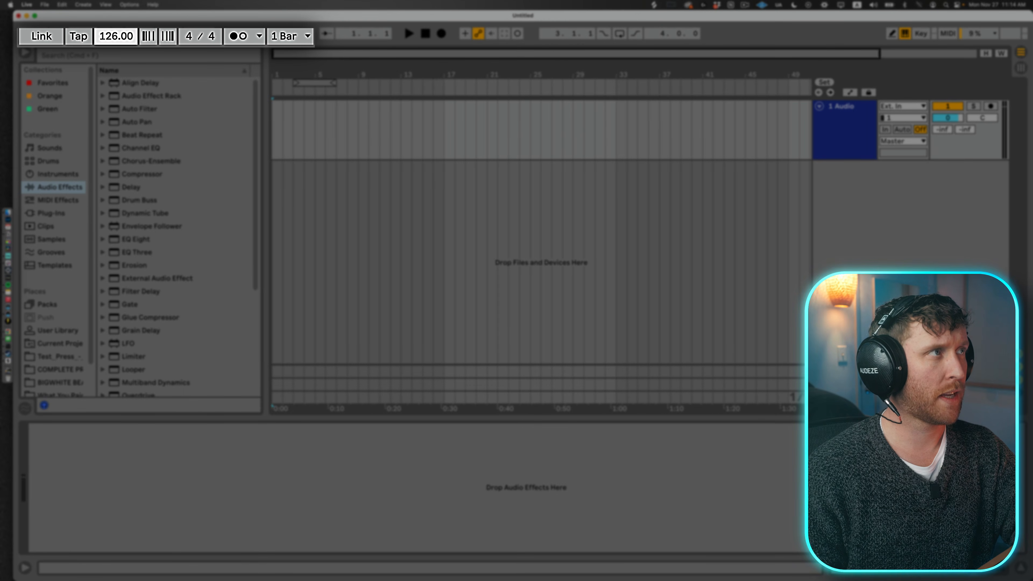
key(Up)
key(Up)
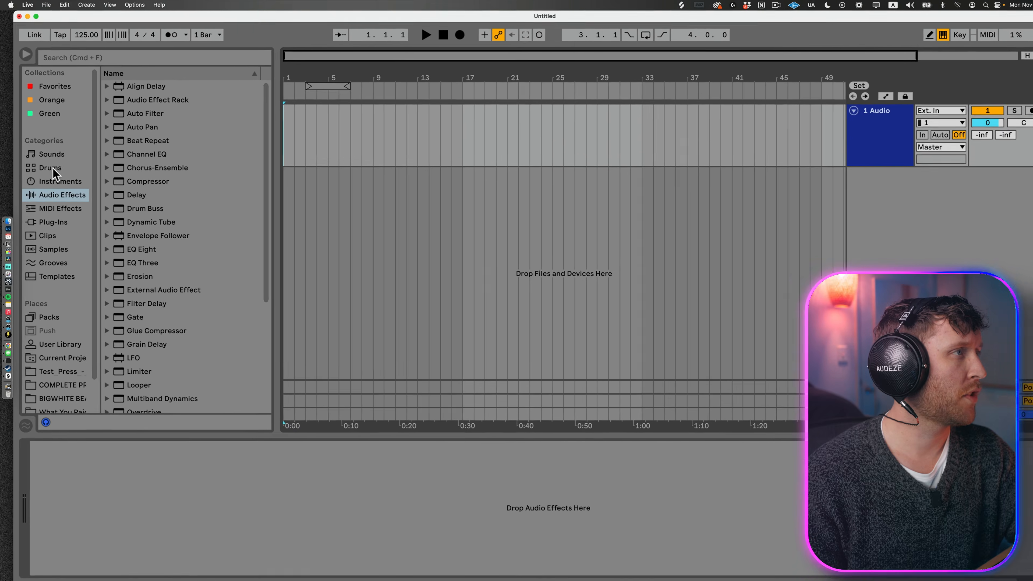
Step: Find Kick Future Proof.wav among the kick drum hits and place it on the audio track at bar 1
click(55, 194)
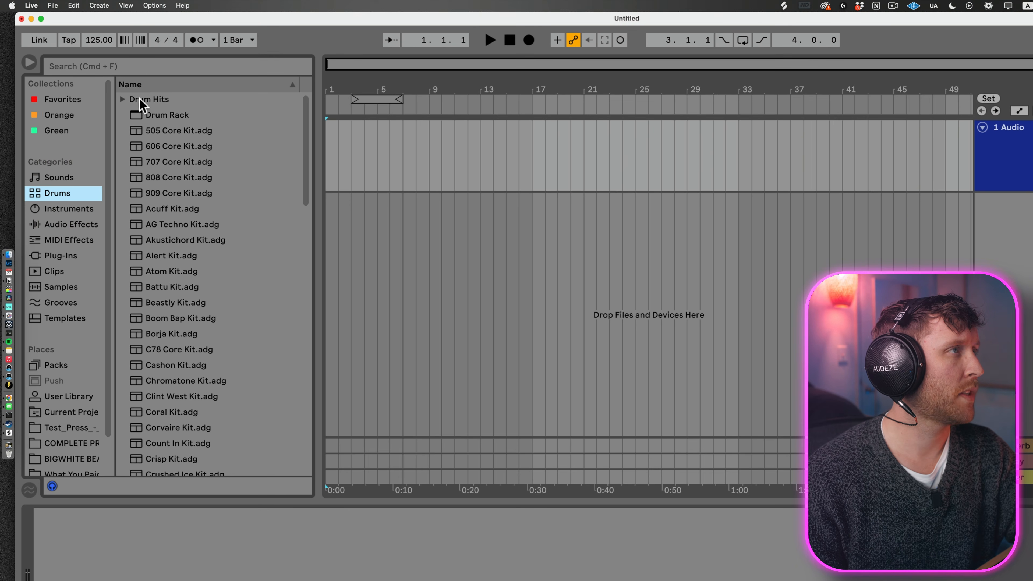
click(123, 100)
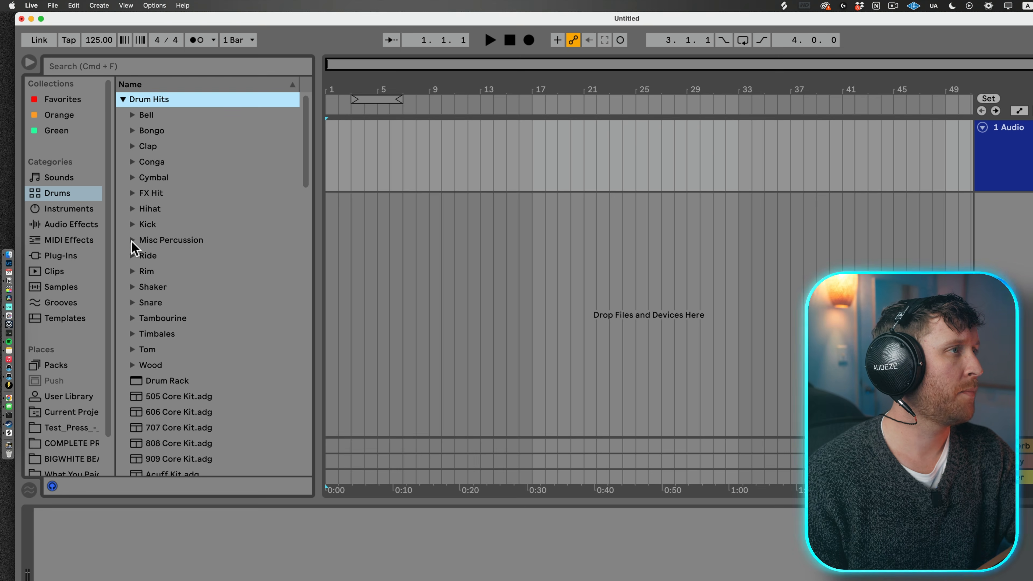
click(131, 224)
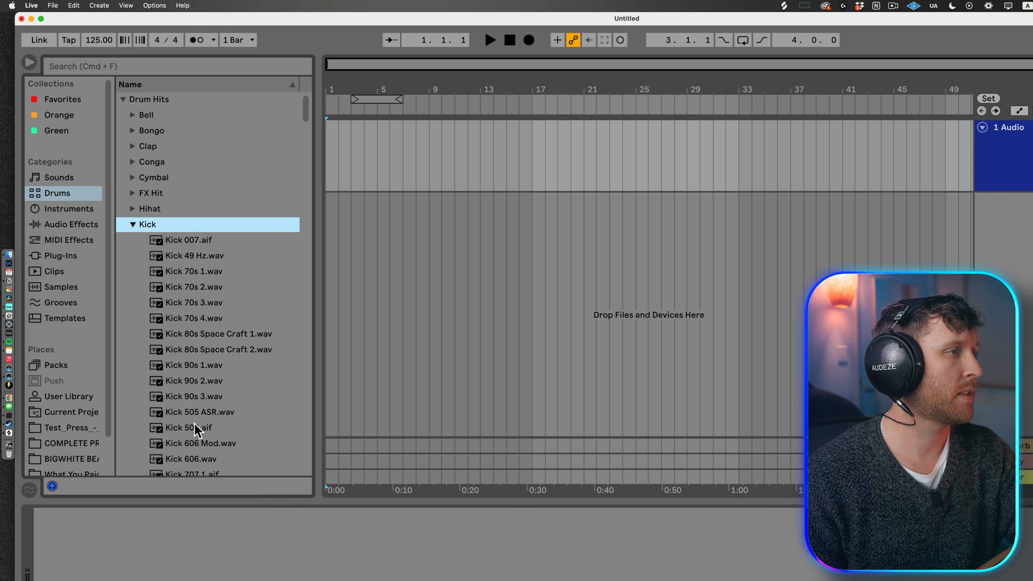
scroll(195, 429, down, 15)
click(193, 451)
drag(192, 455, 333, 158)
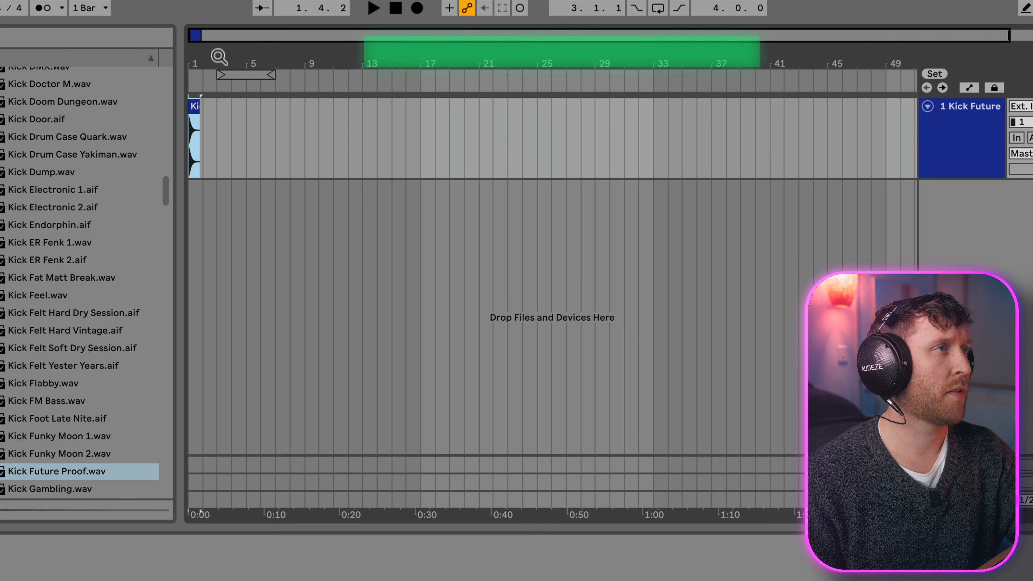
Step: Trim the kick clip's tail so that the clip ends at 1.1.3
drag(208, 56, 210, 105)
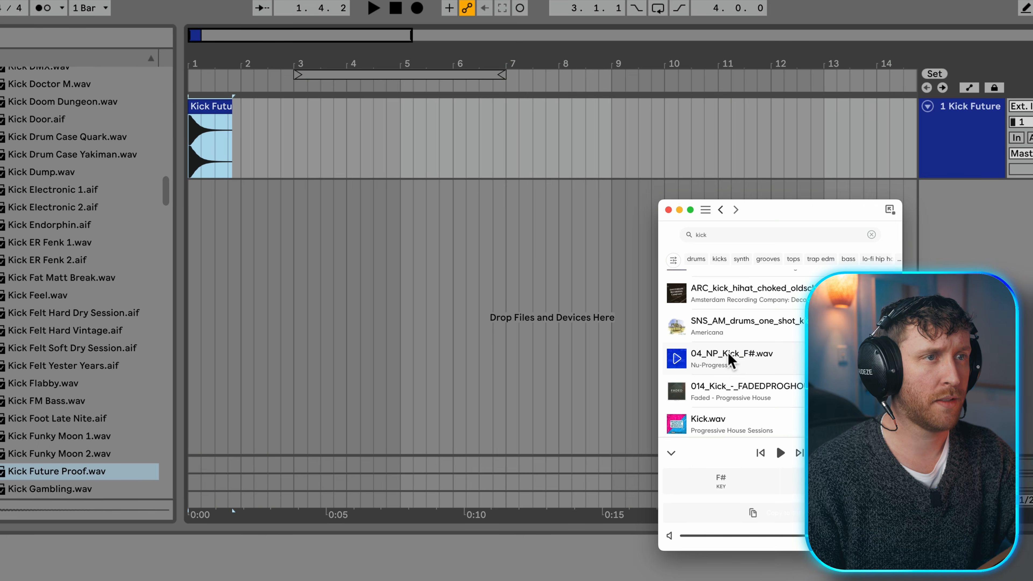
drag(728, 358, 238, 169)
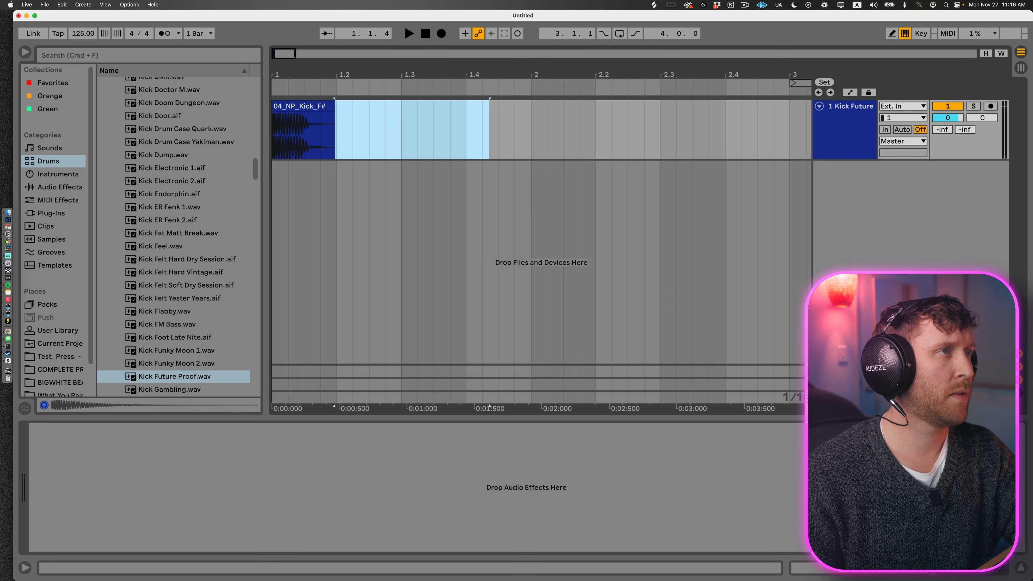
key(plus)
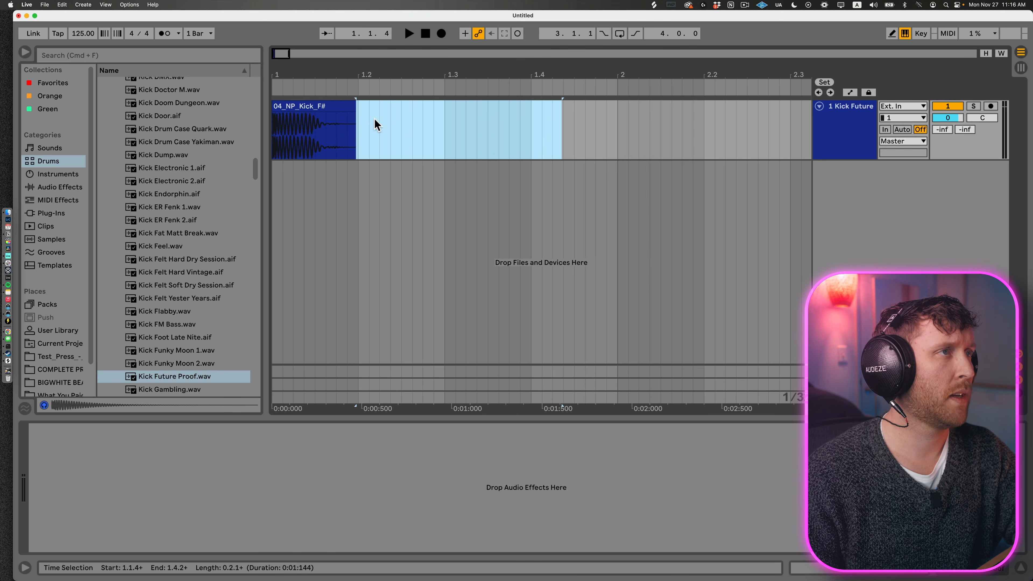
drag(350, 105, 322, 107)
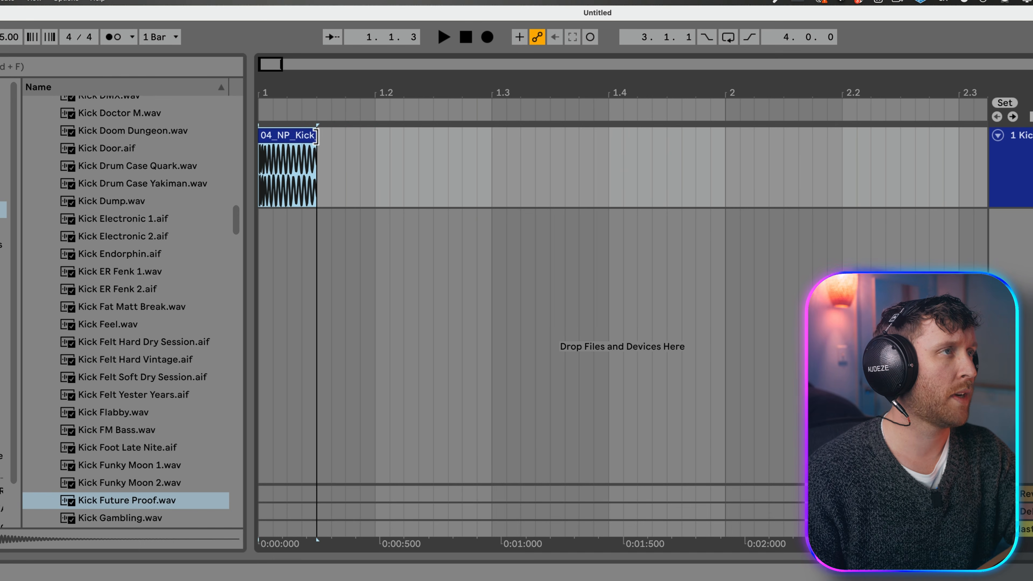
Step: Shape the fade-out on the shortened kick clip and audition it against the untrimmed version
click(278, 147)
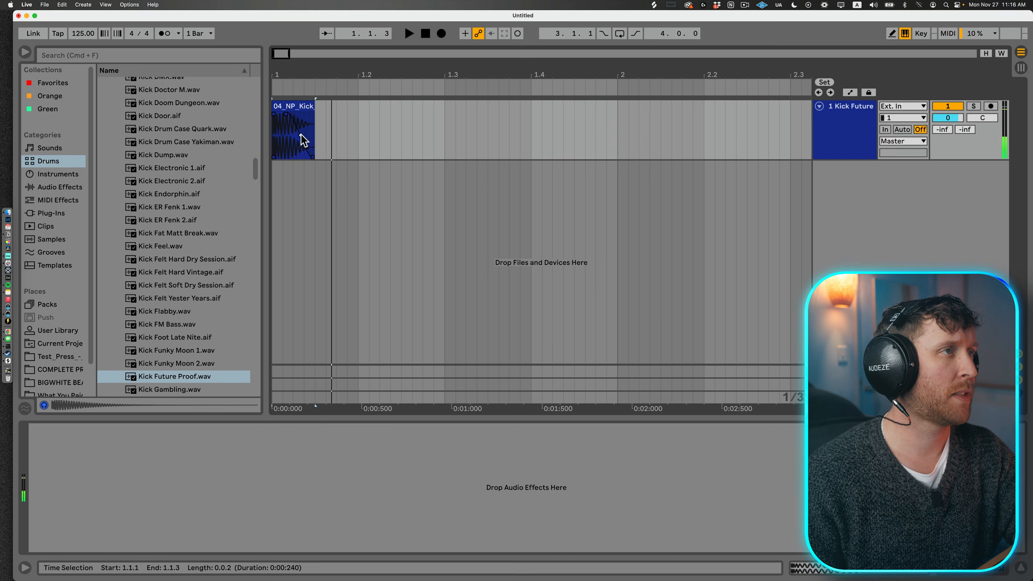
click(313, 105)
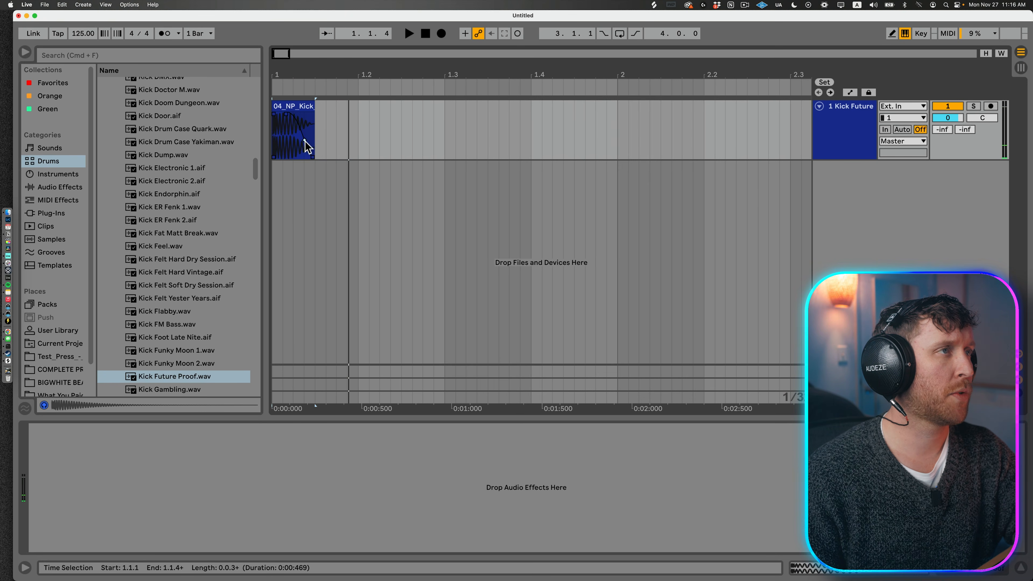
click(300, 141)
click(302, 107)
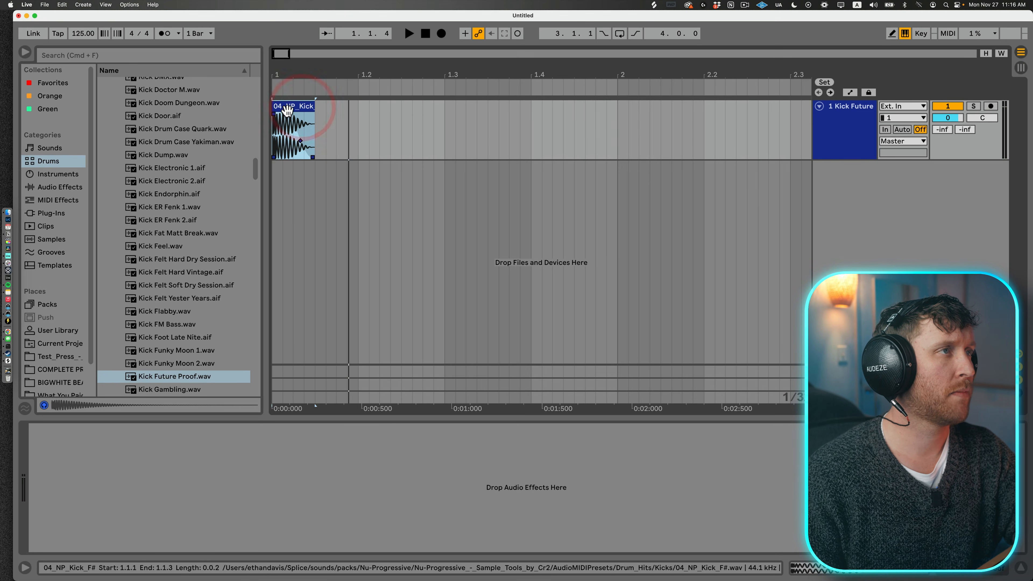
Step: Duplicate the one-beat kick section from 1.1.1 to 1.2.1 three times to fill the first bar, and play it
click(358, 127)
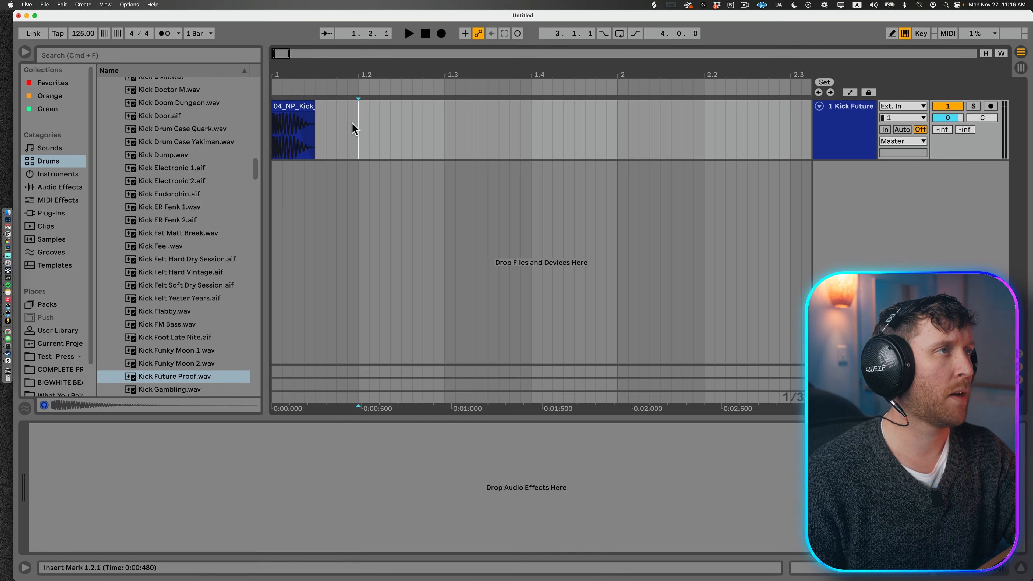
drag(356, 127, 283, 133)
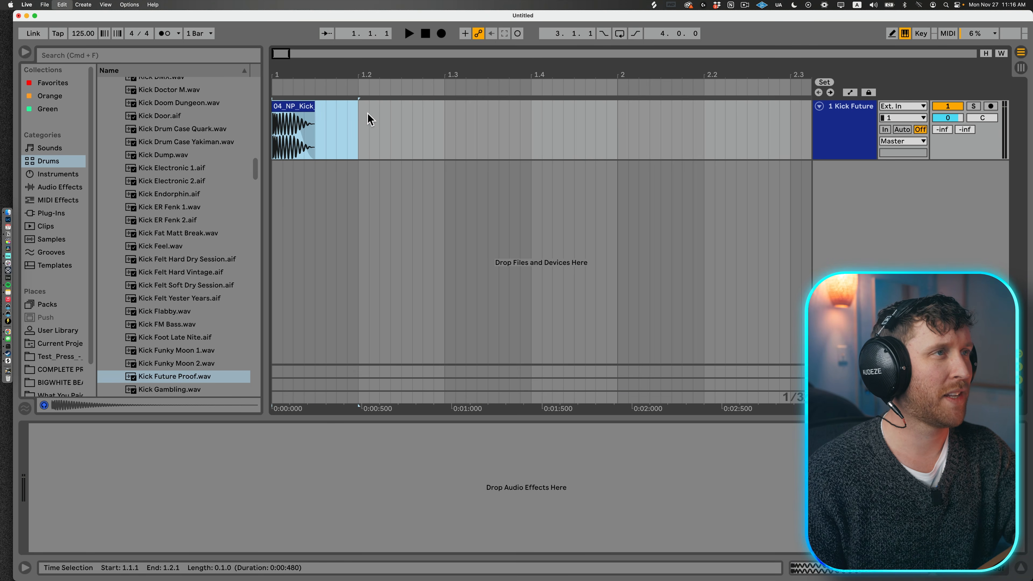
key(super+d)
key(super+d)
key(super+d)
click(276, 108)
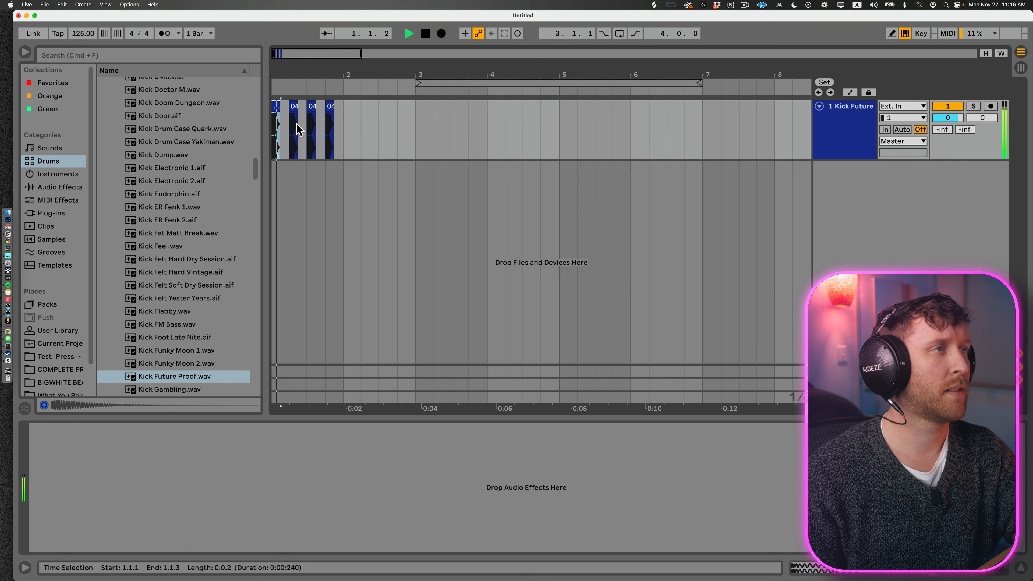
Step: Duplicate the full bar of four kicks once to extend the pattern to two bars, and play it
key(super+a)
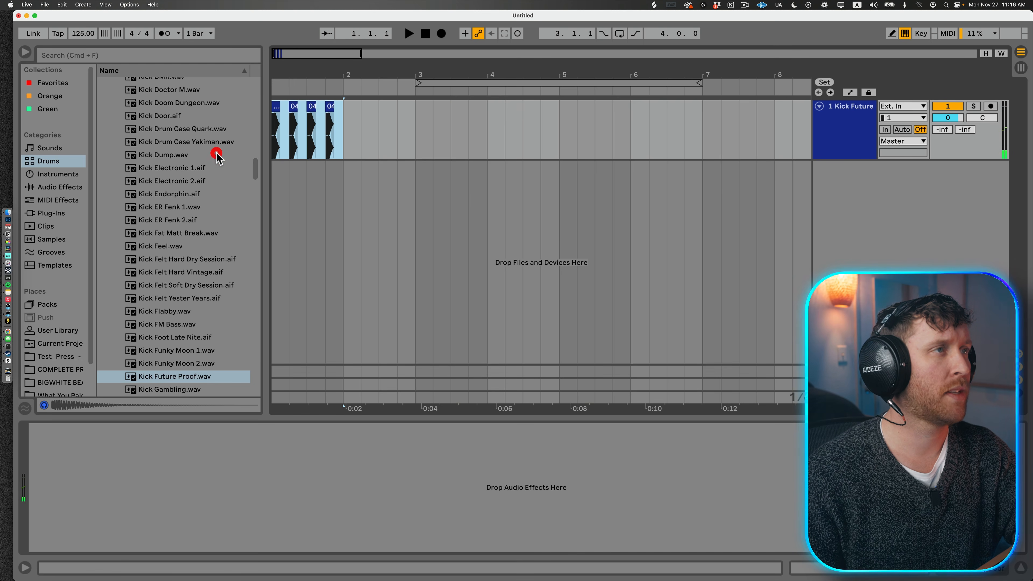
key(super+d)
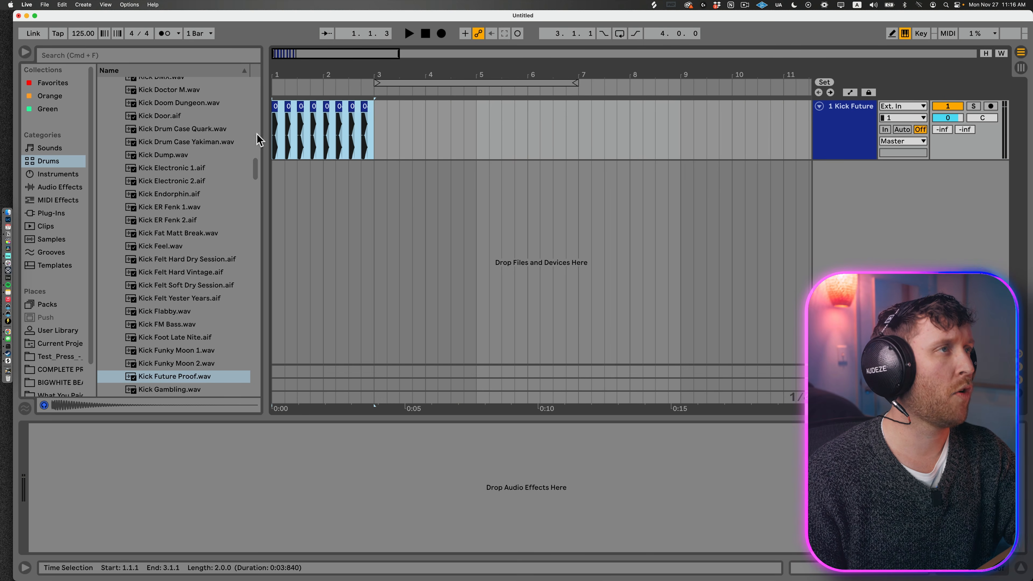
key(space)
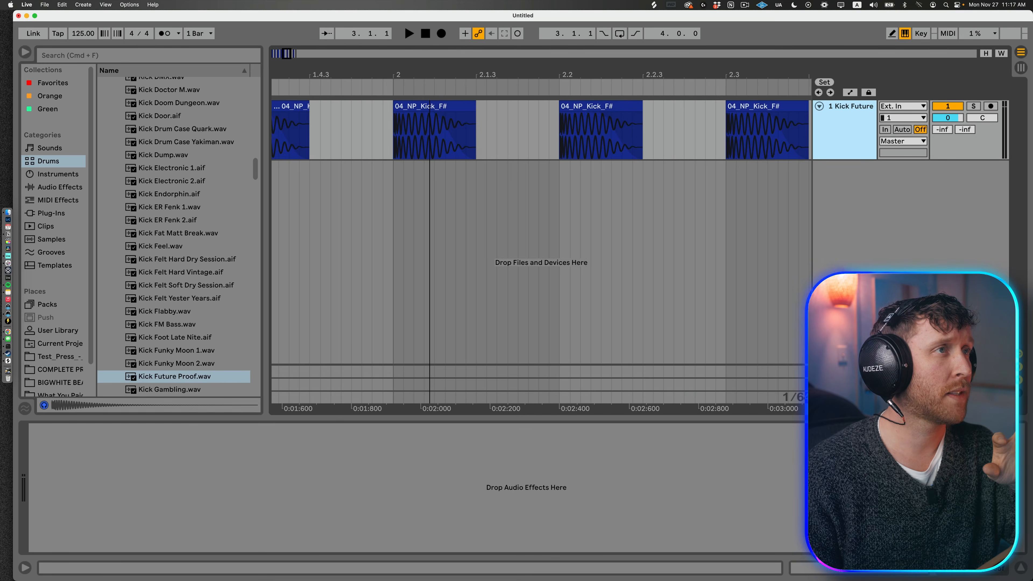
Step: Try a short fade-in on the kick clip at bar 2 and audition it
drag(436, 52, 435, 56)
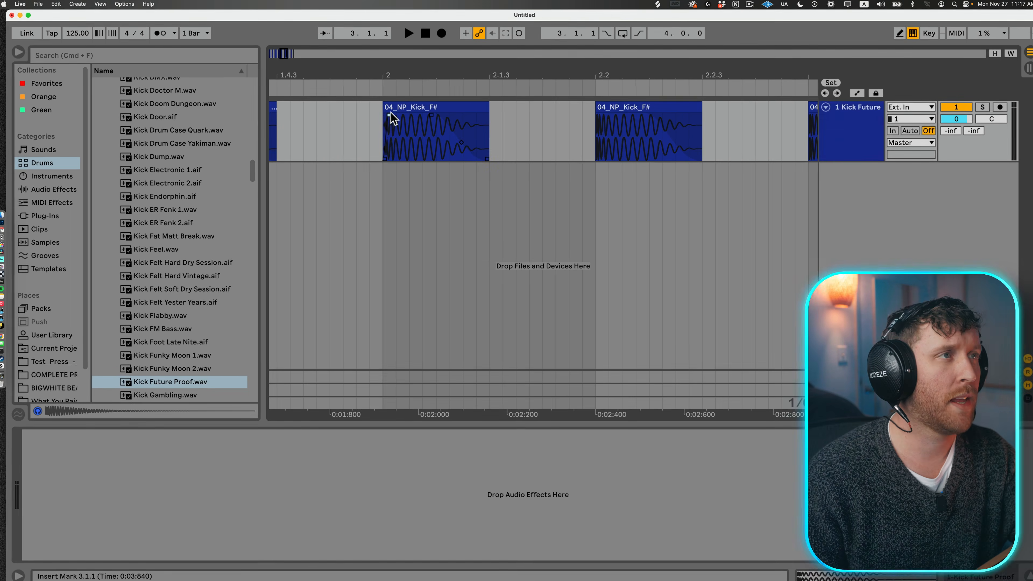
drag(386, 113, 390, 113)
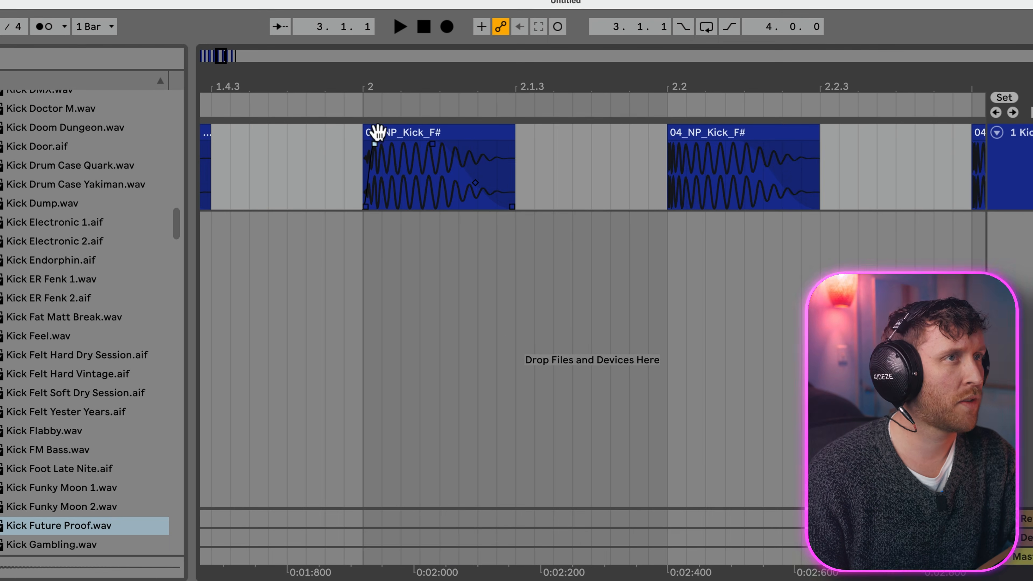
click(377, 131)
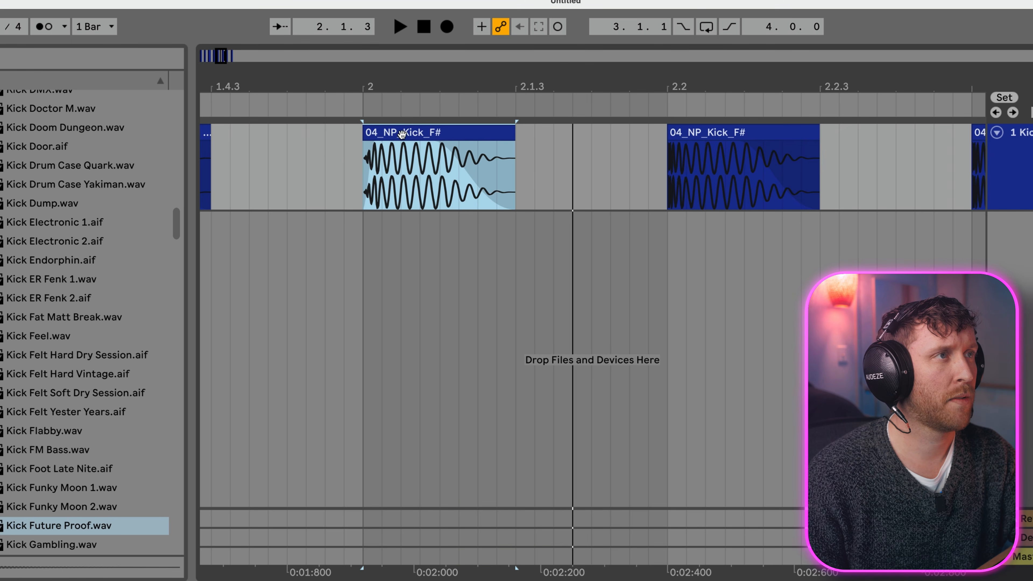
key(space)
Step: Remove the fade-in from the kick clip at bar 2 and play the clip again to compare its attack
drag(375, 143, 319, 142)
key(space)
key(space)
key(space)
key(space)
click(413, 132)
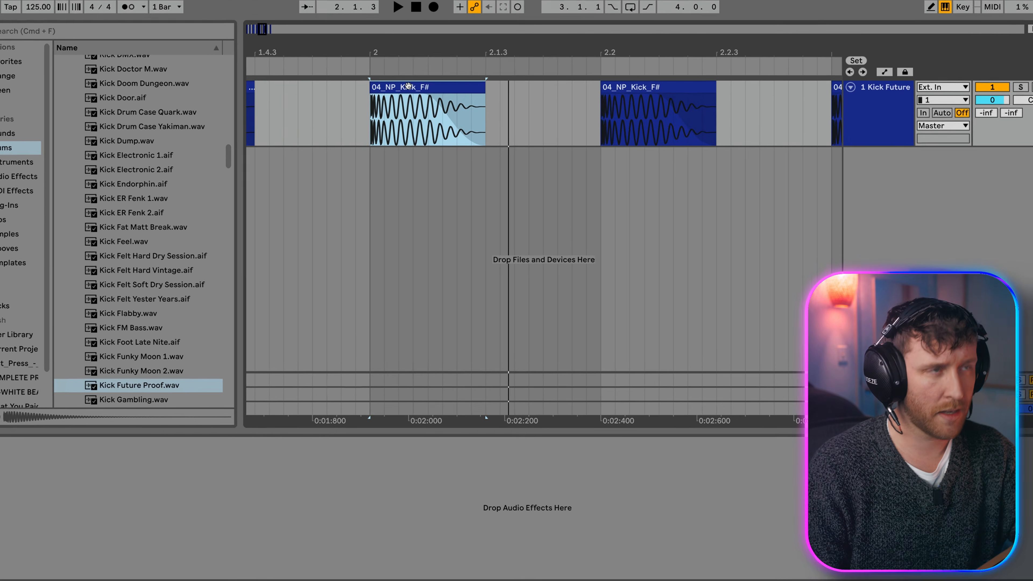
Step: Make sure Create Fades on Clip Edges is set to Off in the Record/Warp/Launch preferences
key(super+comma)
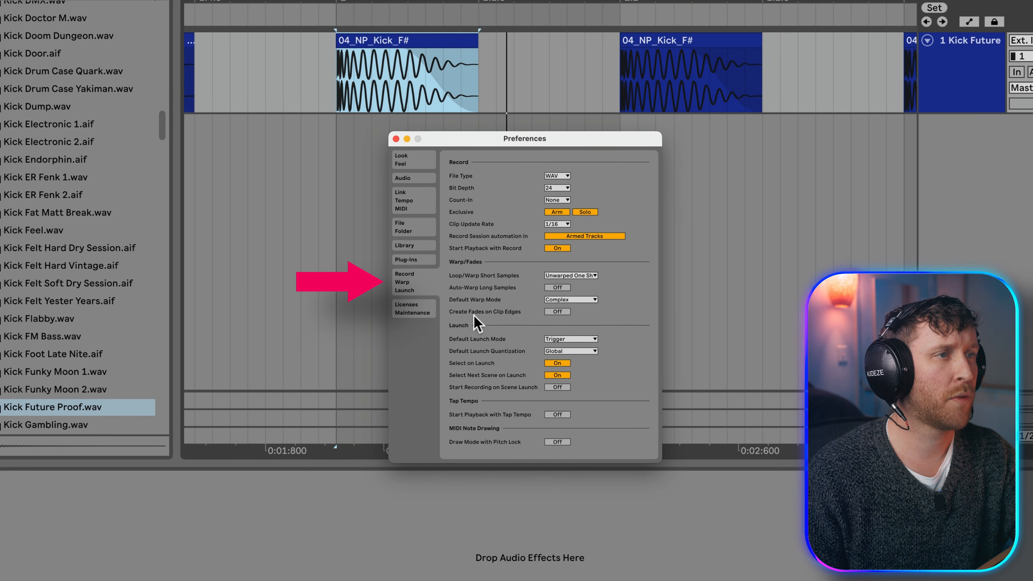
click(563, 310)
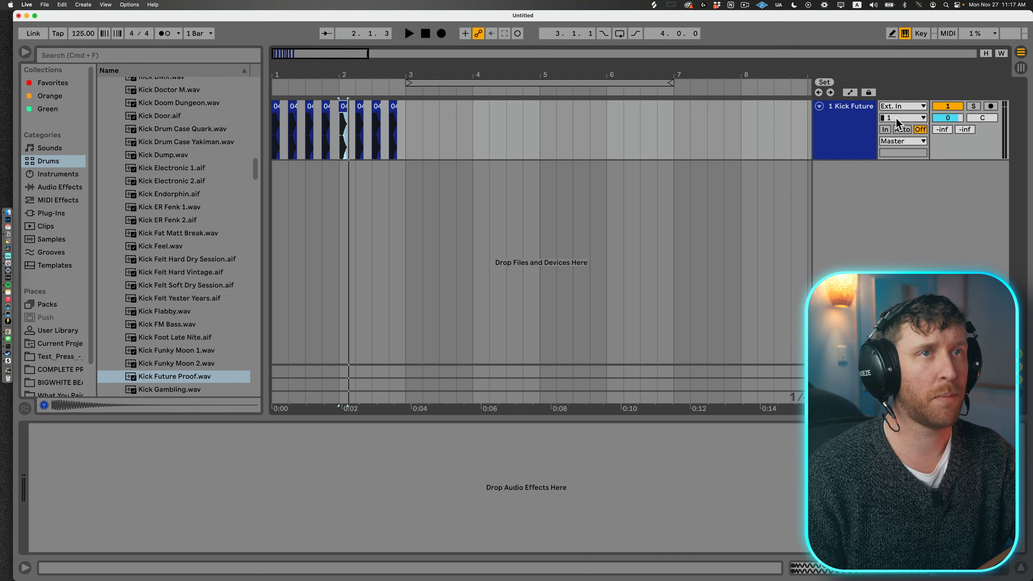
Step: Add a second audio track, find a clap sample in Splice, and place it on the new track
click(846, 118)
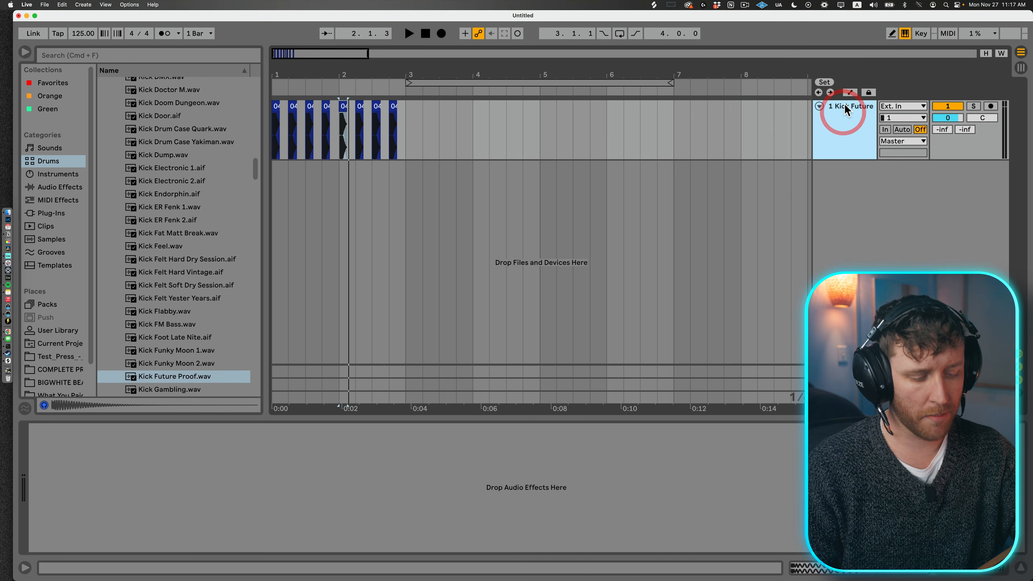
key(super+t)
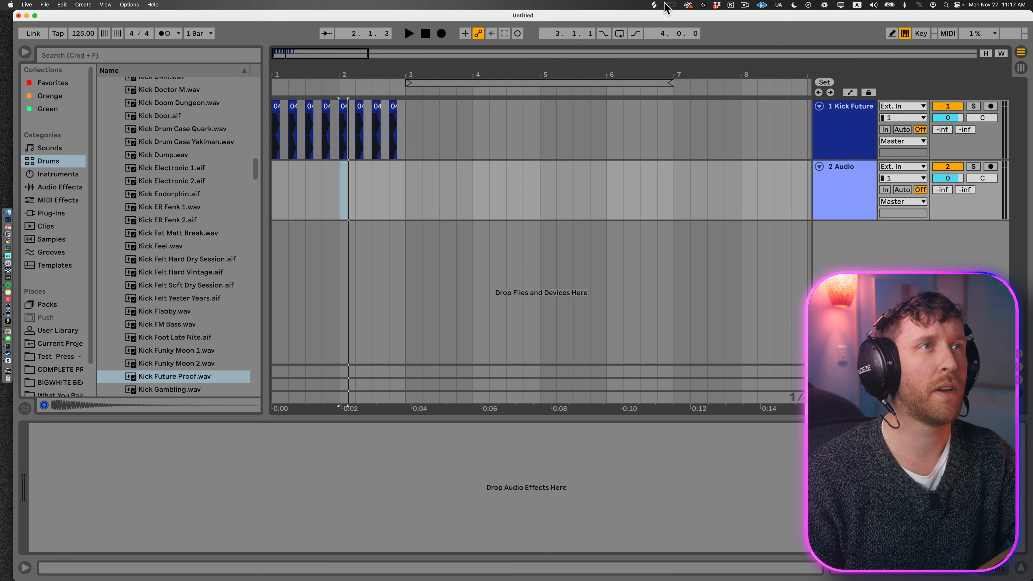
click(654, 6)
click(667, 200)
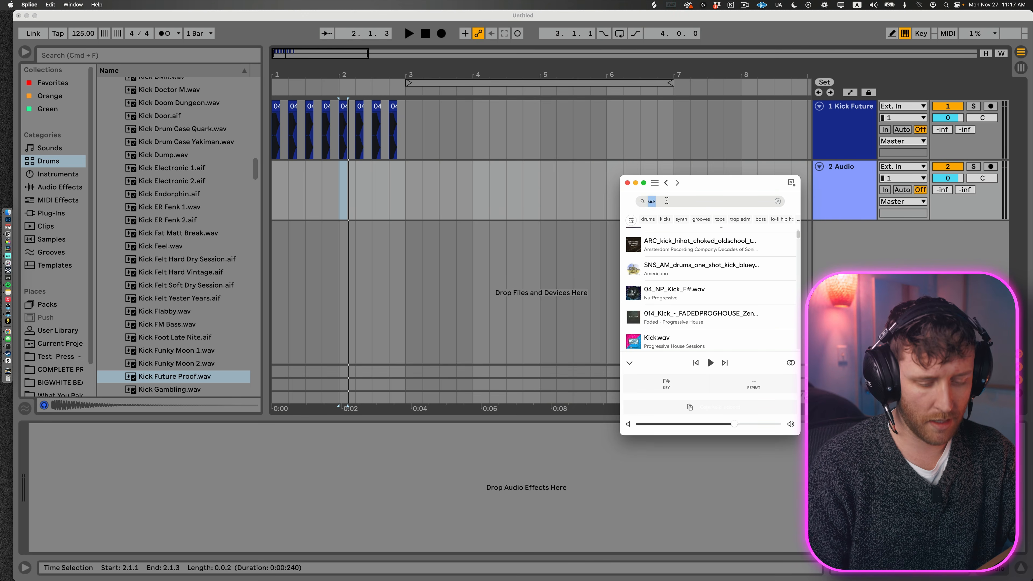
drag(667, 249, 283, 189)
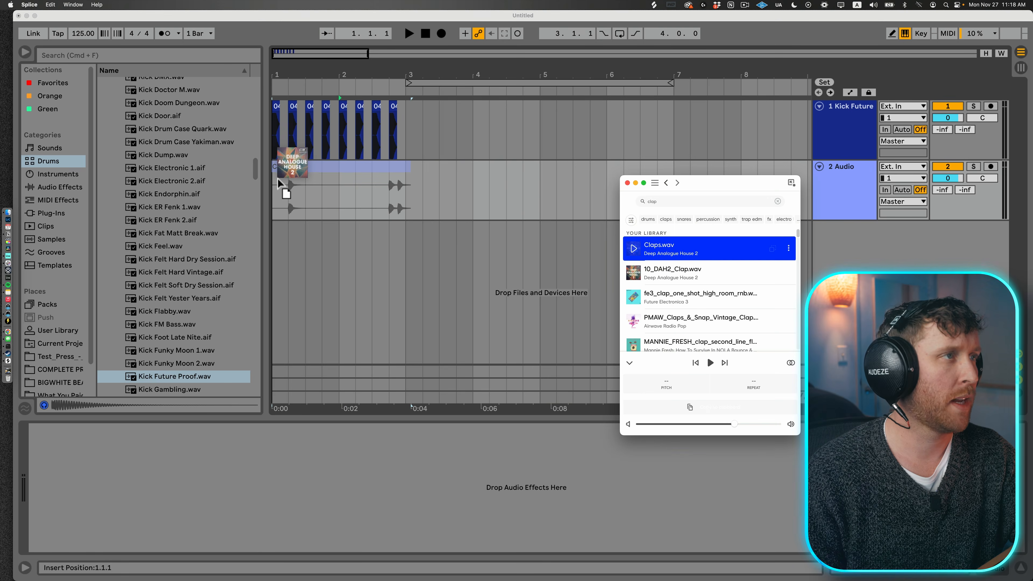
scroll(520, 225, up, 10)
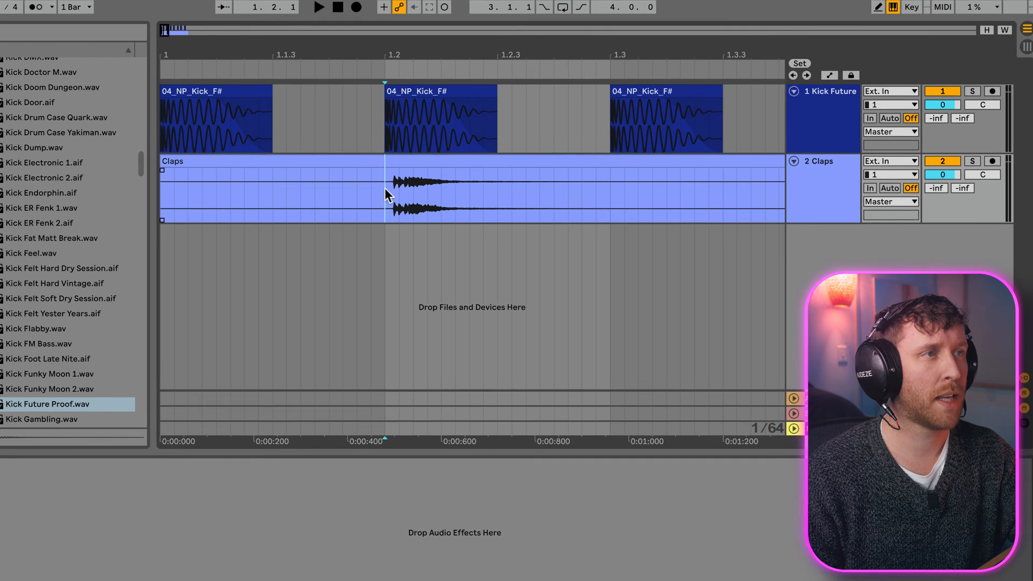
Step: Split the clap clip at beat 1.2 and after the hit, deleting the silent sections before and after it
click(466, 189)
click(352, 159)
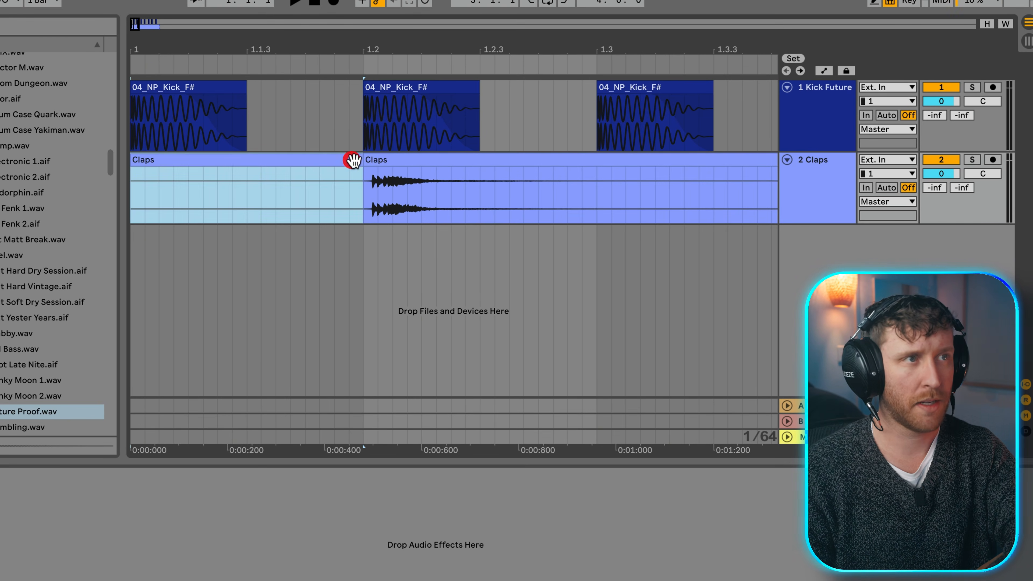
key(Delete)
click(505, 201)
key(super+e)
click(575, 161)
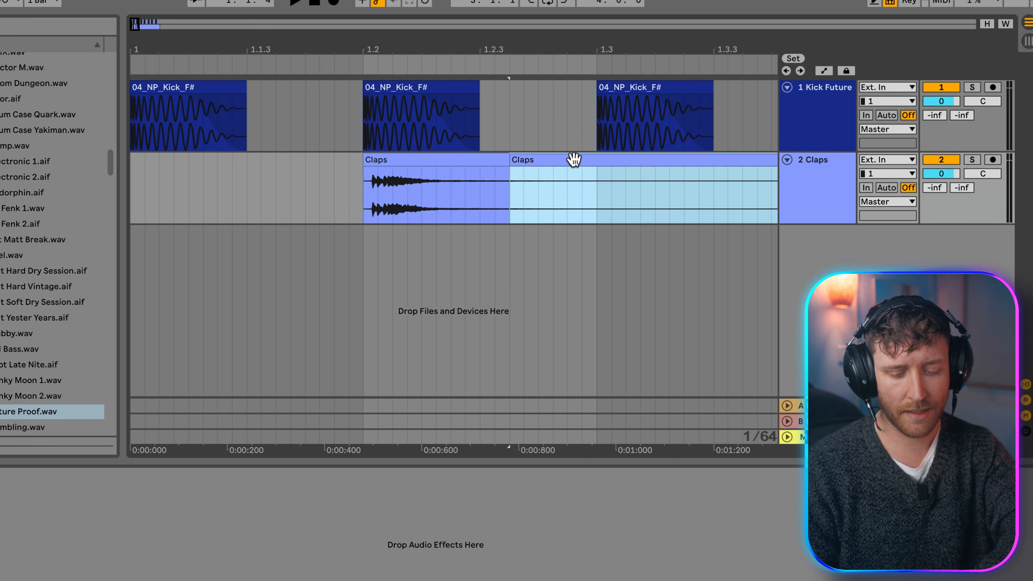
key(Delete)
Step: Align the clap's first transient exactly with the kick at beat 1.2 and check it by playback
drag(349, 41, 273, 122)
drag(425, 160, 378, 184)
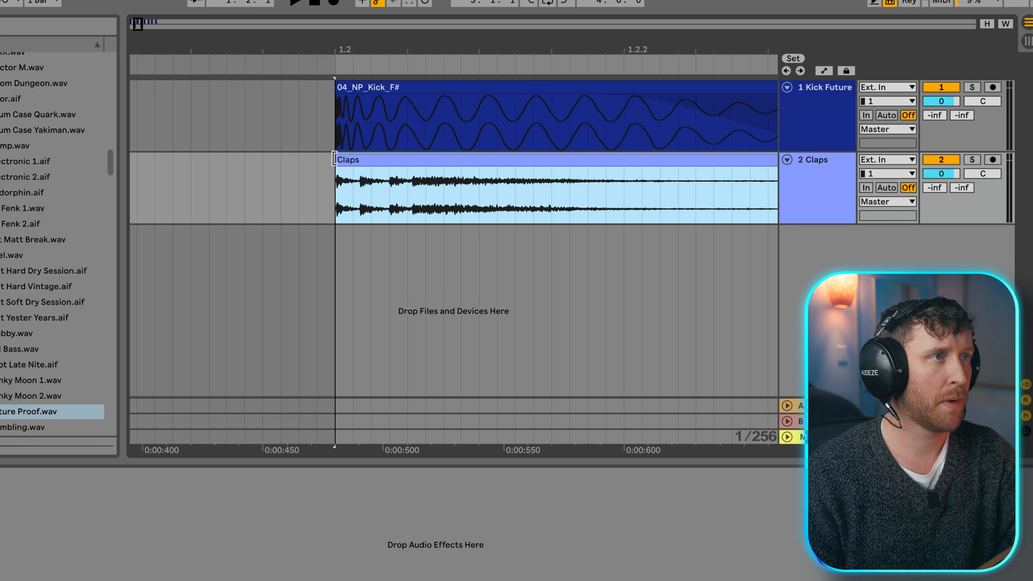
click(333, 159)
key(space)
Step: Add a long fade-out to the clap clip and audition it together with the kick
key(space)
drag(369, 49, 357, 17)
drag(478, 165, 364, 170)
key(space)
click(386, 170)
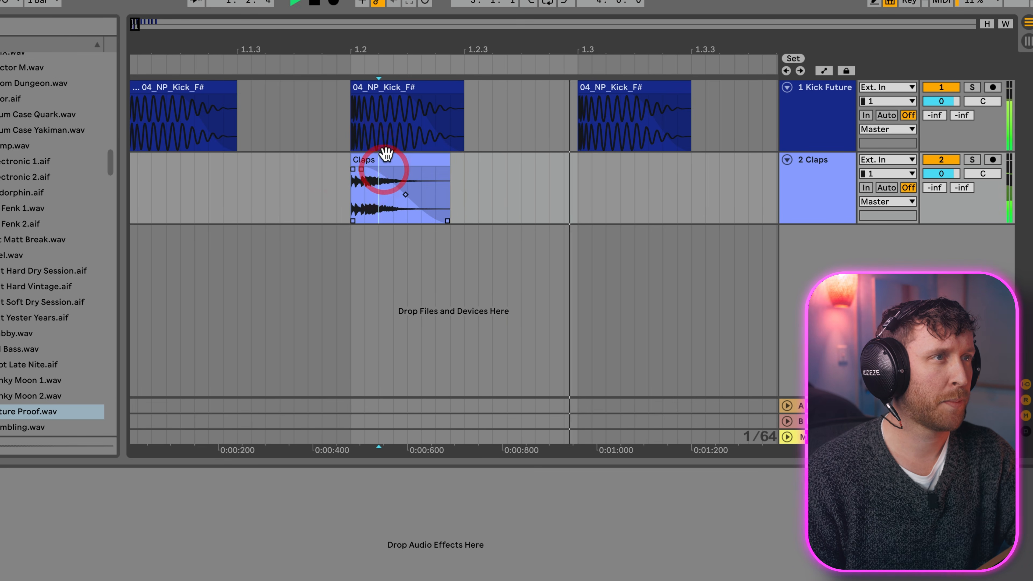
key(space)
click(387, 158)
key(space)
key(space)
Step: Add a third audio track below the Claps track and set the Claps track volume to -5.0 dB
click(831, 167)
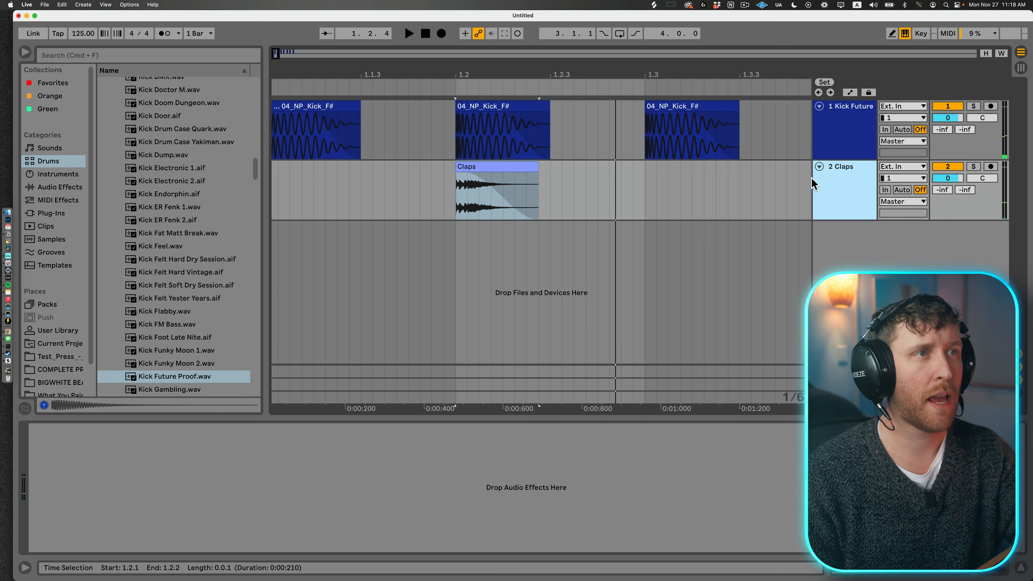
key(super+t)
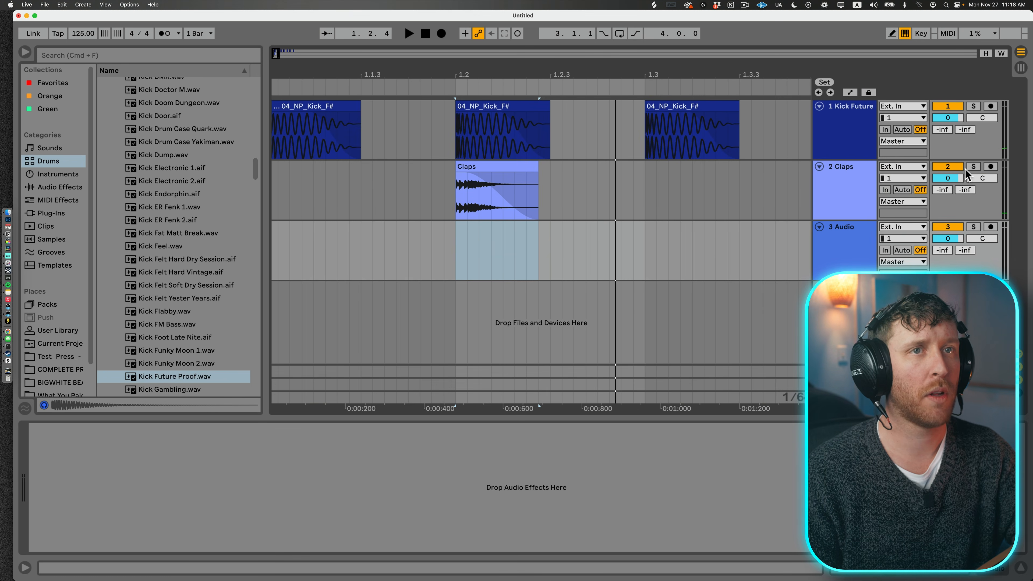
click(847, 167)
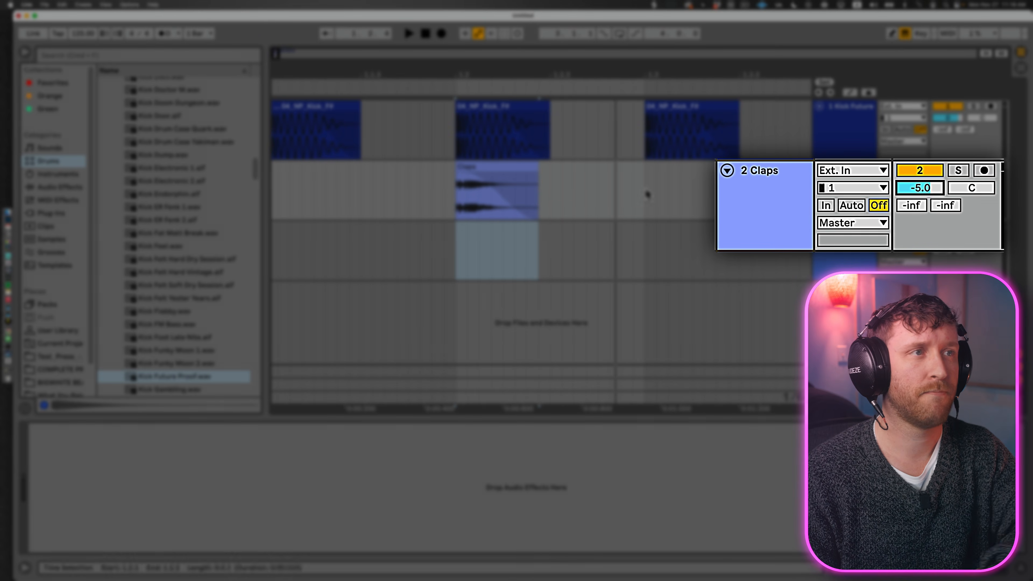
Step: Play the kick and clap together to judge the quieter clap's level in the beat
click(411, 192)
key(space)
key(space)
click(327, 106)
key(space)
key(minus)
key(minus)
key(space)
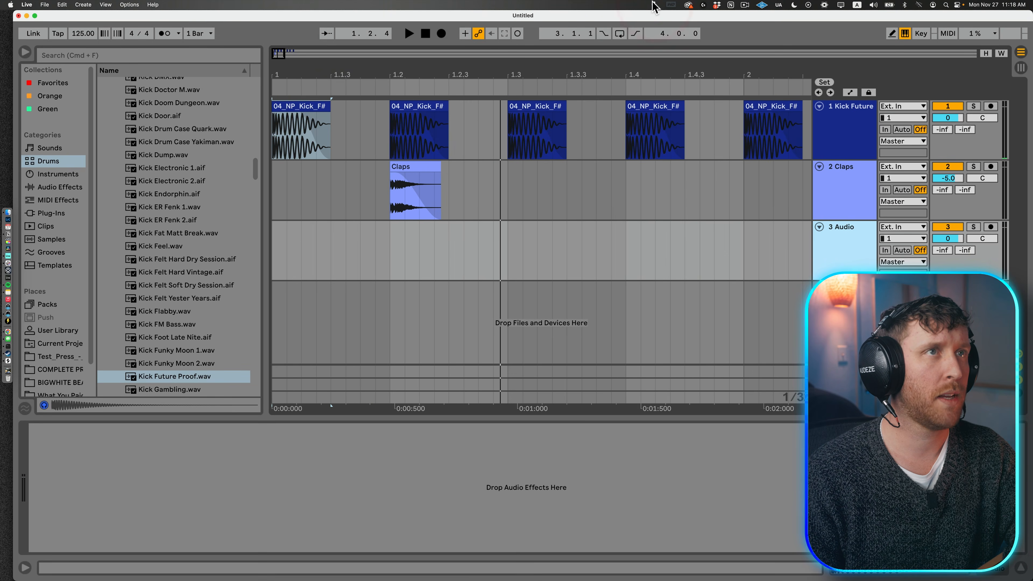
Step: Load the TSP_NOISIA_clap_i_could_be sample from Splice onto the third audio track at beat 1.2
click(654, 6)
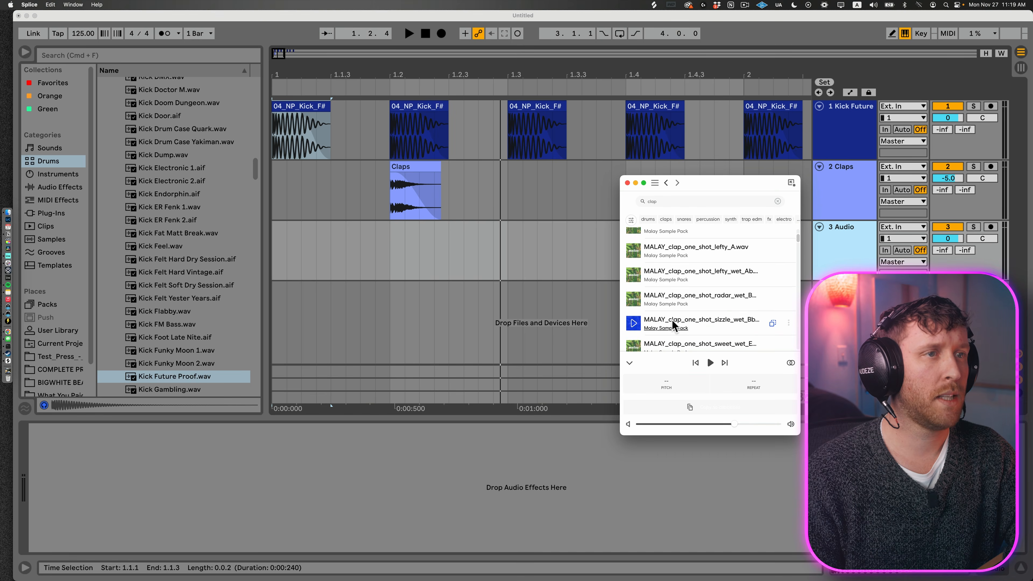
drag(633, 297, 380, 249)
drag(376, 76, 377, 127)
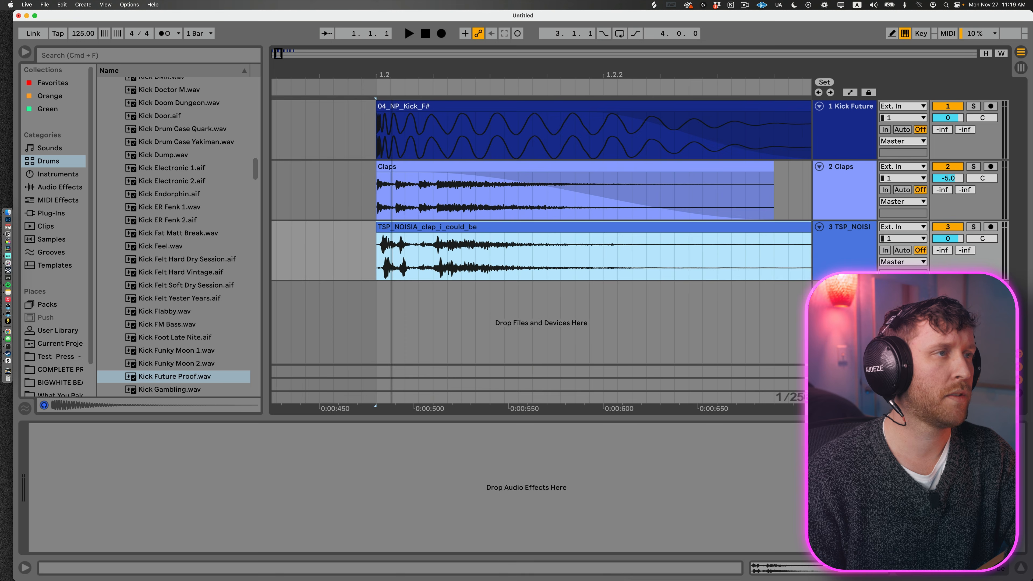
Step: Shift the TSP_NOISIA clap clip slightly before beat 1.2 so its main hit lines up with the kick, and audition it
drag(441, 233, 407, 233)
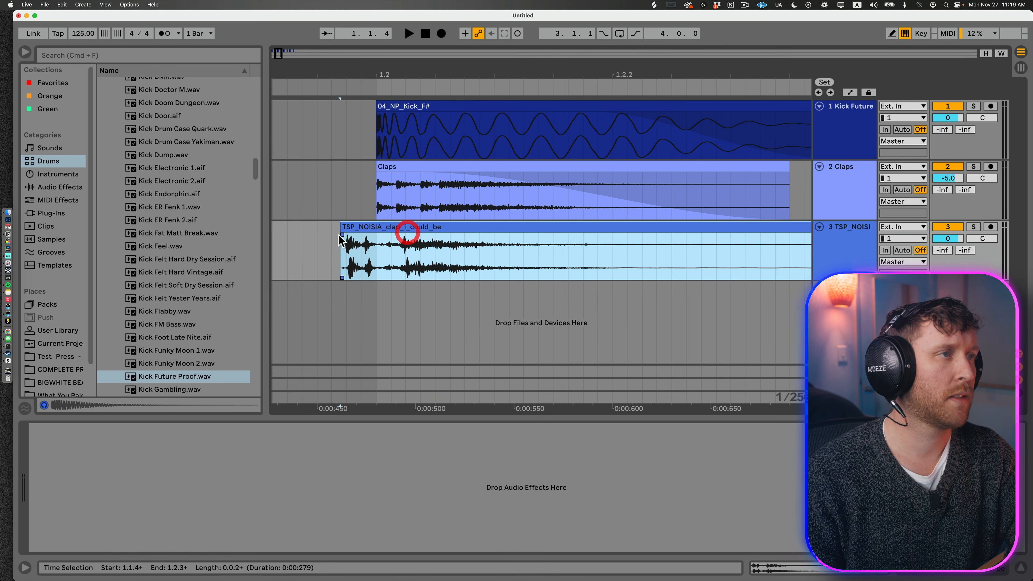
click(303, 254)
mouse_move(389, 72)
mouse_down()
mouse_move(391, 60)
mouse_move(443, 52)
mouse_move(424, 41)
mouse_up()
click(350, 238)
key(space)
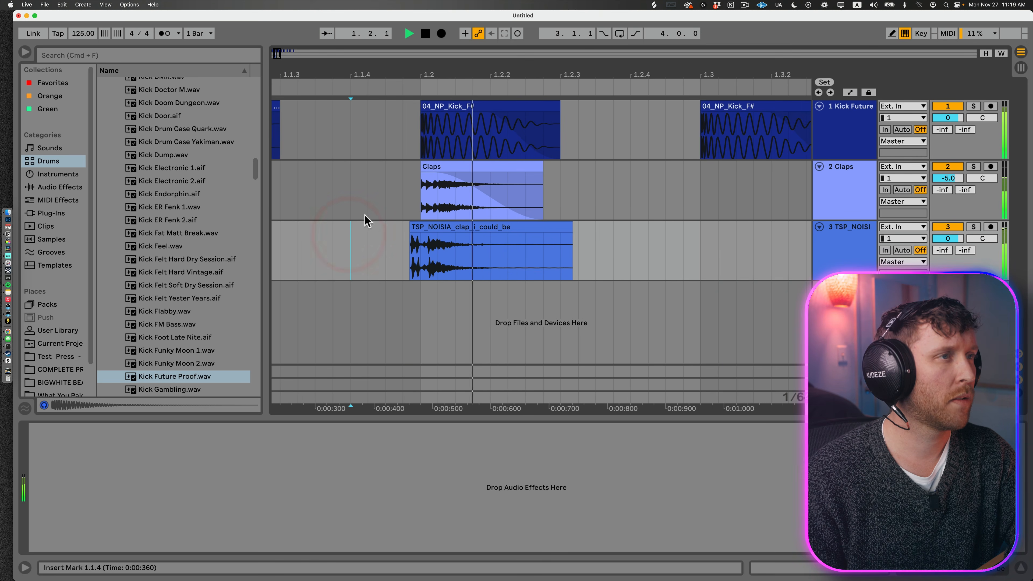
key(space)
Step: Shorten the TSP_NOISIA clap to end near 1.2.2 with a long fade-out and set its track volume to -3.0 dB
drag(572, 232, 416, 237)
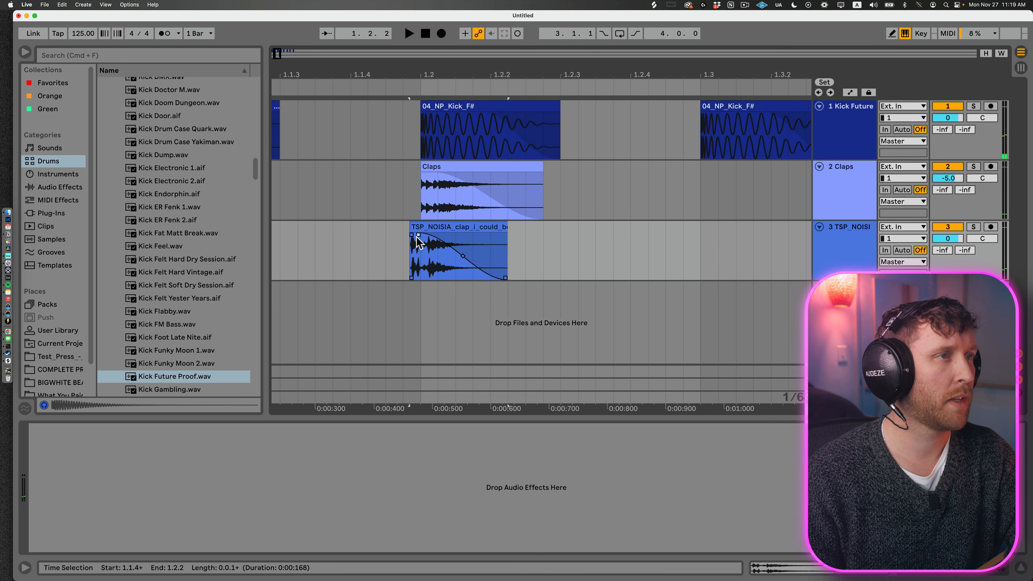
drag(948, 239, 948, 246)
key(space)
Step: Duplicate the 1.1.1 to 1.3.1 section of both clap tracks three times and play the beat from the start
key(space)
key(space)
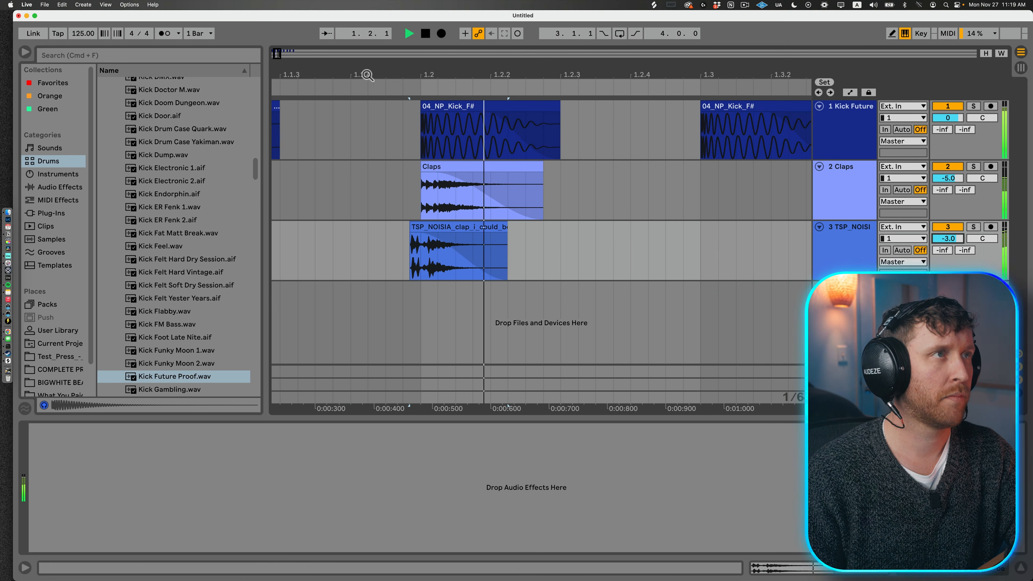
drag(365, 76, 358, 28)
key(space)
click(316, 249)
drag(288, 233, 293, 178)
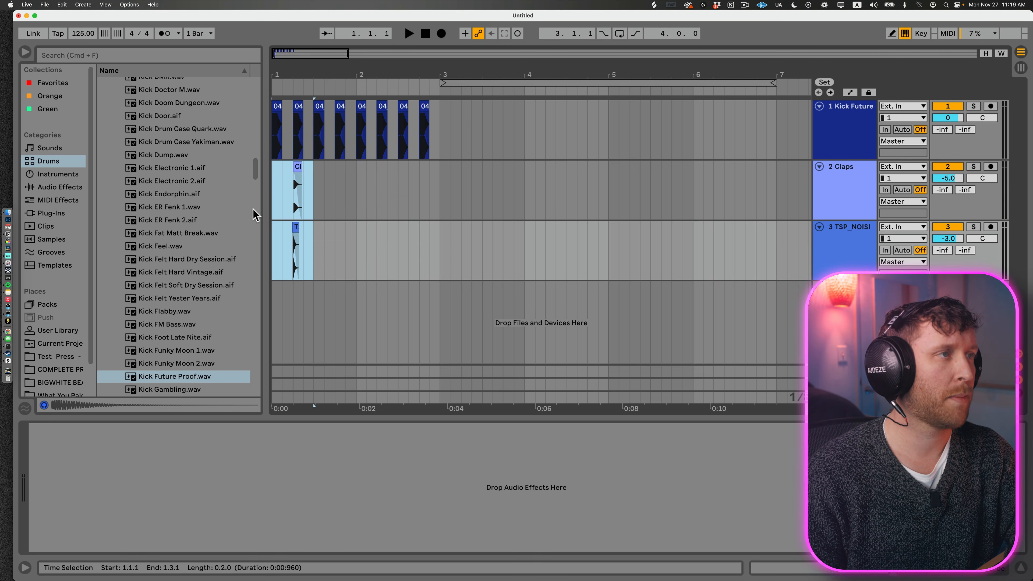
key(super+d)
key(super+d)
key(super+d)
click(273, 193)
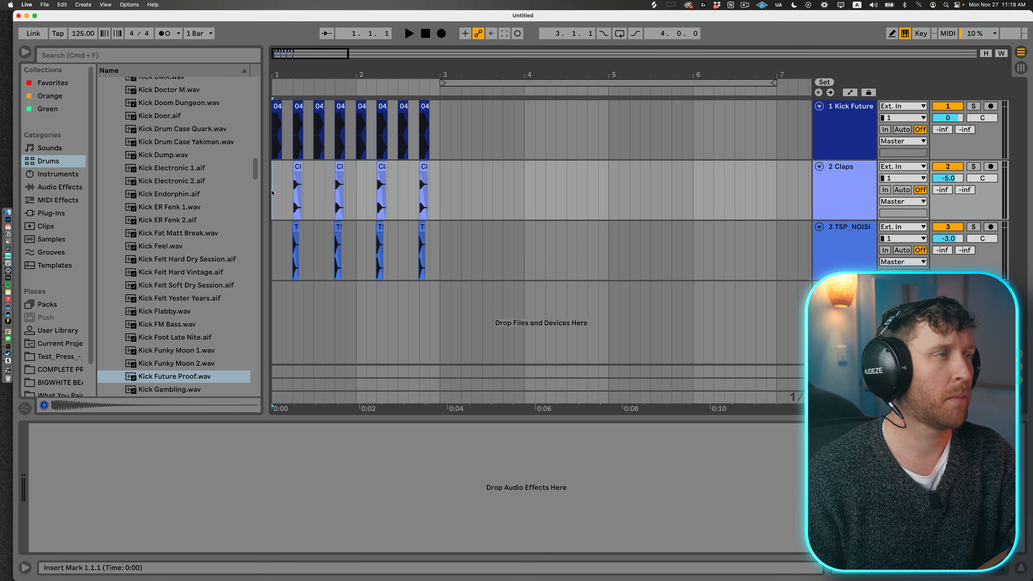
key(space)
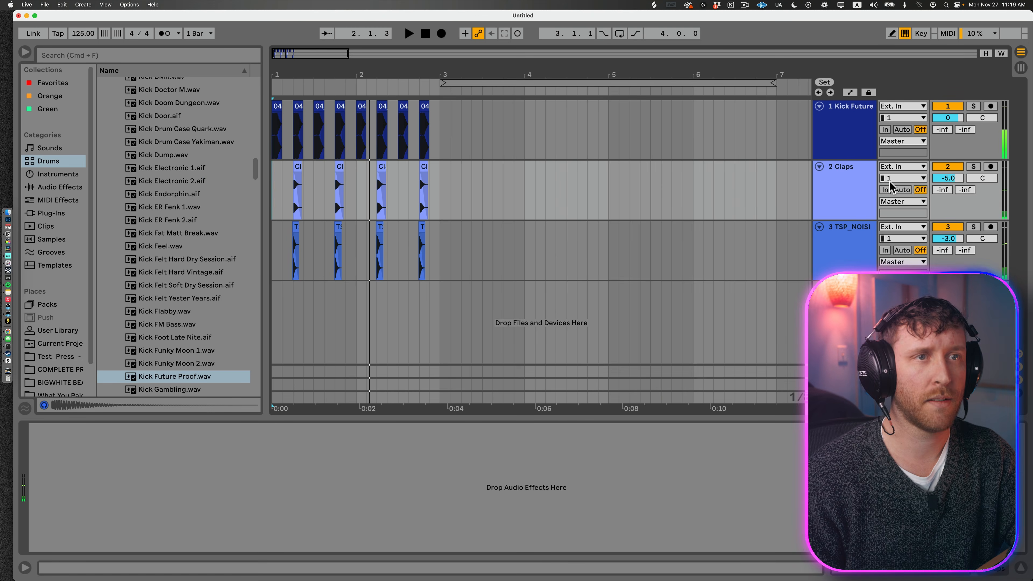
Step: Add a fourth audio track and load the T3_Techhouse_loops_Ford_hihat_125bpm_G loop from Splice at the start of the song
click(852, 228)
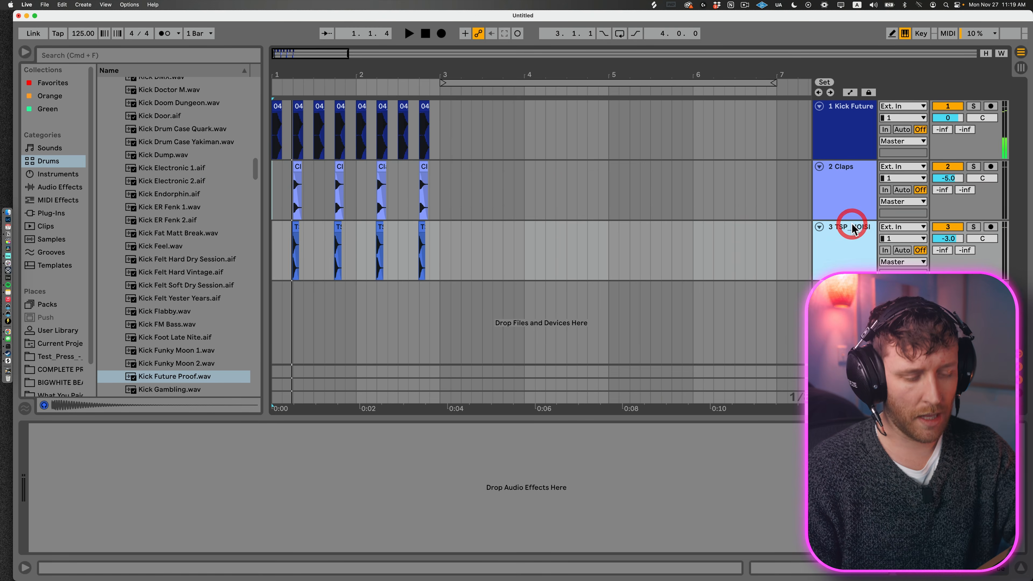
key(super+t)
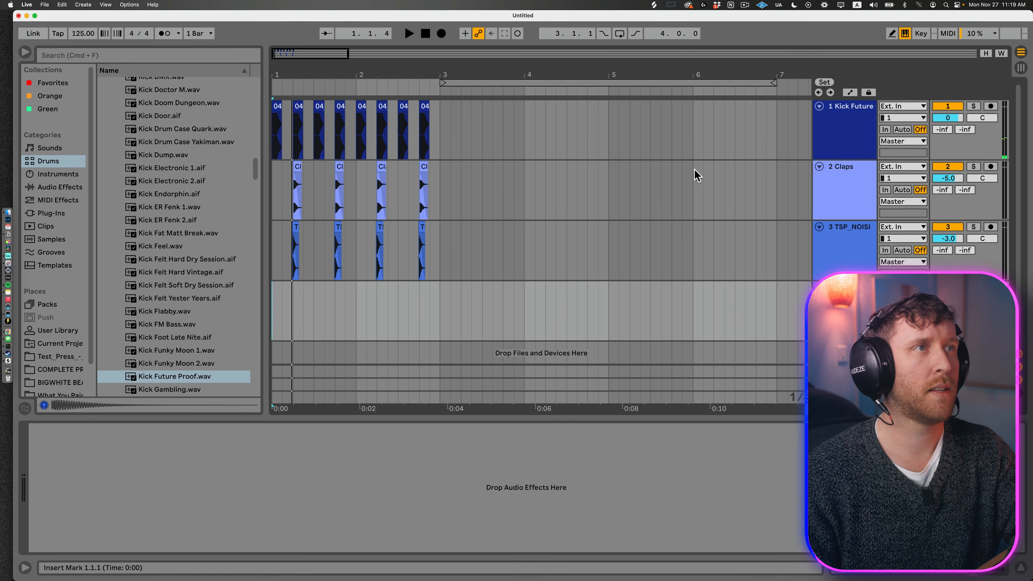
click(654, 5)
double_click(669, 200)
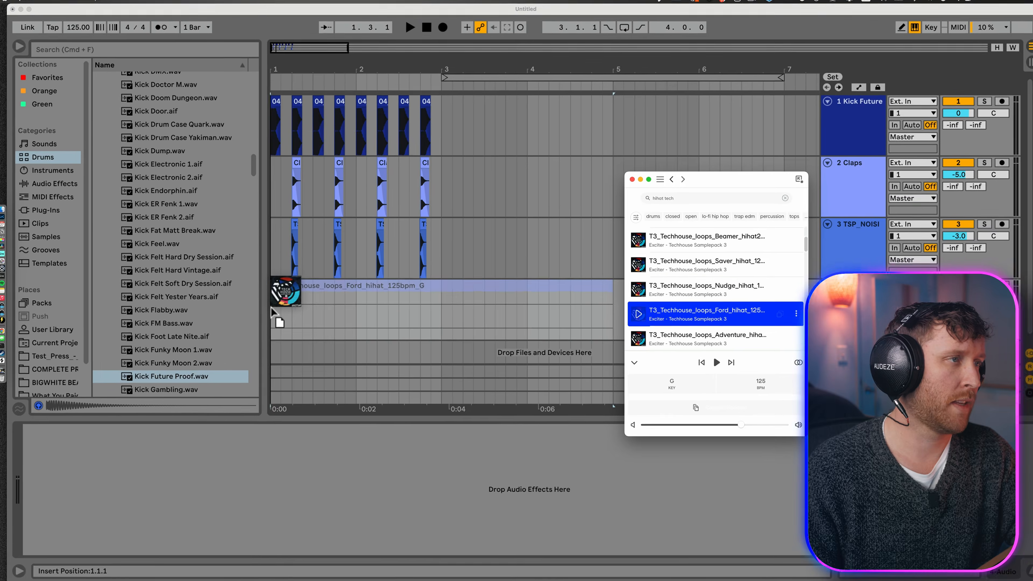
drag(275, 314, 275, 308)
Step: Cut the hi-hat loop down to the single off-beat hit between 1.1.3 and 1.2
scroll(234, 273, up, 10)
click(308, 287)
drag(347, 277, 792, 273)
click(794, 272)
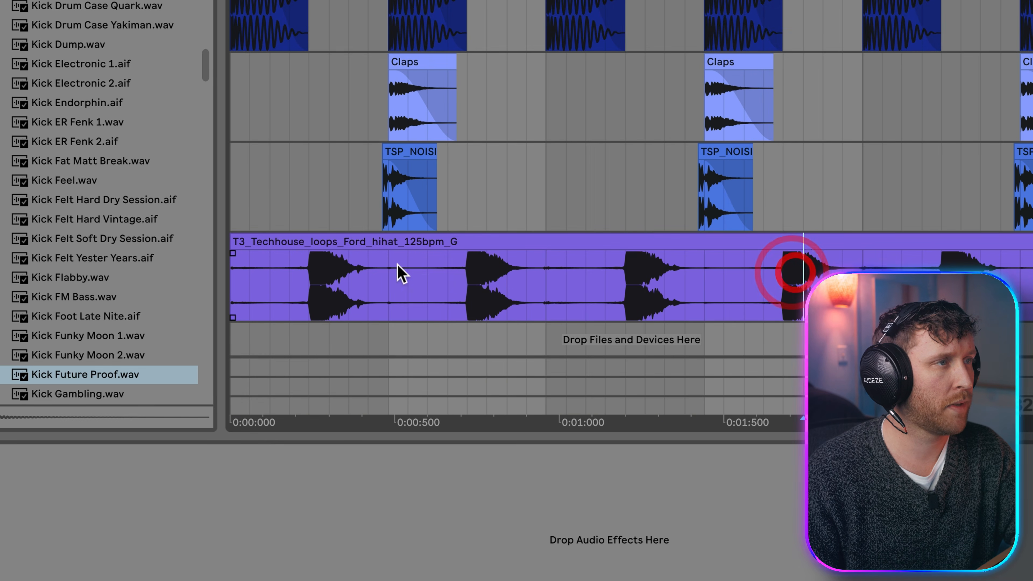
drag(308, 276, 178, 273)
key(Delete)
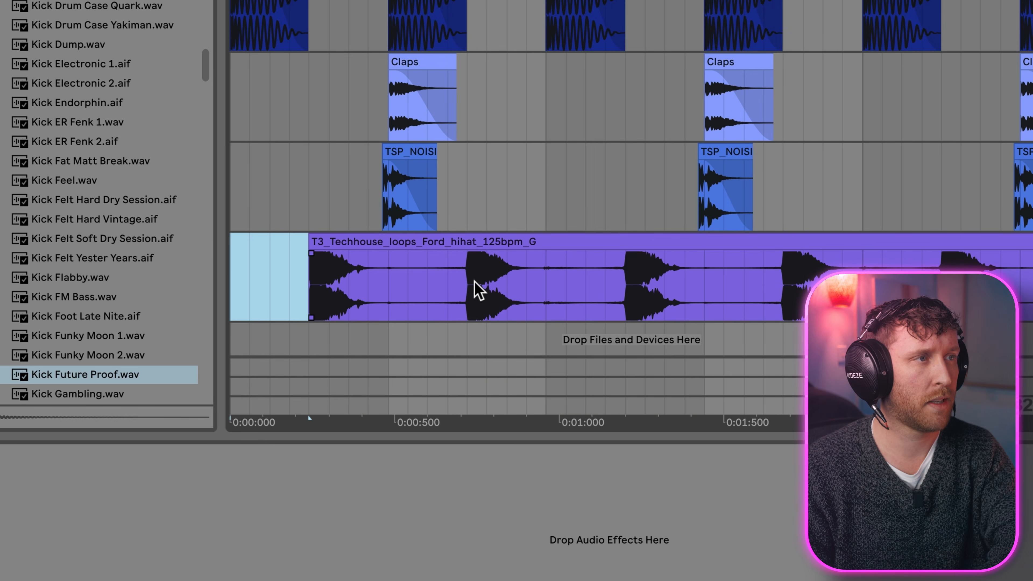
drag(390, 269, 505, 270)
key(Delete)
click(583, 235)
key(Delete)
Step: Audition the off-beat hi-hat with the kick and set the hi-hat track volume to -11.1 dB
click(336, 251)
click(243, 250)
key(space)
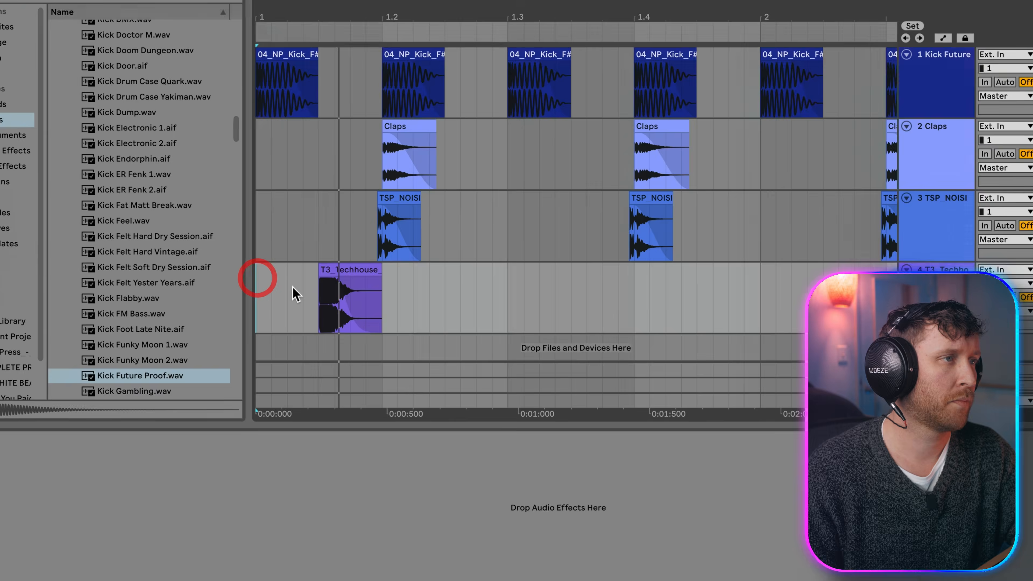
key(space)
click(940, 244)
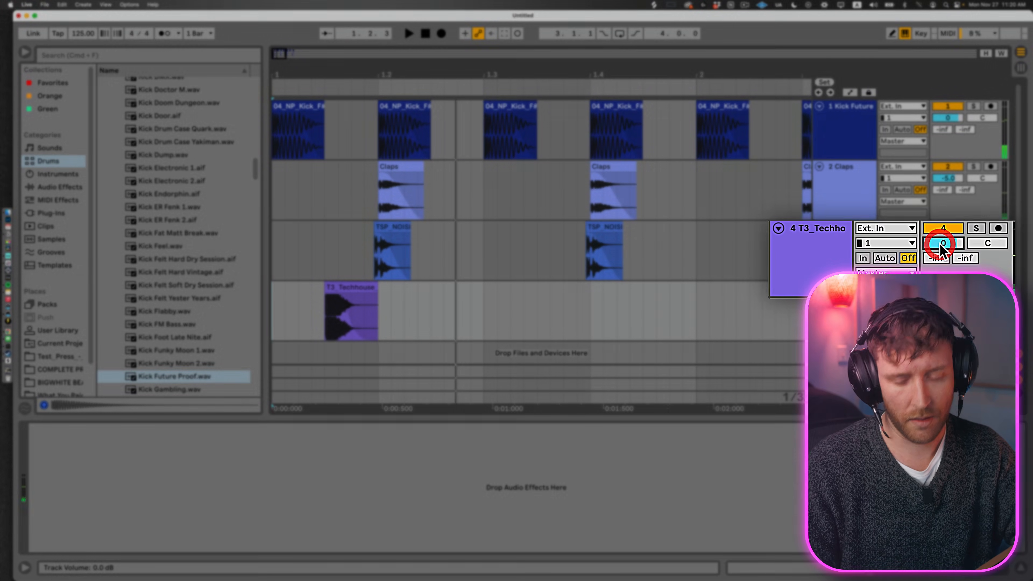
drag(940, 244, 940, 252)
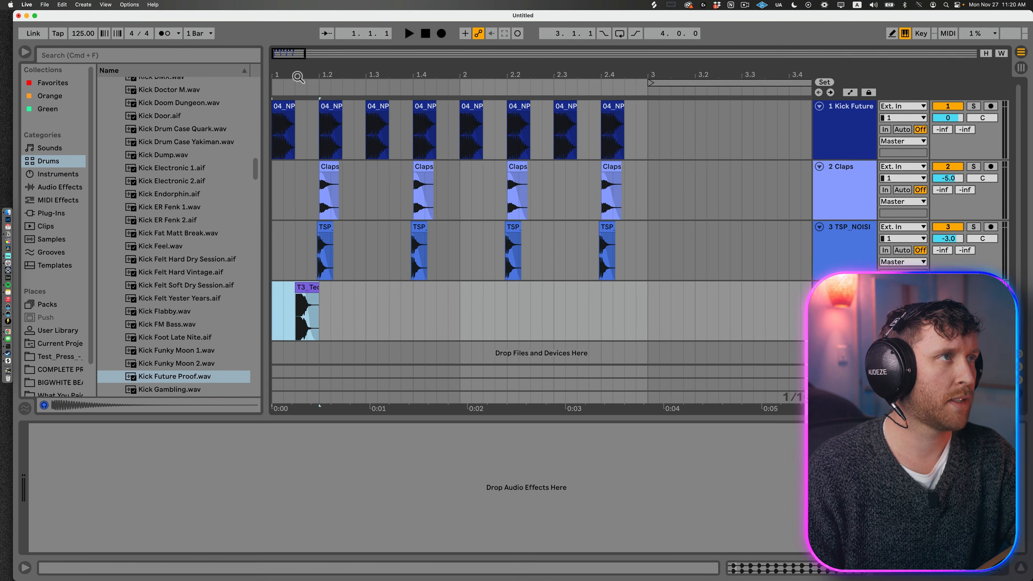
Step: Shape a fade-out over the tail of the hi-hat clip
scroll(294, 322, up, 6)
click(354, 308)
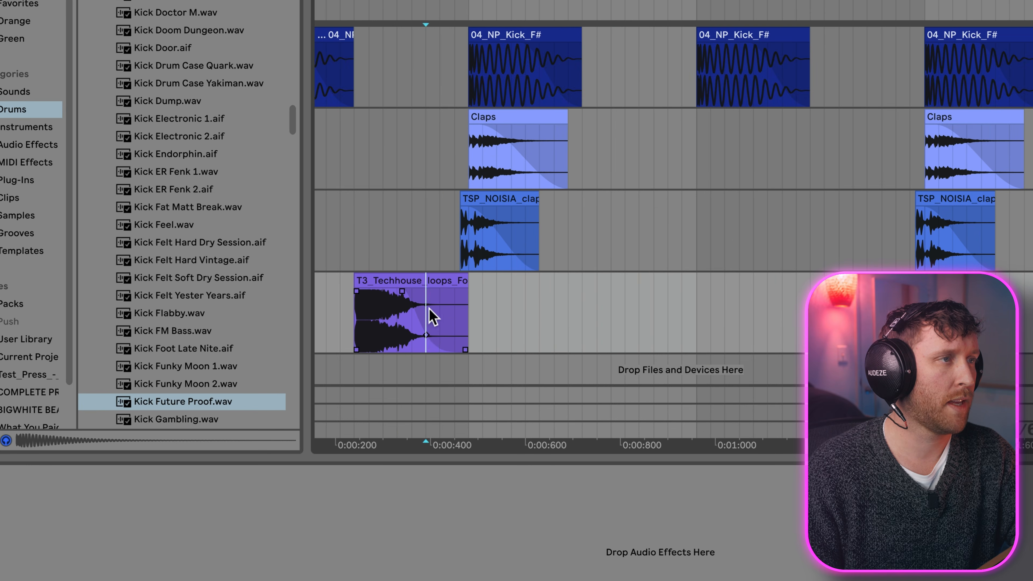
click(387, 364)
click(414, 298)
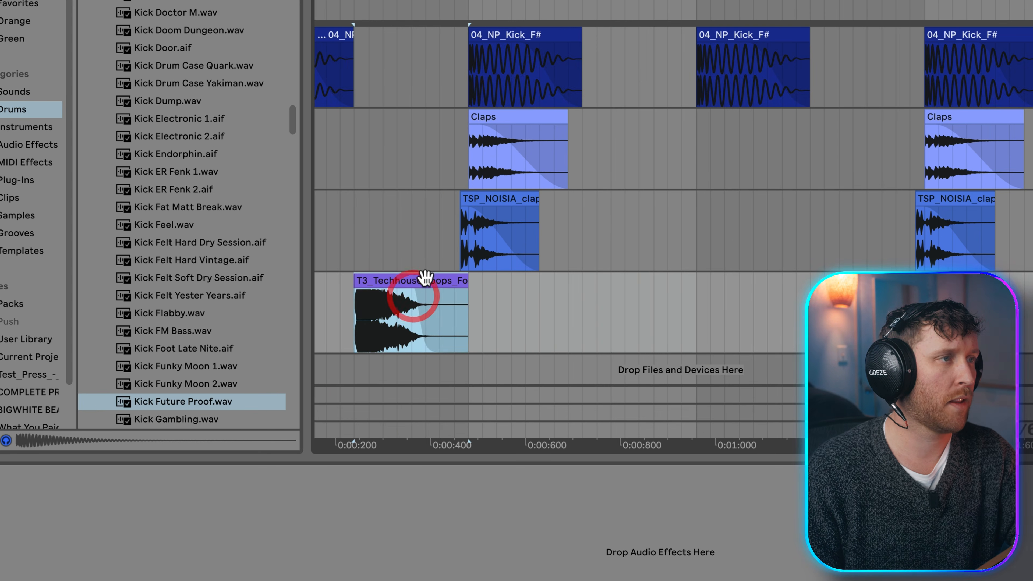
Step: Add the Drums Room reverb preset to the hi-hat track and set its Dry/Wet to 4.8 %
scroll(427, 280, down, 6)
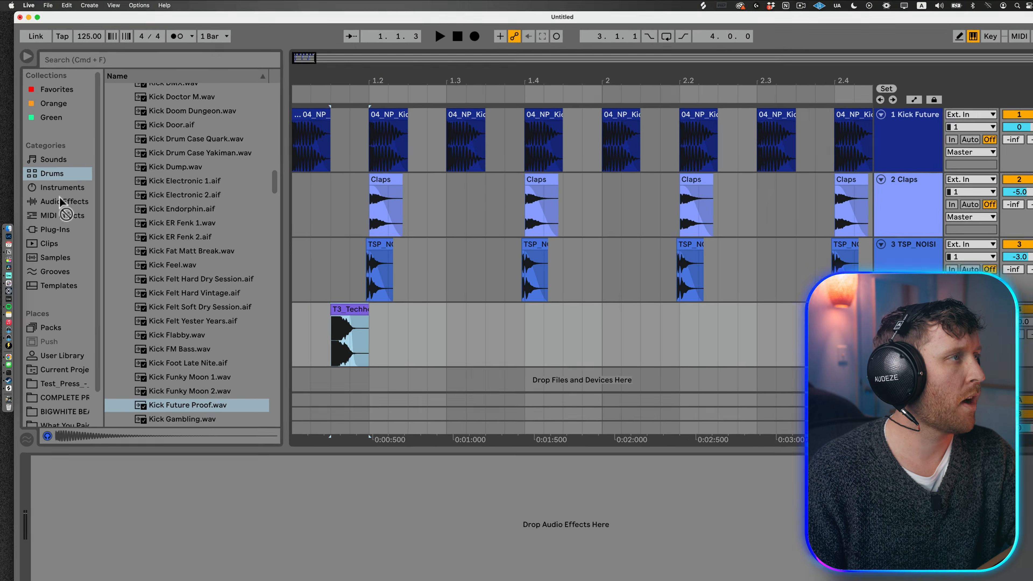
click(22, 142)
scroll(181, 332, down, 5)
click(139, 389)
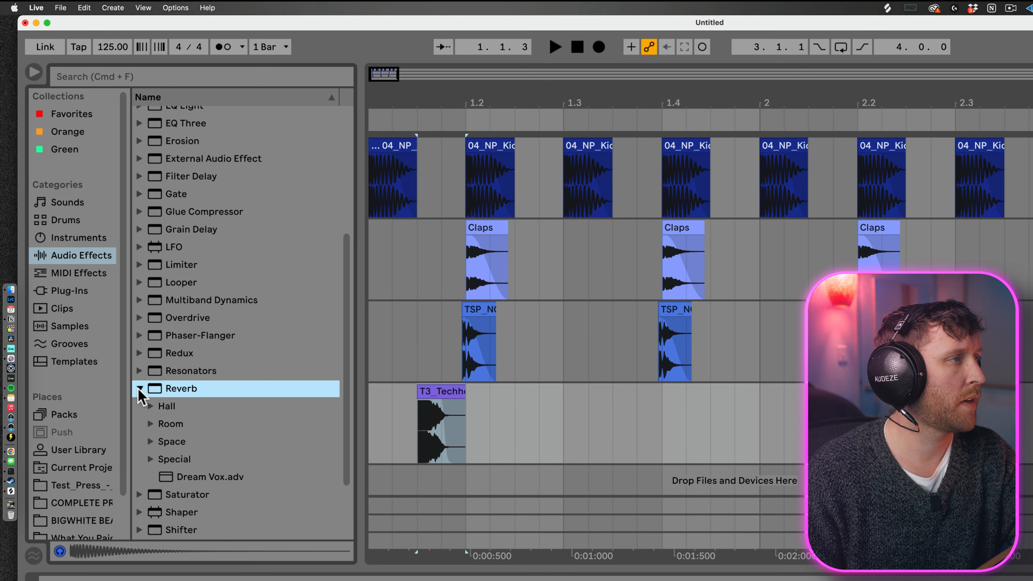
click(150, 426)
scroll(153, 432, down, 5)
drag(215, 465, 449, 406)
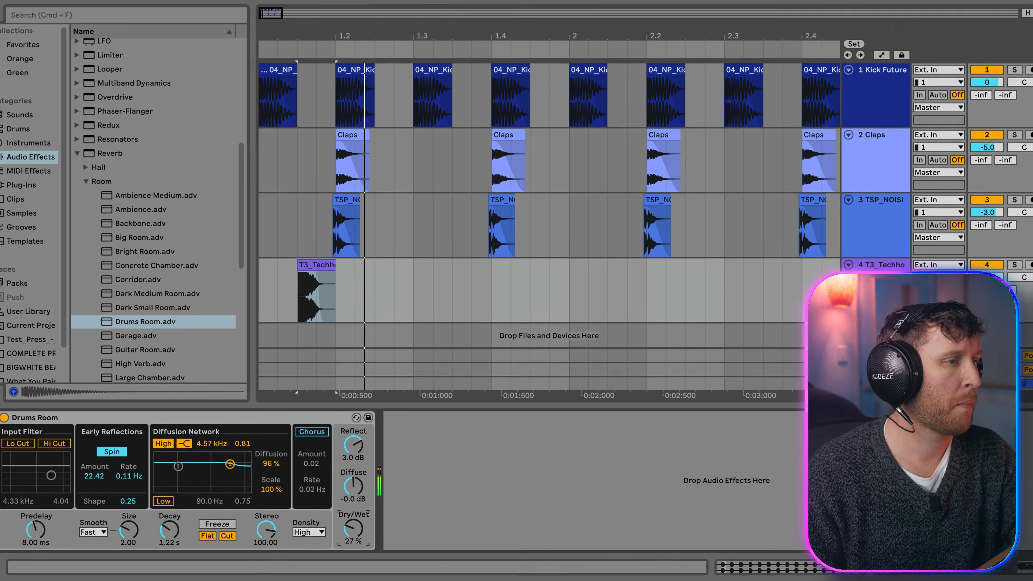
click(348, 204)
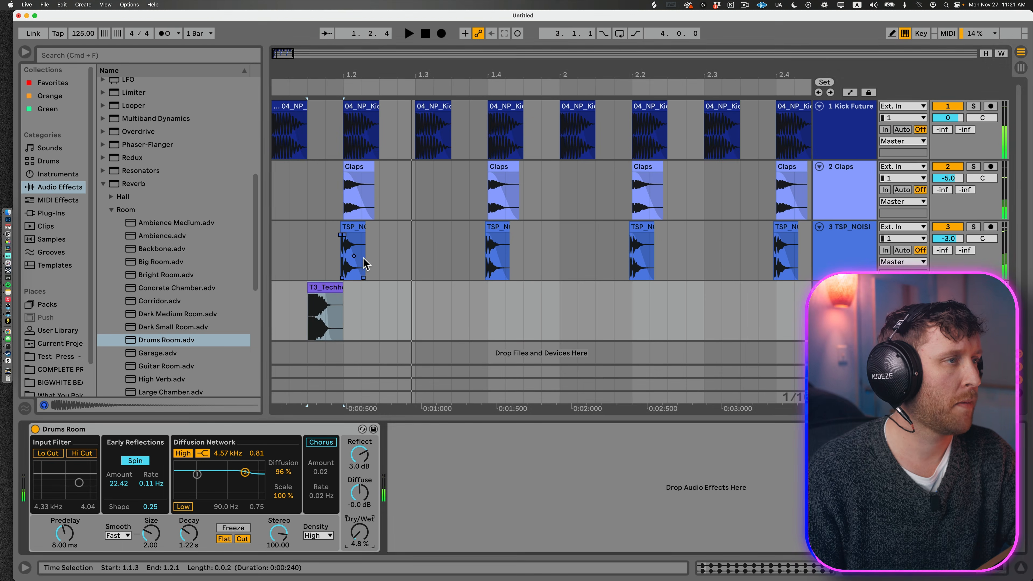
Step: Duplicate the one-beat section containing the off-beat hi-hat repeatedly to extend the pattern alongside the kicks
drag(342, 318, 207, 319)
key(super+d)
key(super+d)
key(super+d)
key(super+d)
scroll(327, 257, down, 5)
key(super+d)
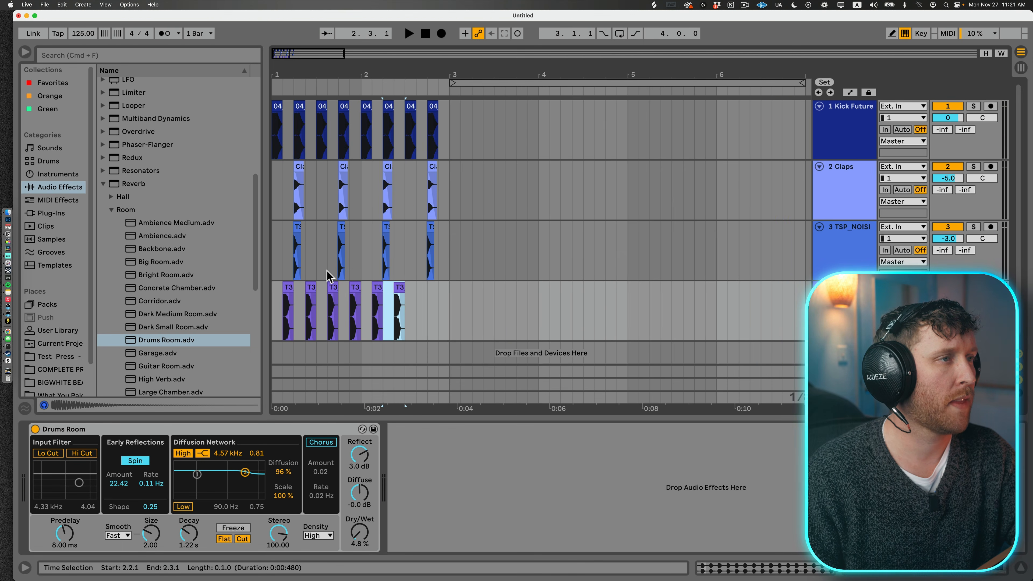
Step: Play the full beat from the start and reduce the height of all four tracks
click(275, 313)
key(space)
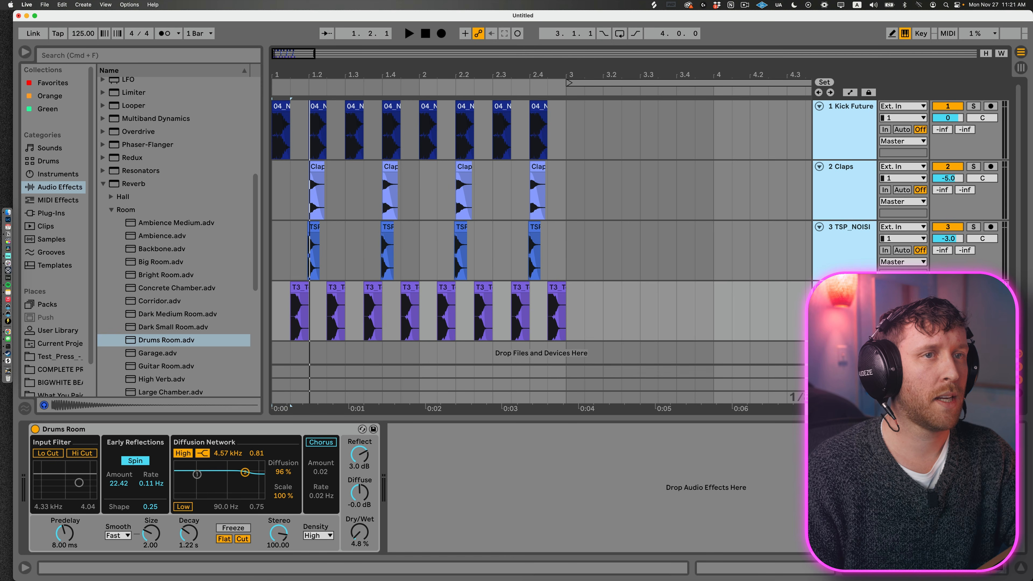
drag(847, 278, 848, 248)
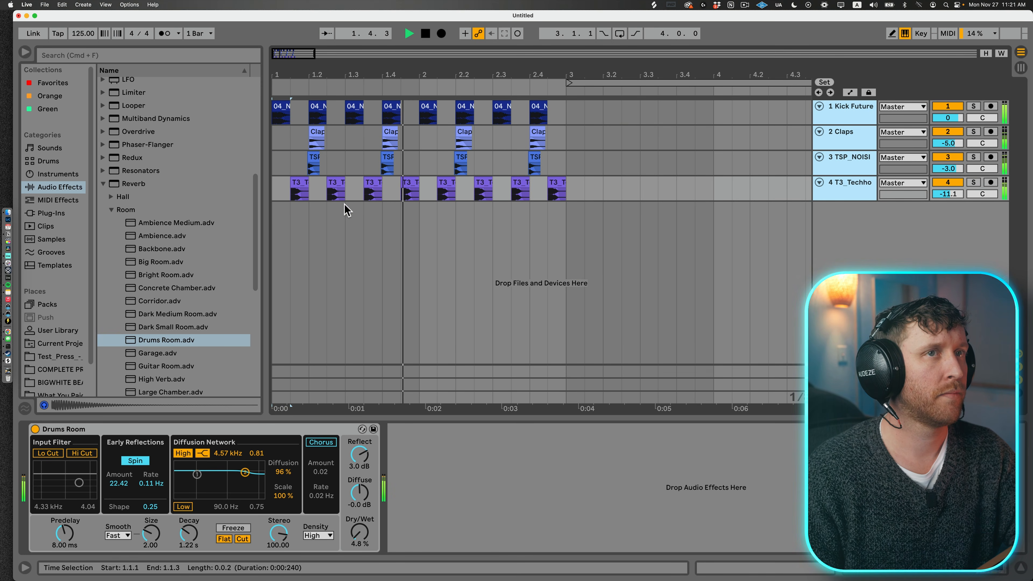
click(842, 184)
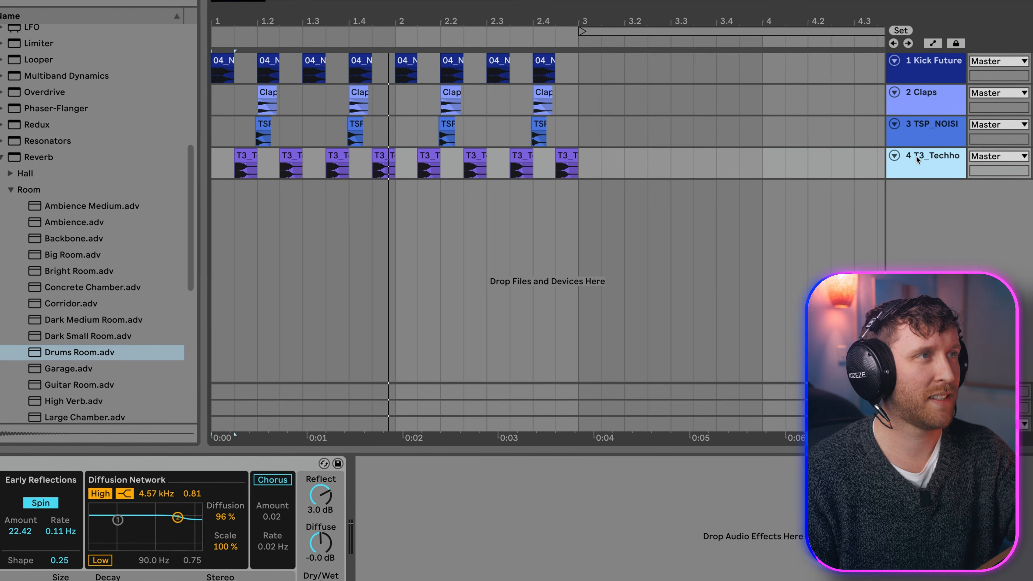
Step: Save the Live Set as PROG HOUSE DEMO in the Sessions folder
key(super+s)
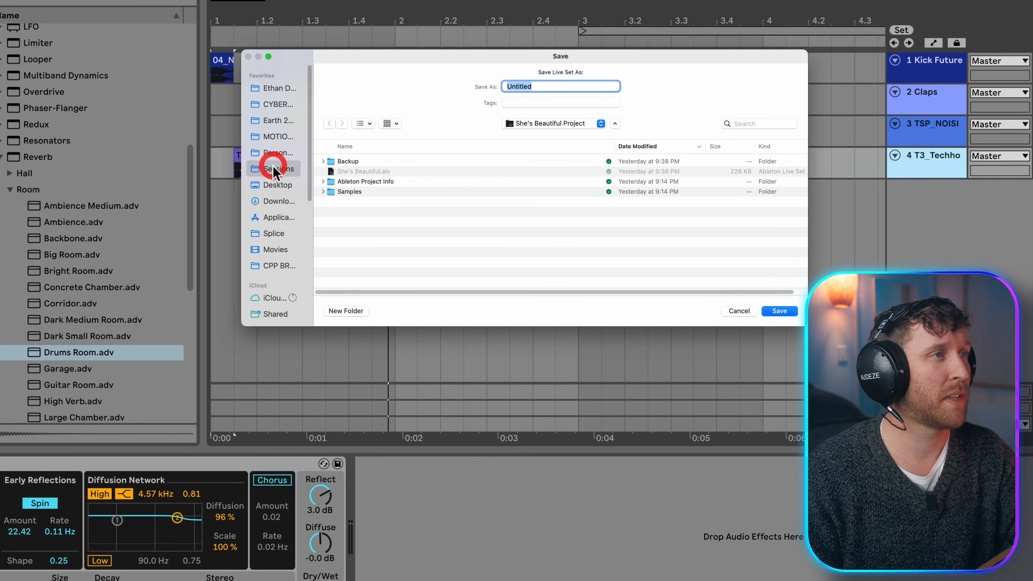
click(273, 169)
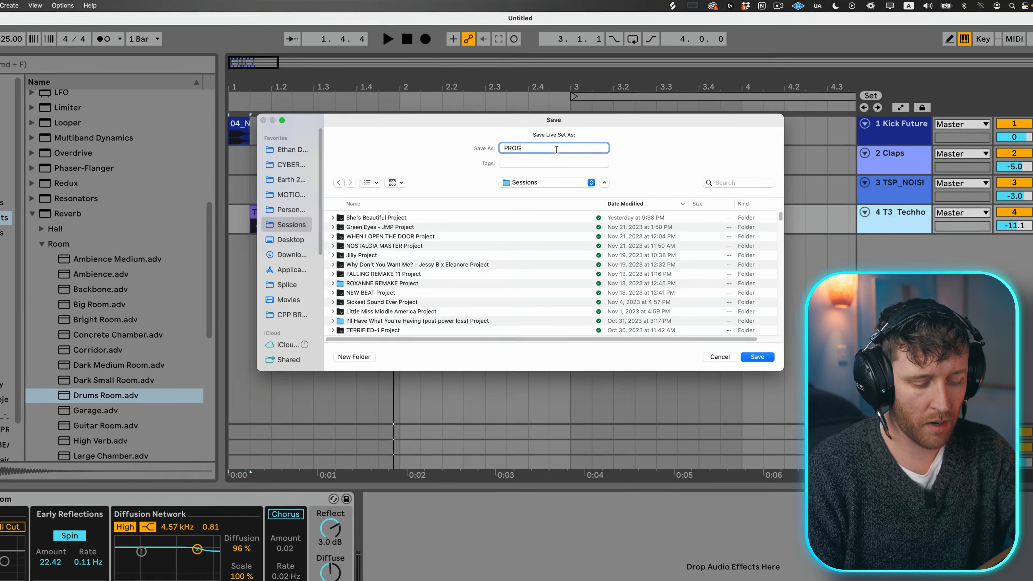
text(HOUSE DEMO)
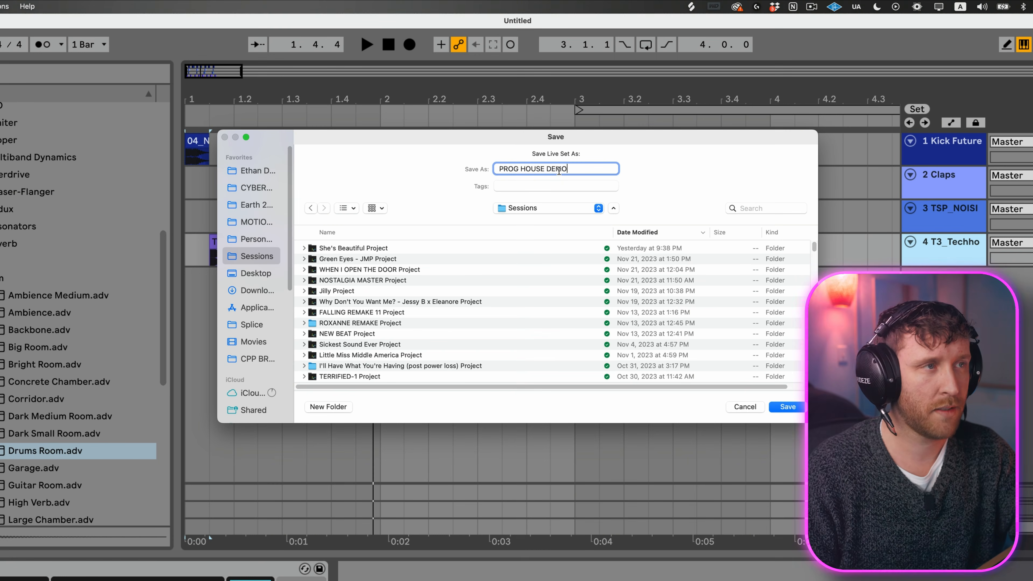
key(Return)
Step: Collect all used media files into the project, including those from elsewhere, other Projects, User Library and Factory Packs
click(44, 5)
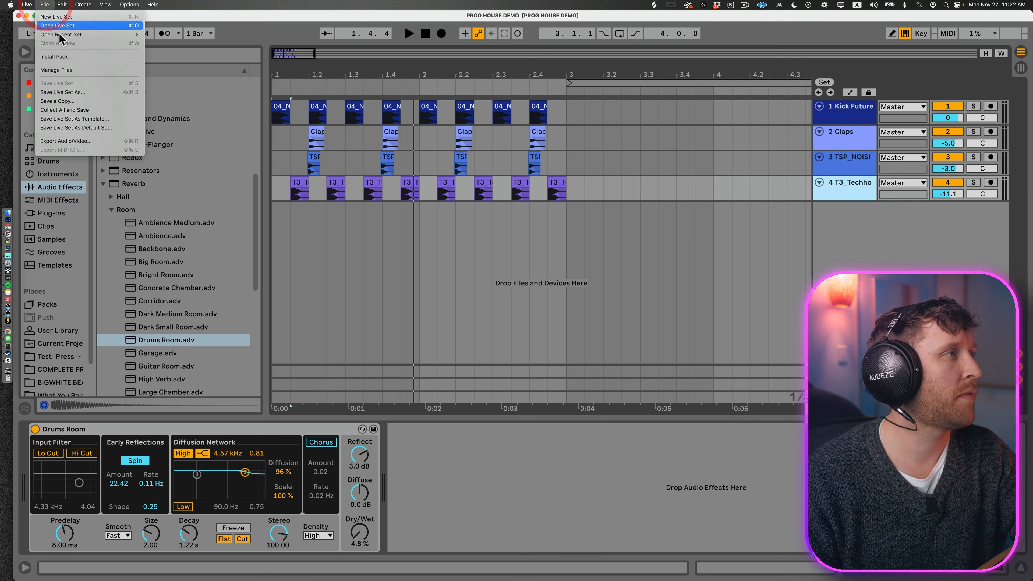
click(72, 110)
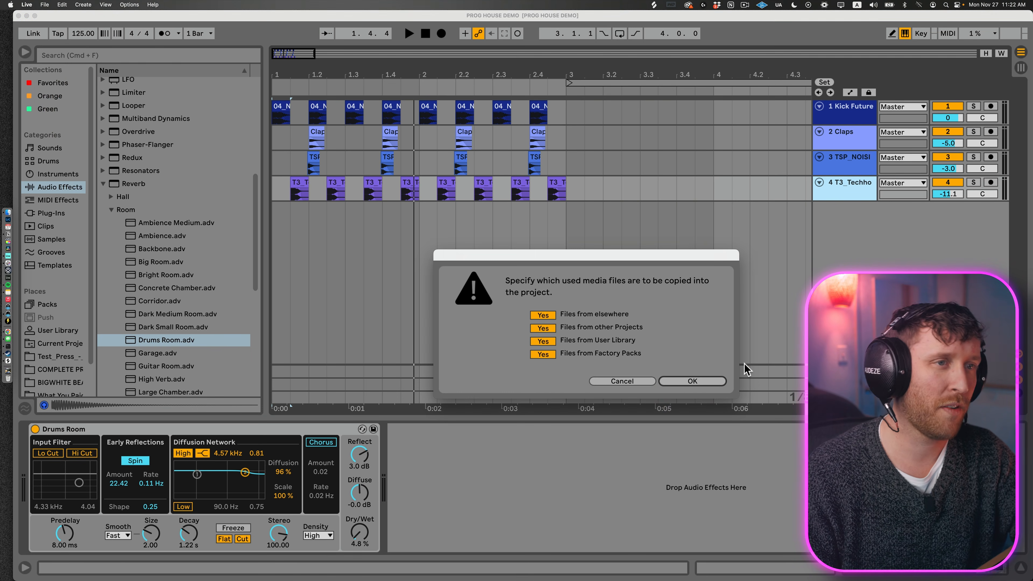
click(715, 380)
Step: Insert a MIDI track below the hi-hat track with the first two bars selected
click(295, 183)
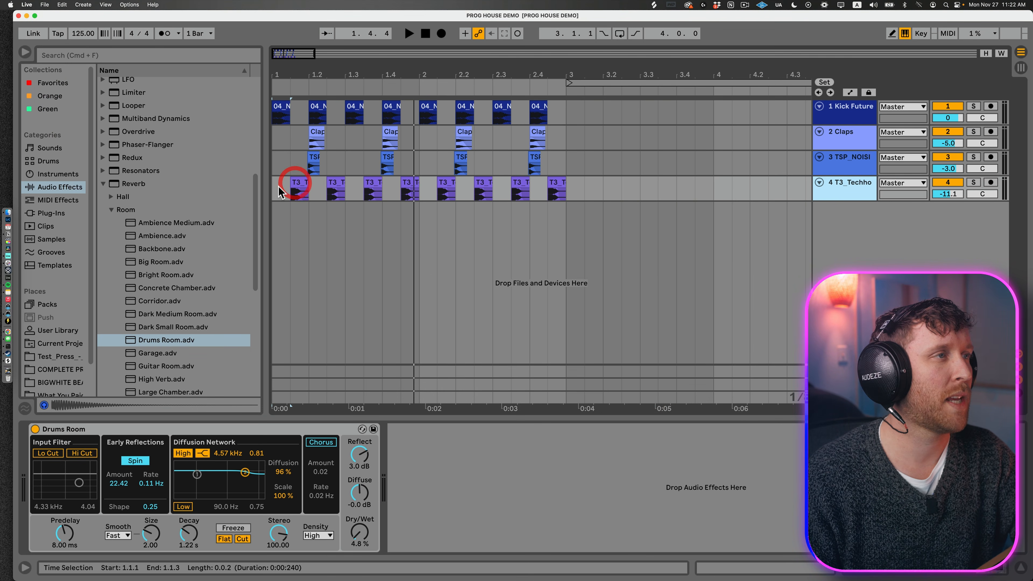
drag(286, 179, 600, 109)
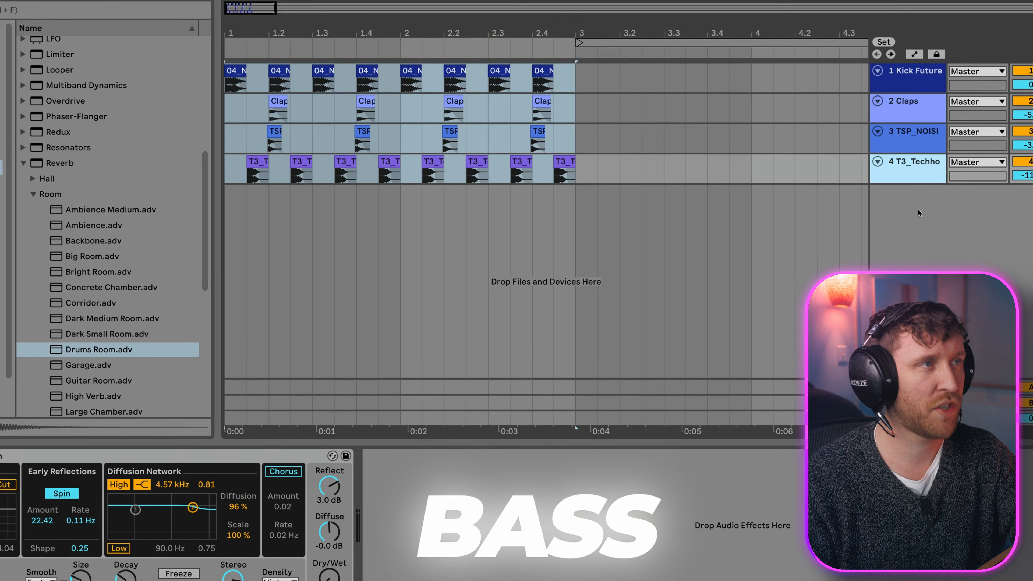
key(ctrl+shift+t)
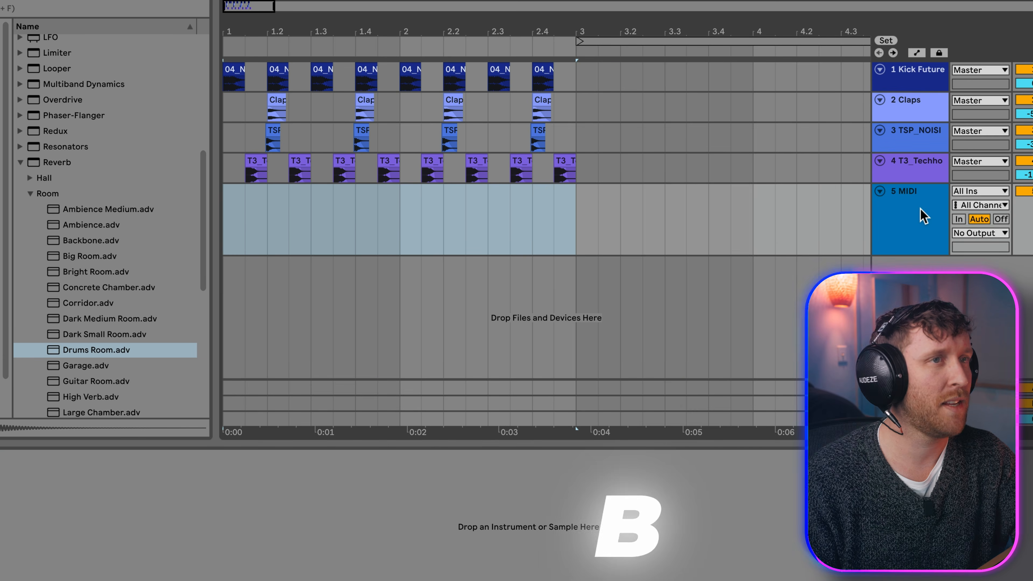
click(913, 204)
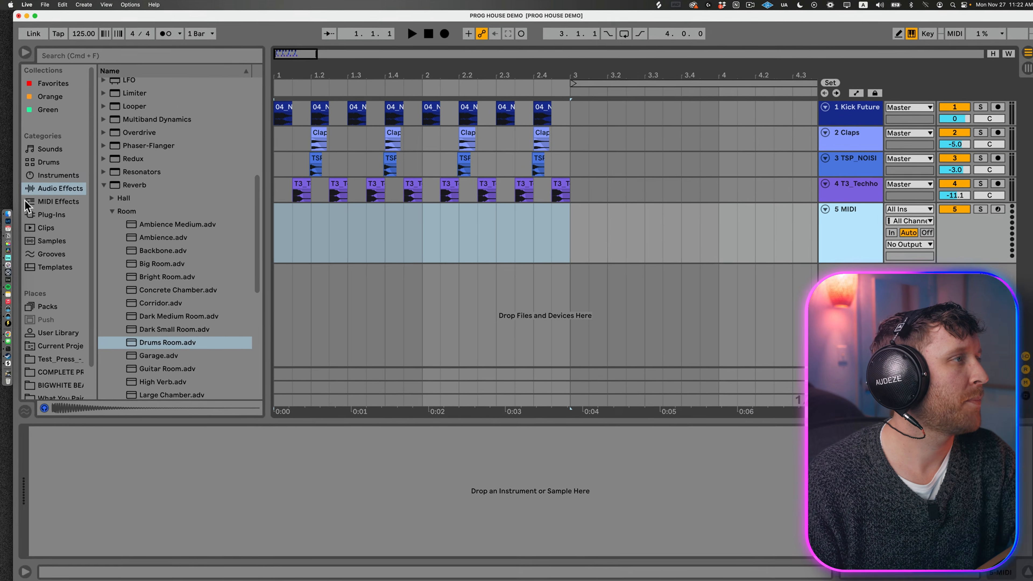
Step: Load Simpler's JX Chorus Bass preset onto the MIDI track and audition a note one octave lower
click(57, 175)
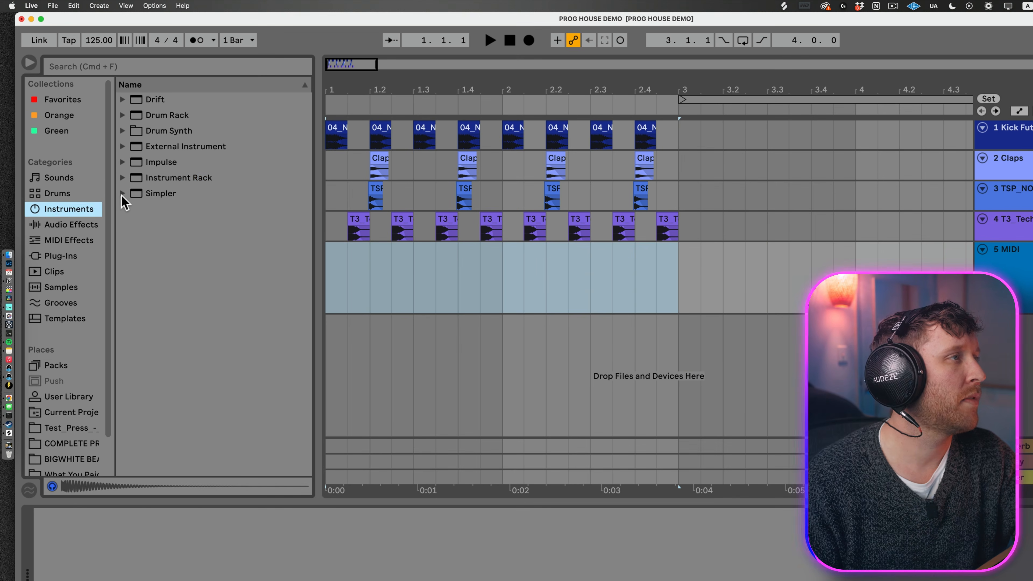
click(122, 180)
click(122, 193)
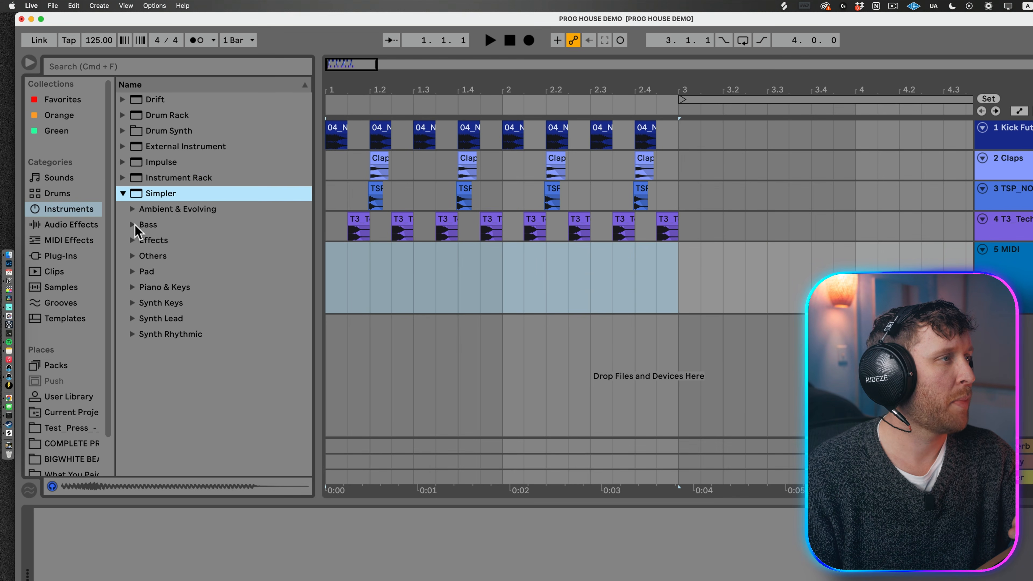
click(133, 225)
drag(180, 306, 428, 302)
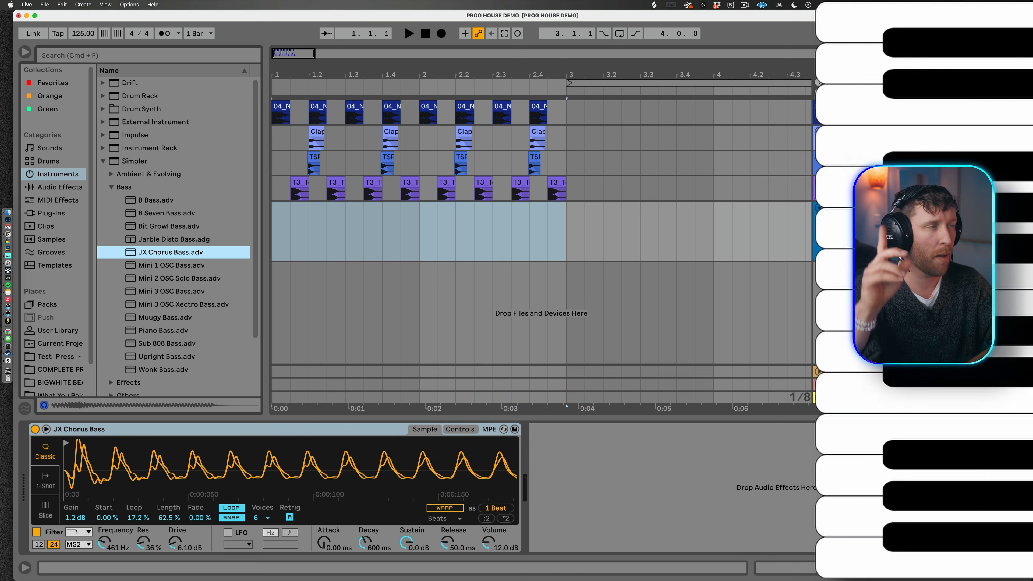
key(z)
key(a)
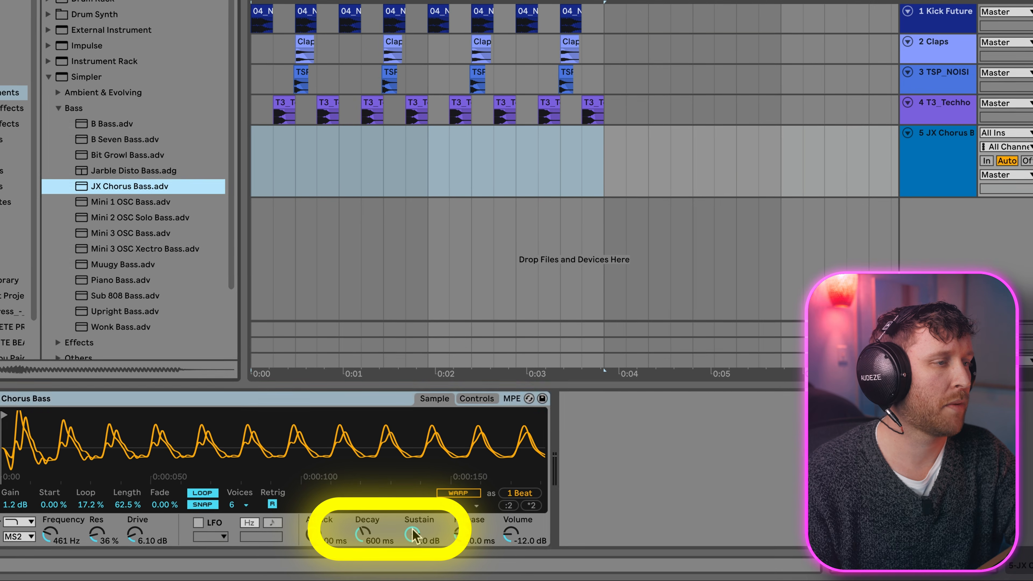
Step: Lower Simpler's Sustain to -inf dB and insert an empty MIDI clip across the bass track's first two bars
drag(406, 542, 406, 566)
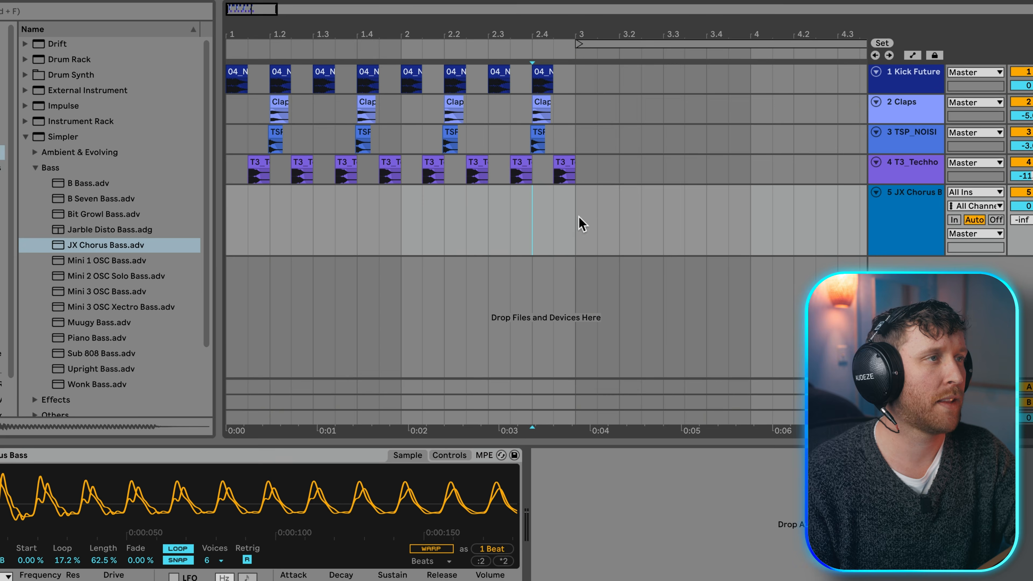
drag(570, 234, 275, 253)
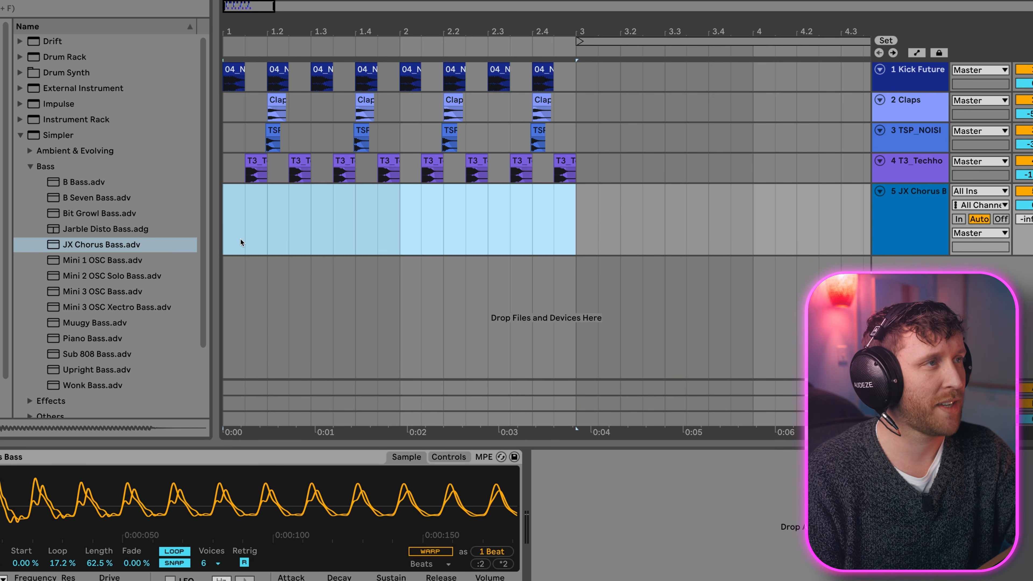
key(super+shift+m)
click(404, 148)
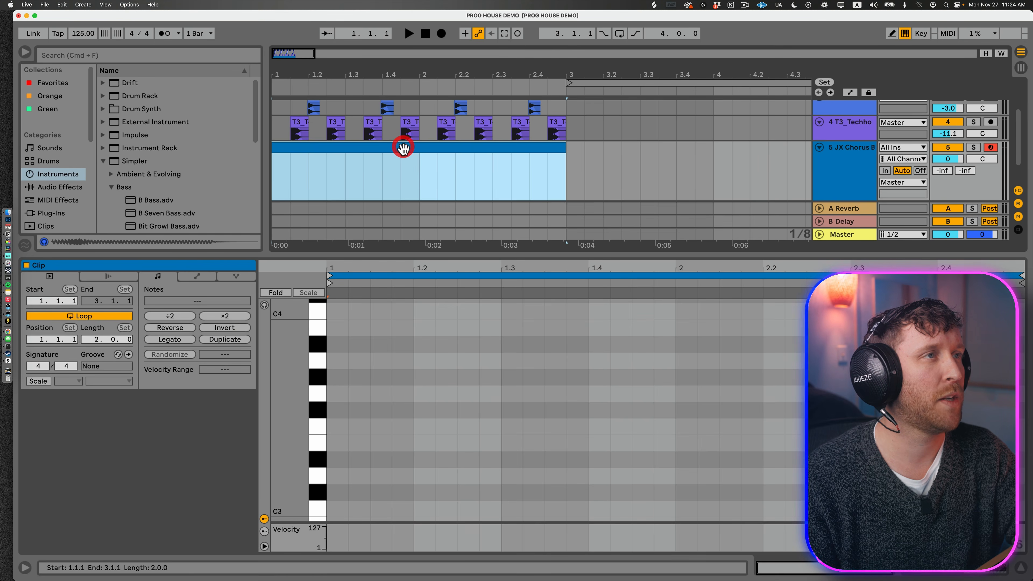
scroll(407, 157, up, 2)
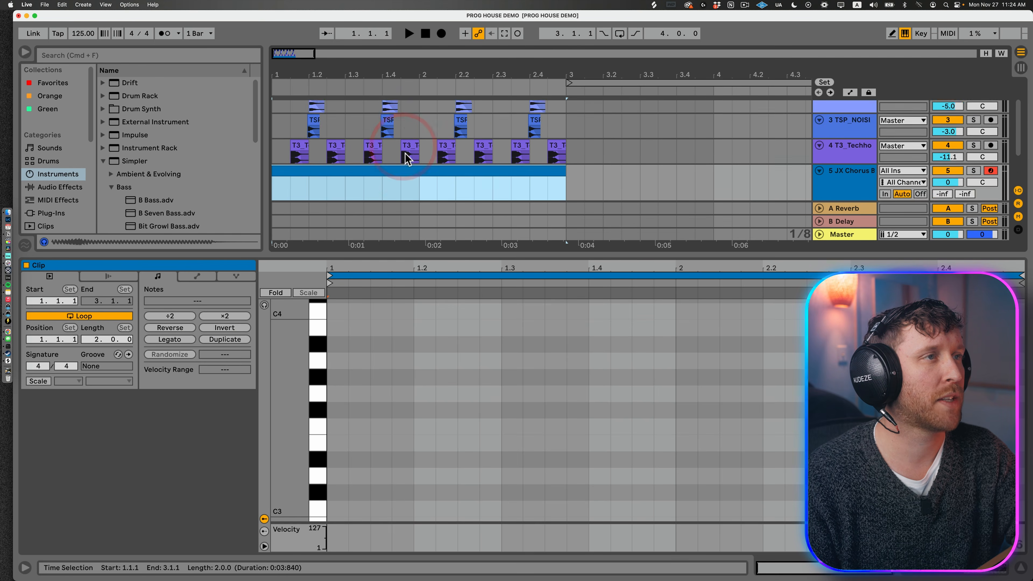
scroll(488, 199, down, 3)
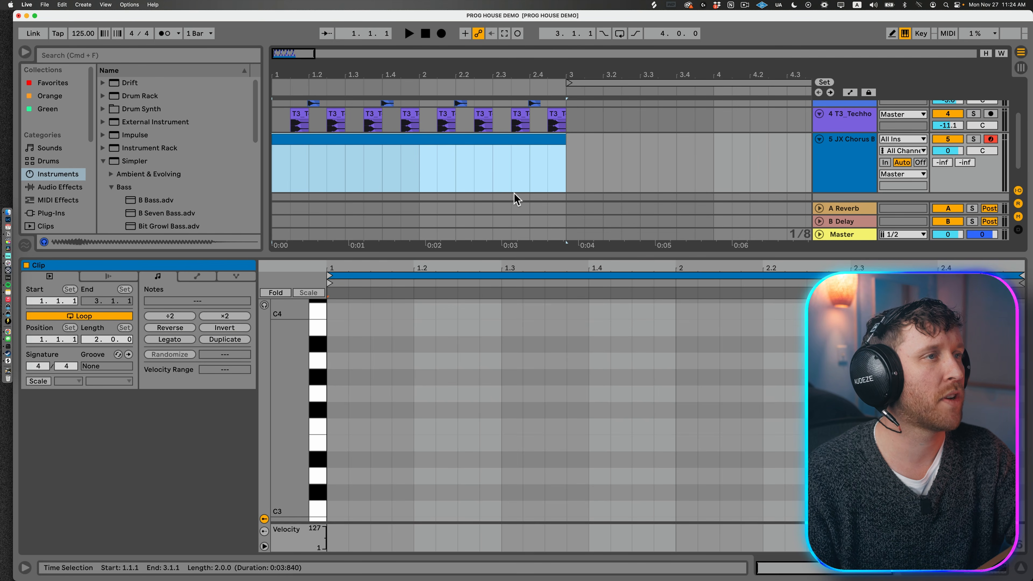
click(434, 139)
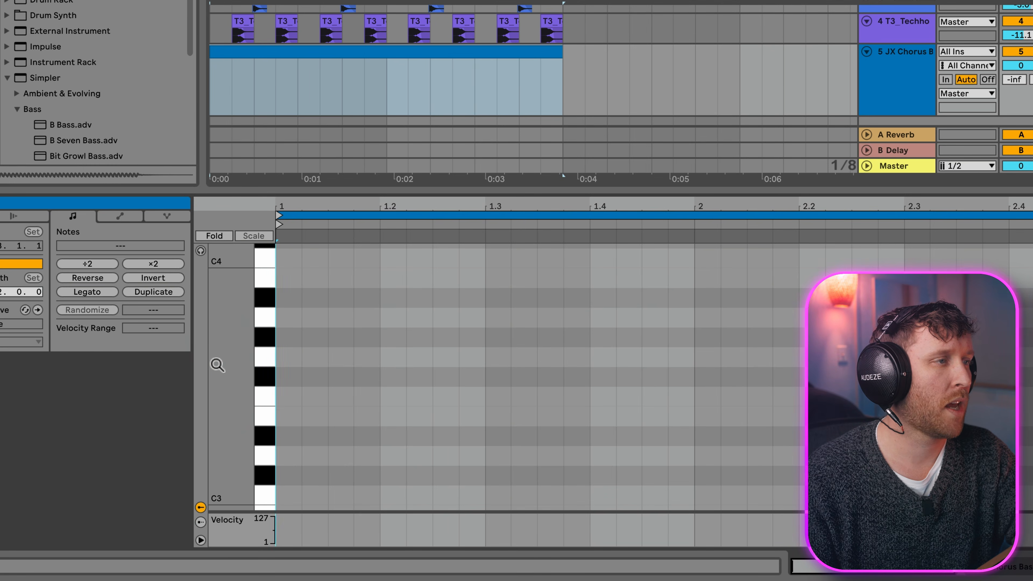
Step: Turn on note preview for the bass clip and add an A0 note three sixteenths long at its start
drag(233, 354, 242, 357)
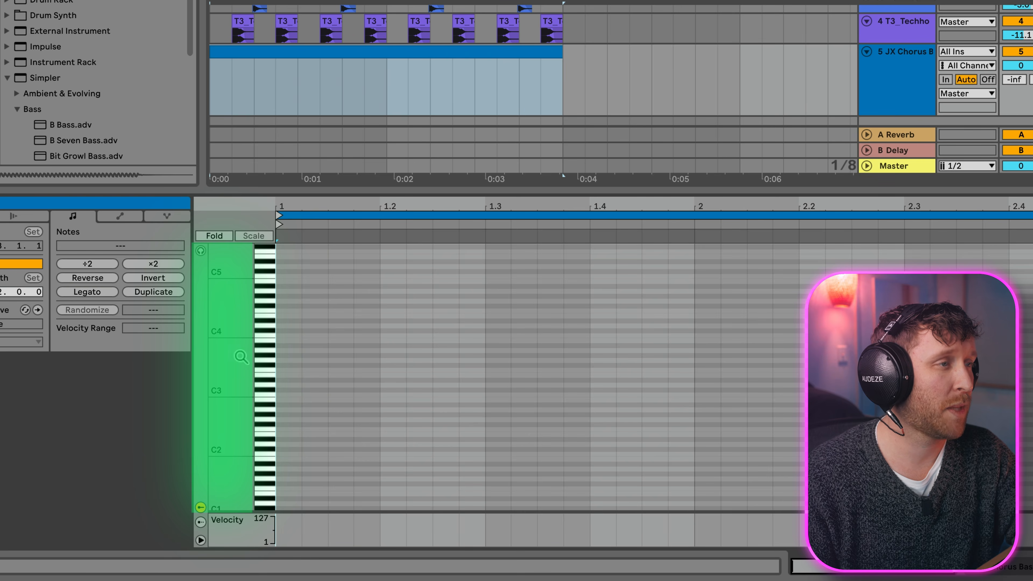
click(285, 371)
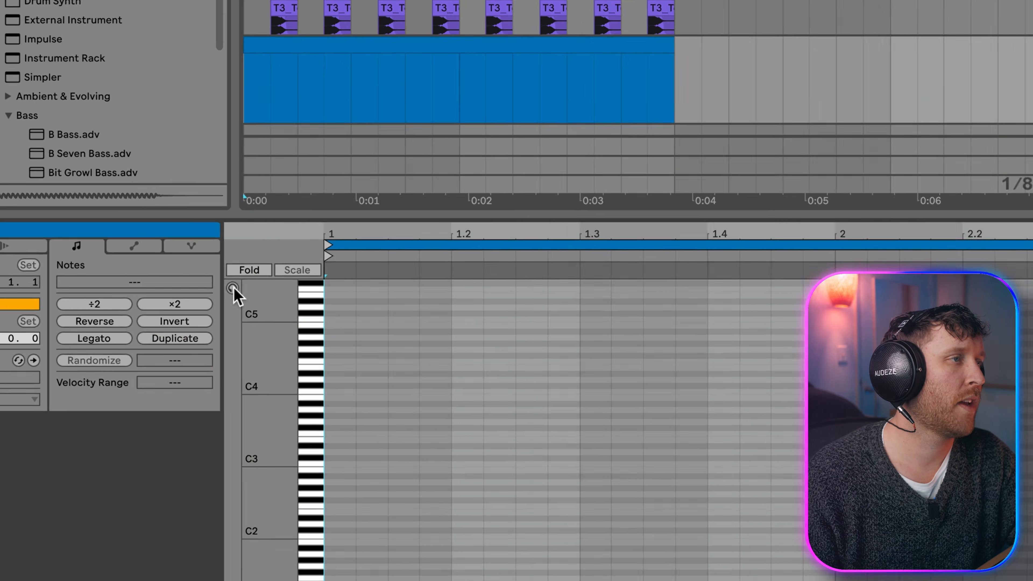
click(232, 288)
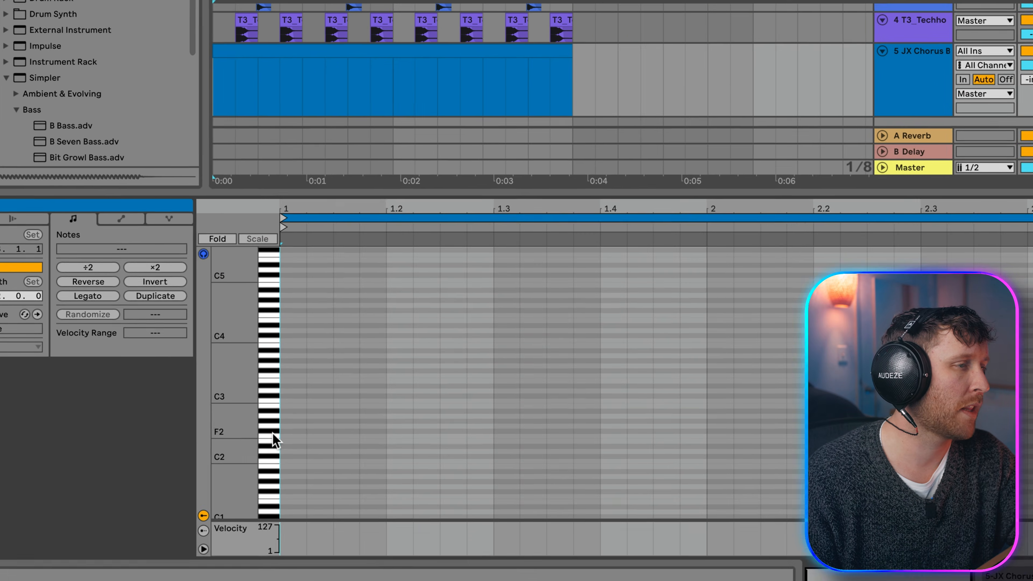
click(333, 531)
click(266, 474)
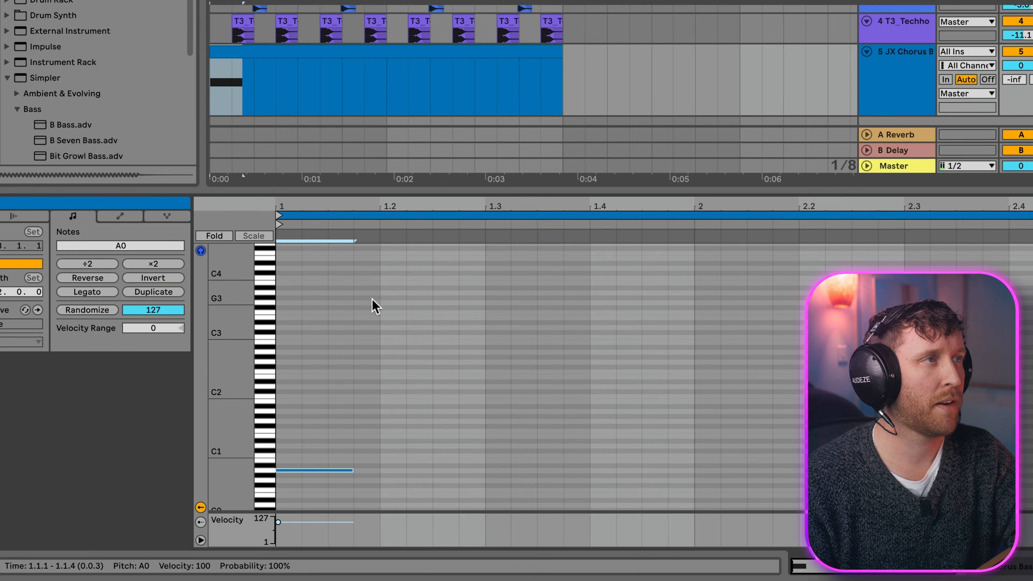
Step: Repeat the A0 note back to back until it fills both bars of the clip, and play the loop
key(super+d)
key(super+d)
key(super+d)
key(space)
key(super+d)
key(super+d)
key(super+d)
key(super+d)
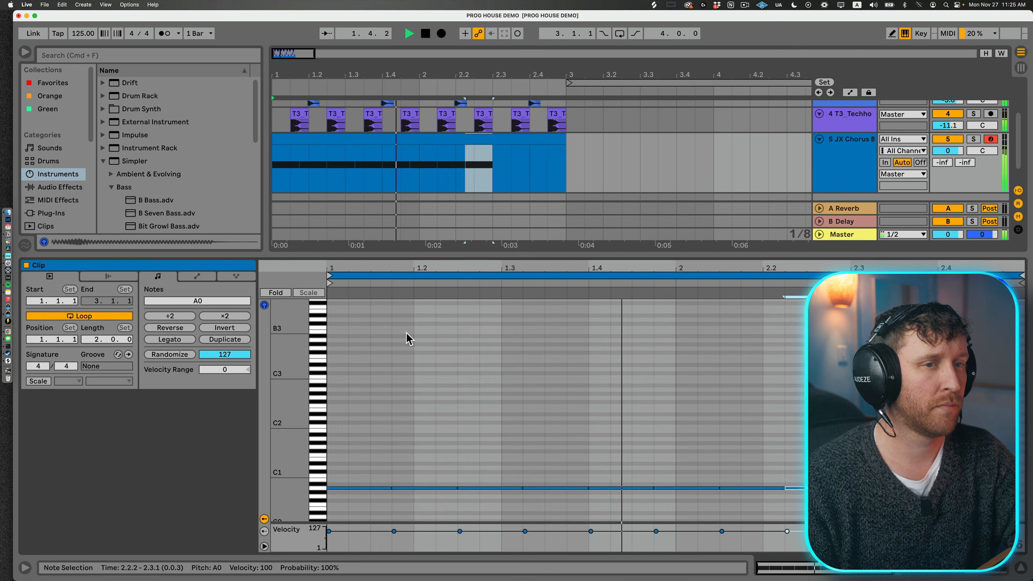
key(super+d)
key(super+d)
key(super+d)
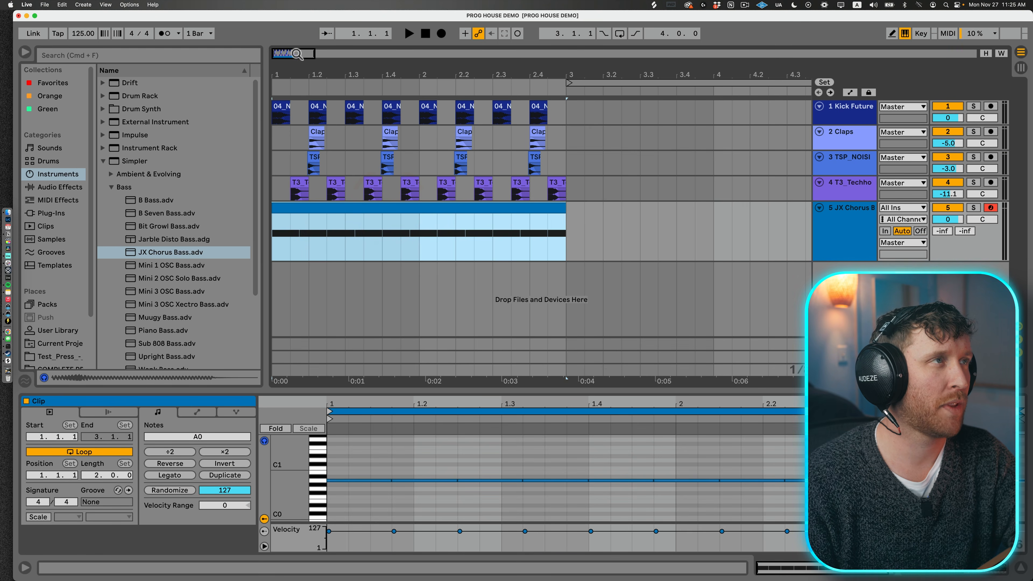
Step: Duplicate the first two bars of the four drum tracks into bars 3 and 4
drag(298, 54, 298, 25)
drag(355, 194, 293, 114)
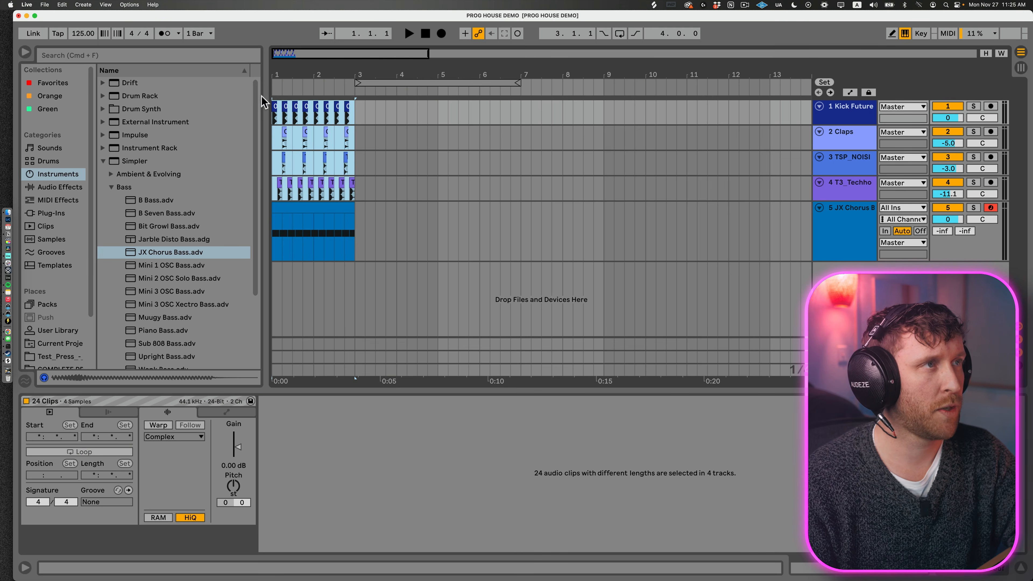
key(super+d)
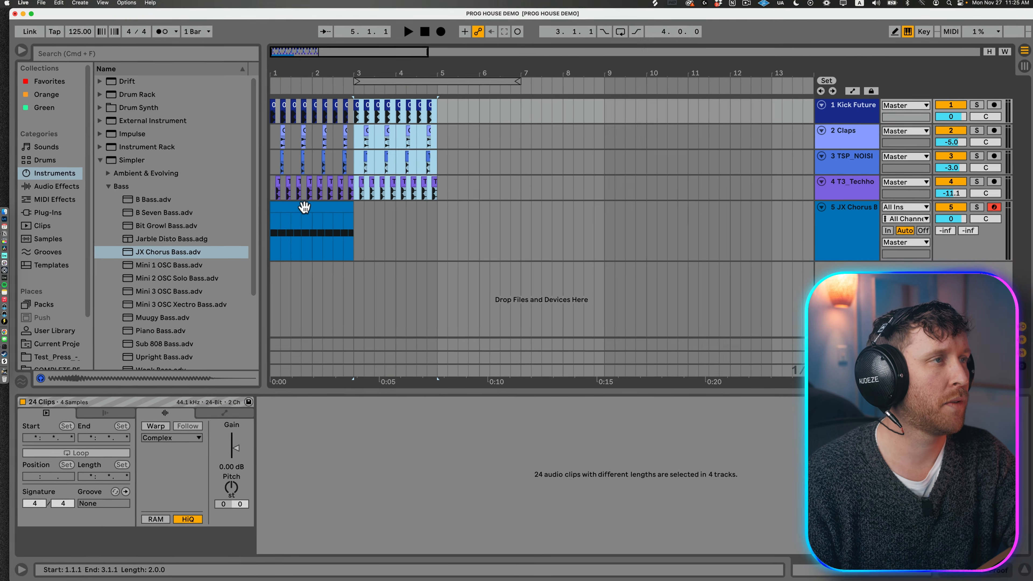
Step: Consolidate the bass track's bars 1 to 4 into a single four-bar MIDI clip
click(438, 223)
drag(439, 223, 296, 239)
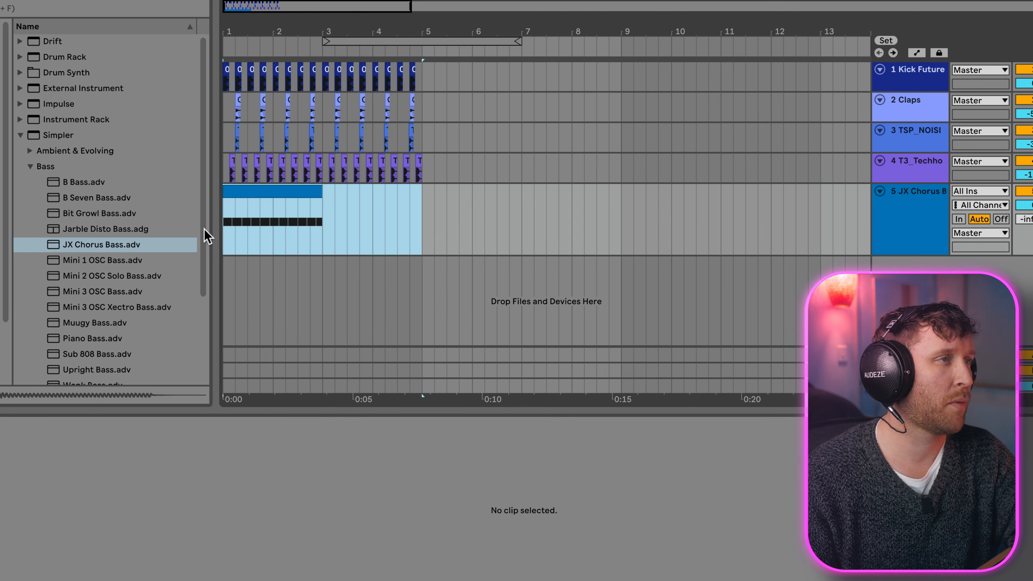
click(204, 230)
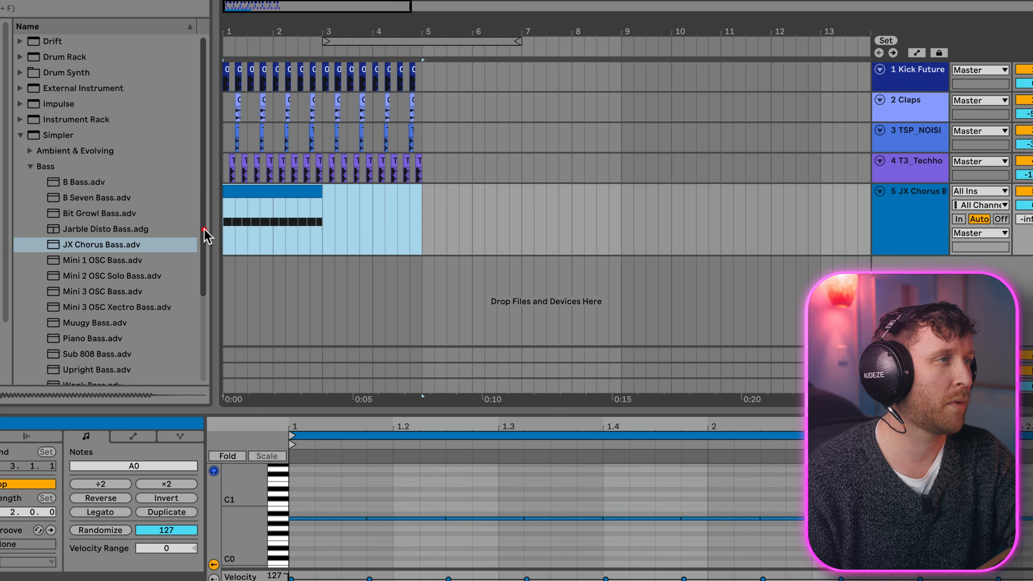
key(super+j)
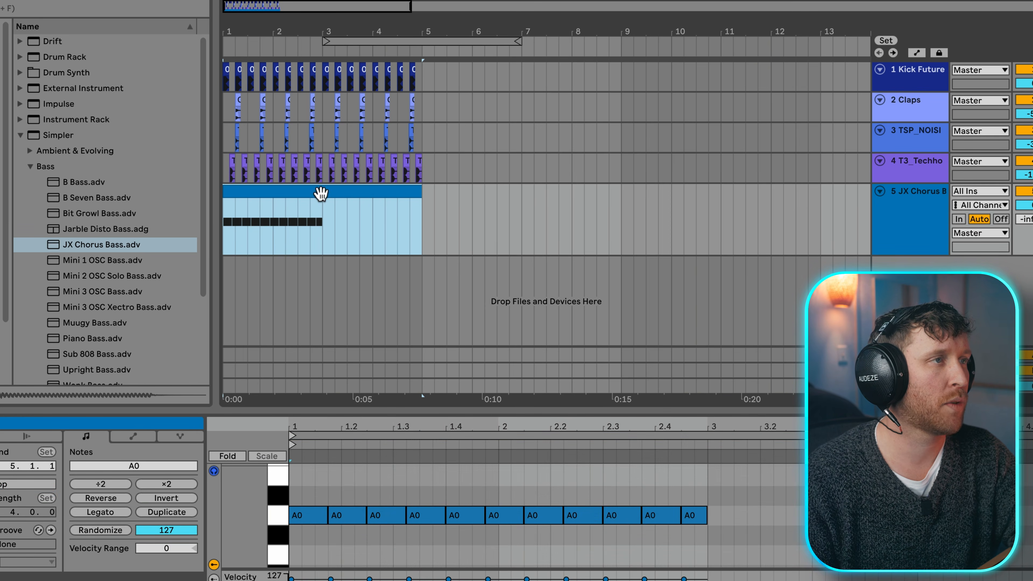
Step: Duplicate the A0 bass notes into bars 3 and 4 and transpose the copies up to C#1
click(635, 427)
key(super+d)
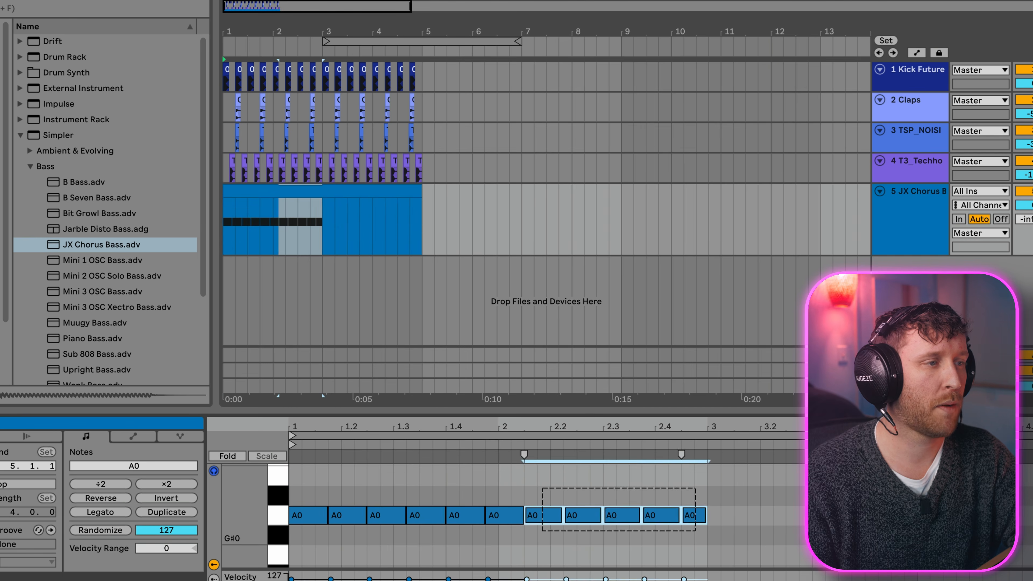
key(Up)
key(Up)
key(Up)
key(Up)
Step: Lower the last five notes in the bass clip to G#0 and set the bass track's volume to 5.0 during playback
drag(939, 506, 1029, 472)
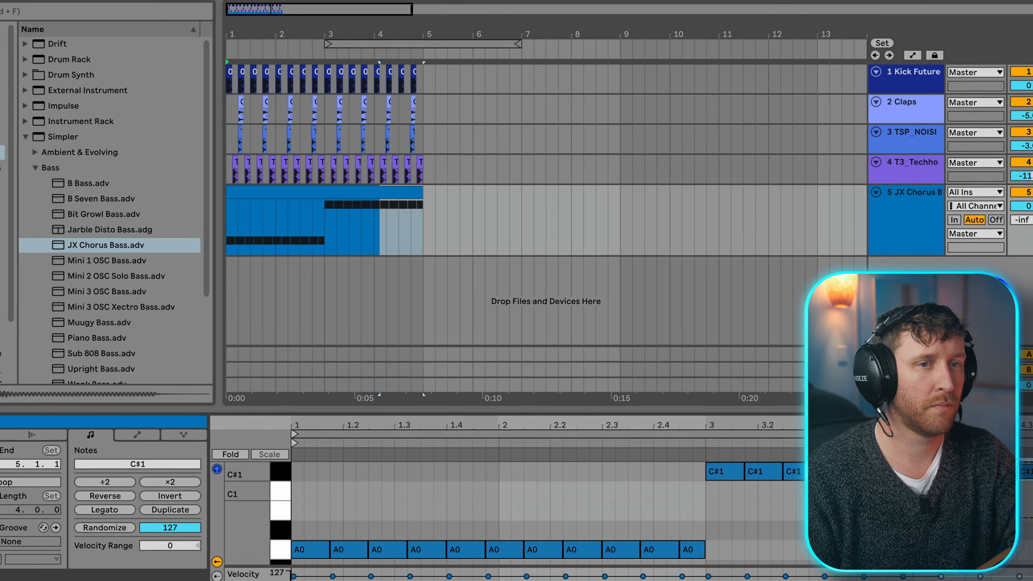
key(Down)
key(Down)
key(space)
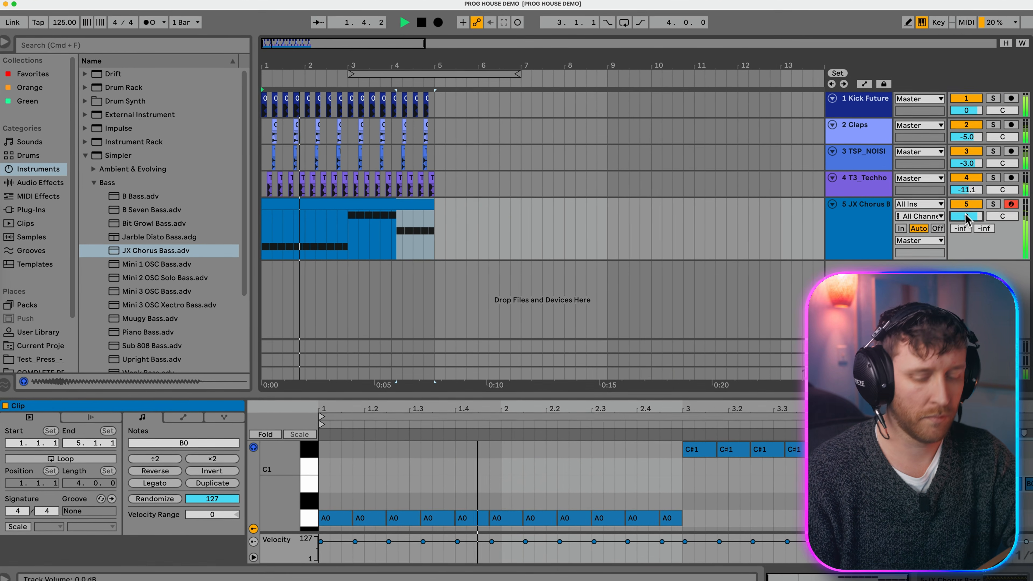
drag(955, 218, 976, 211)
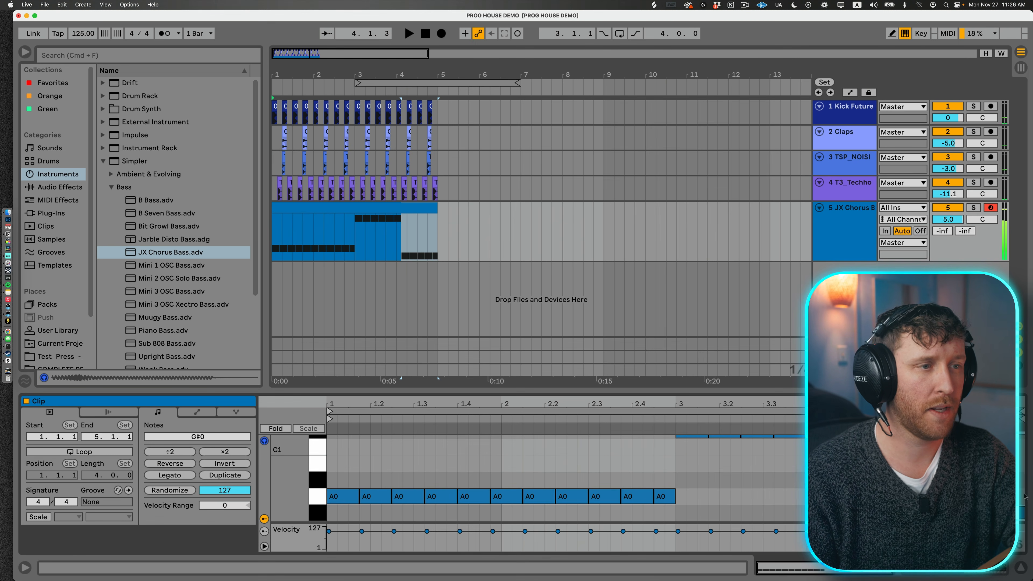
Step: Add a Compressor to the bass track and sidechain it from the 1-Kick Future track
click(347, 209)
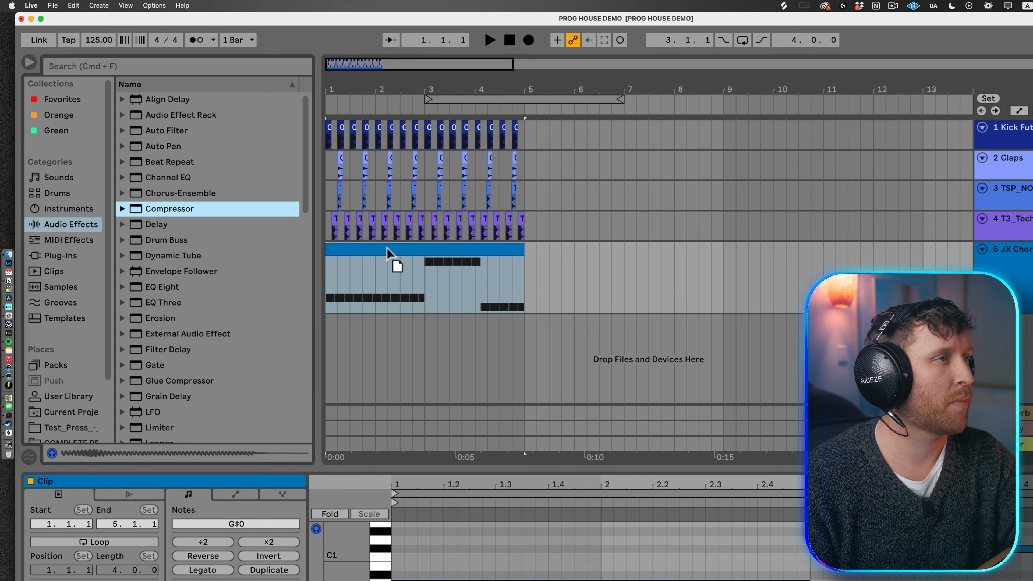
drag(387, 252, 381, 247)
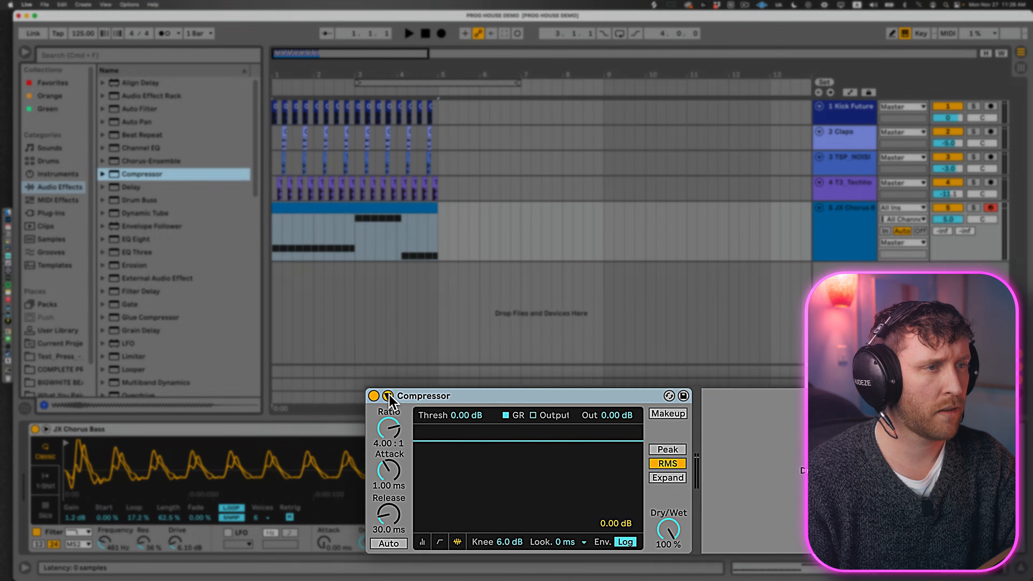
click(406, 400)
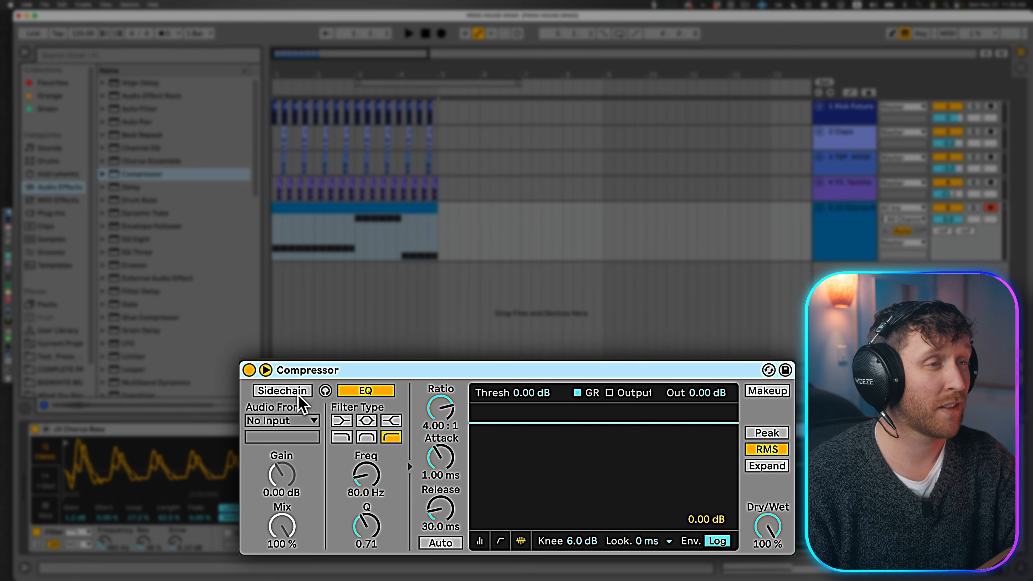
click(285, 390)
click(296, 422)
click(306, 438)
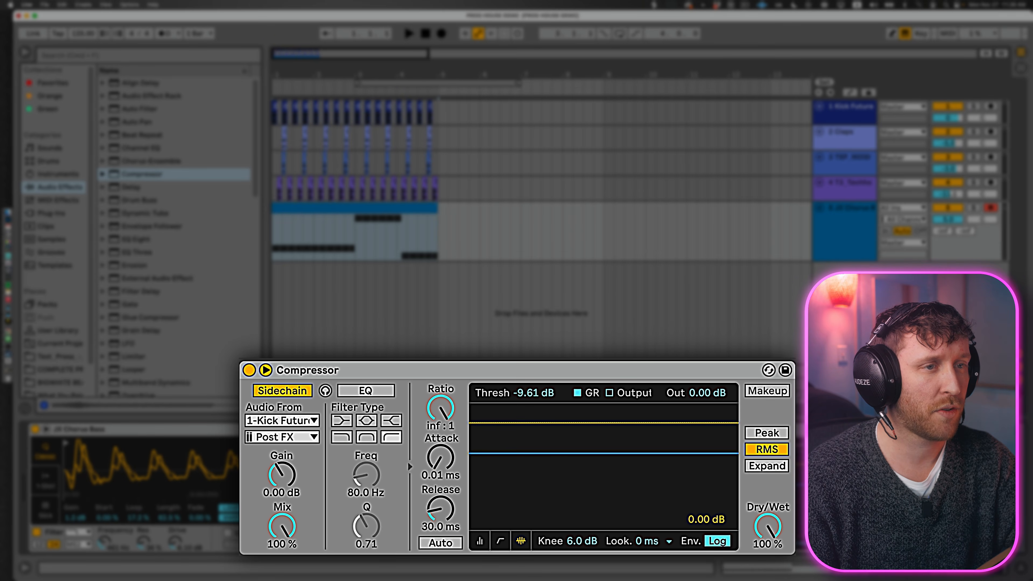
Step: Display the Compressor's transfer curve and set its threshold to -16.0 dB
click(520, 542)
click(501, 541)
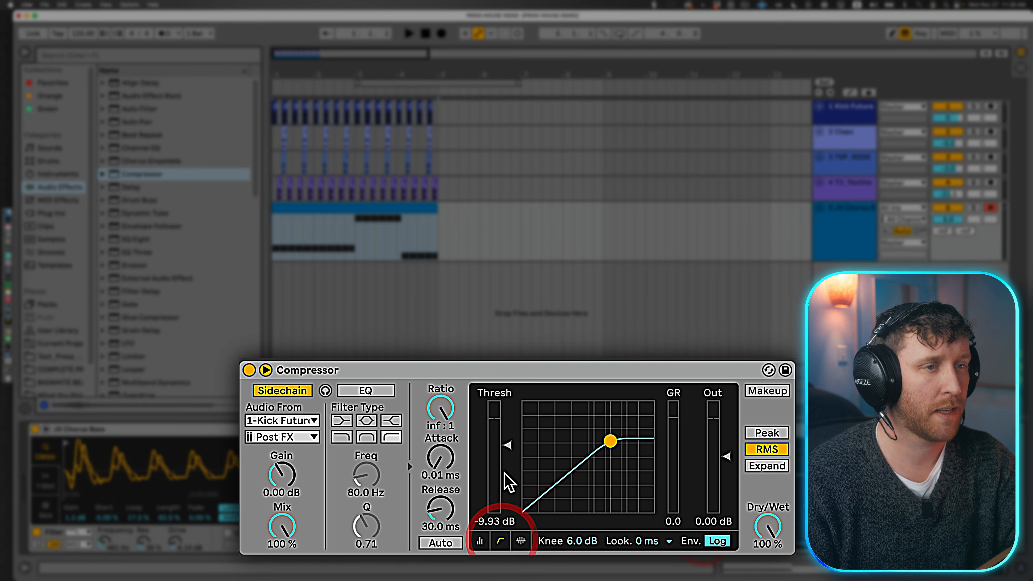
drag(508, 447, 509, 467)
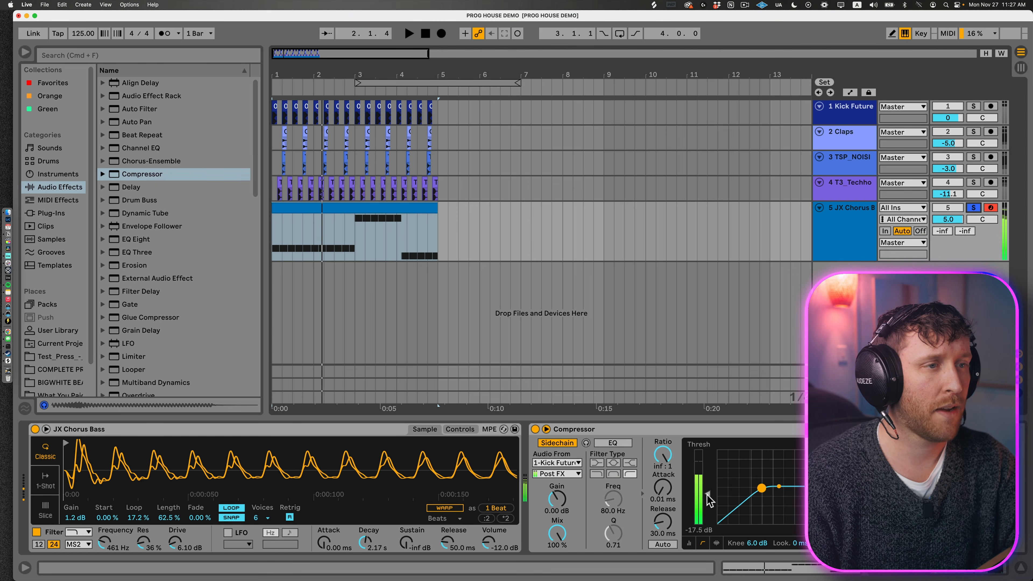
drag(707, 497, 707, 491)
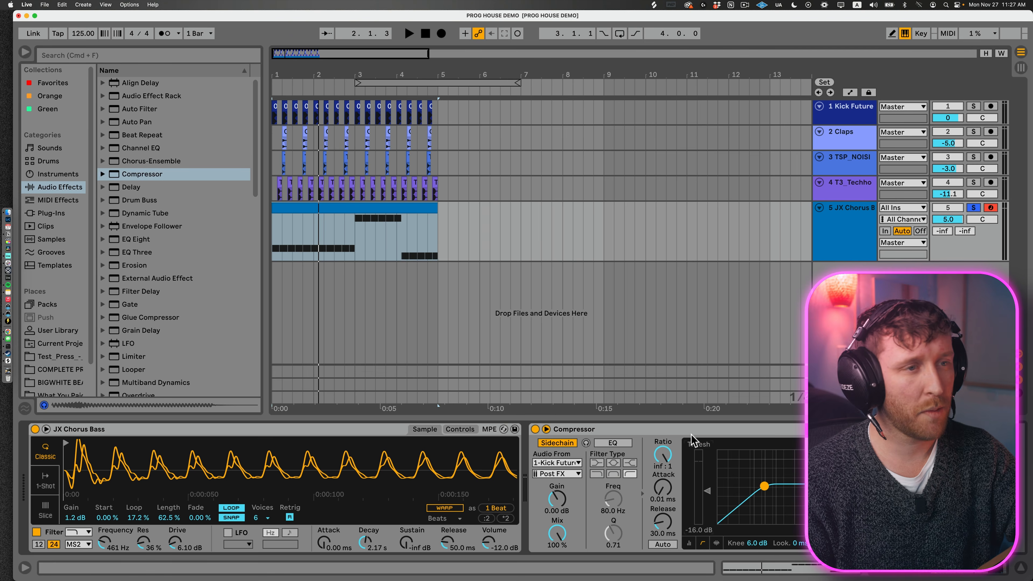
Step: Replace the Compressor on the bass track with the LFOTool plug-in
click(692, 430)
key(Delete)
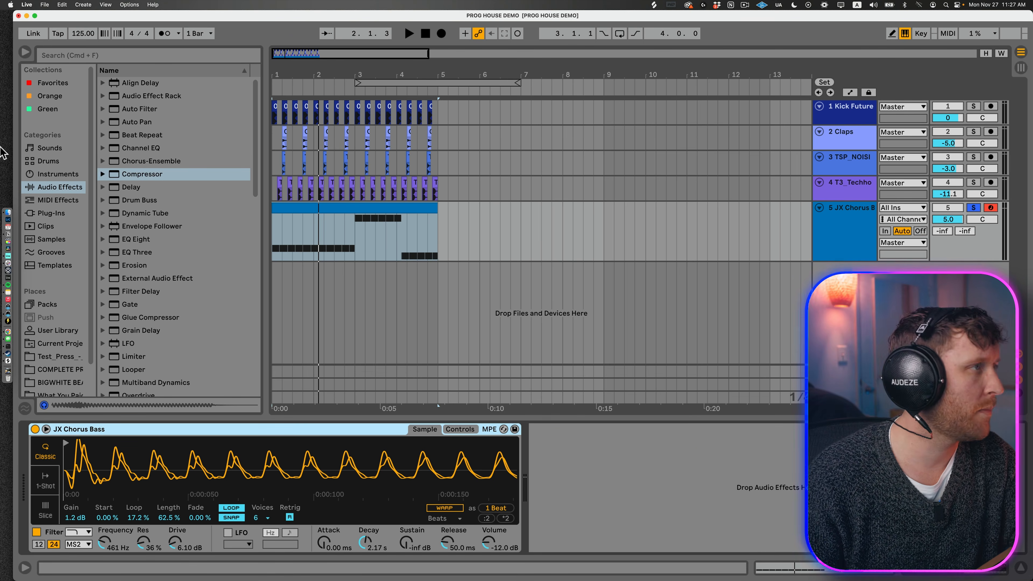
click(45, 213)
drag(154, 168, 595, 462)
drag(79, 32, 128, 109)
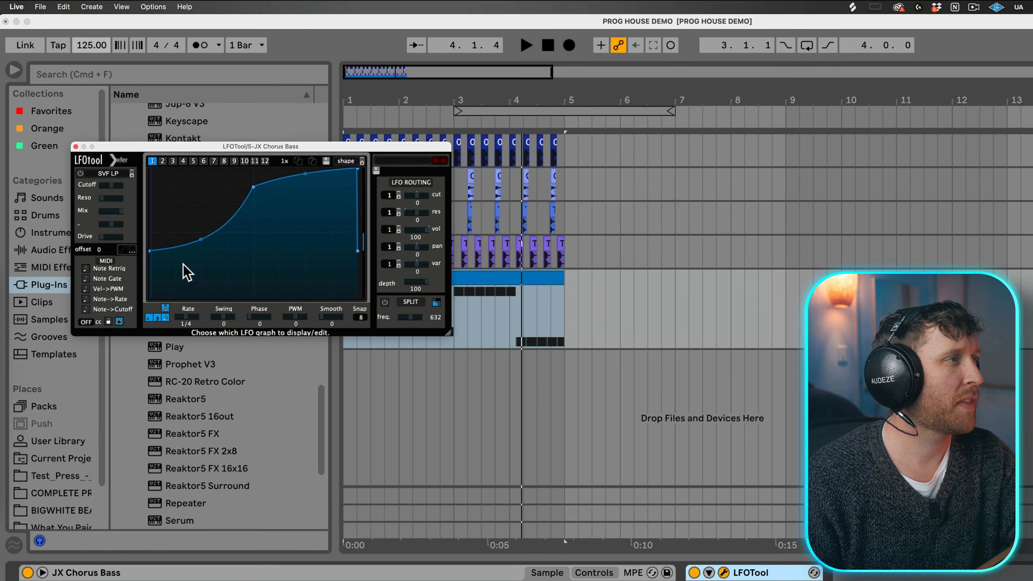
Step: Shape LFOTool's curve to rise steeply from zero to full within about the first quarter, checking it in playback with the bass unsoloed
drag(250, 191, 201, 168)
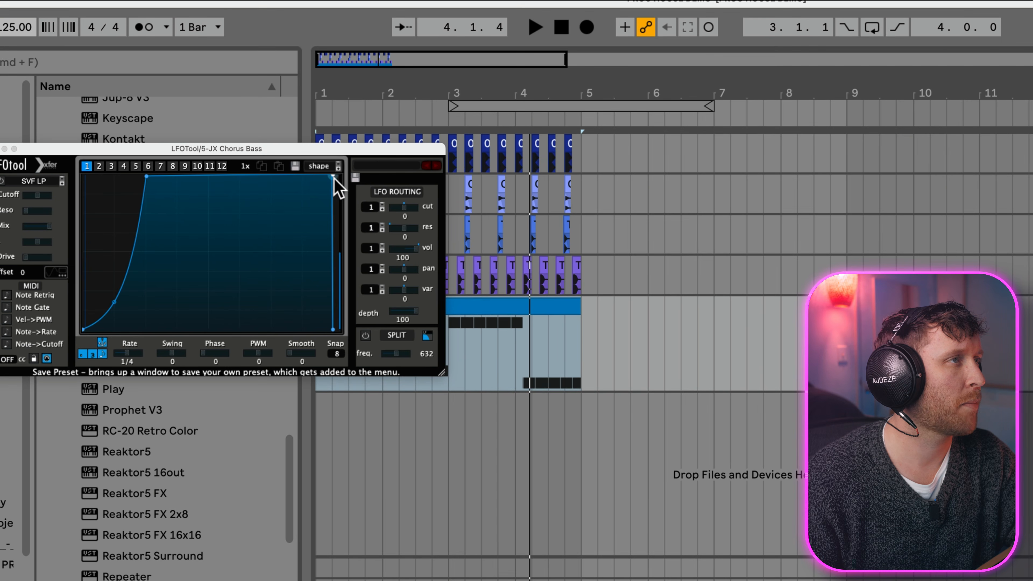
drag(334, 177, 329, 165)
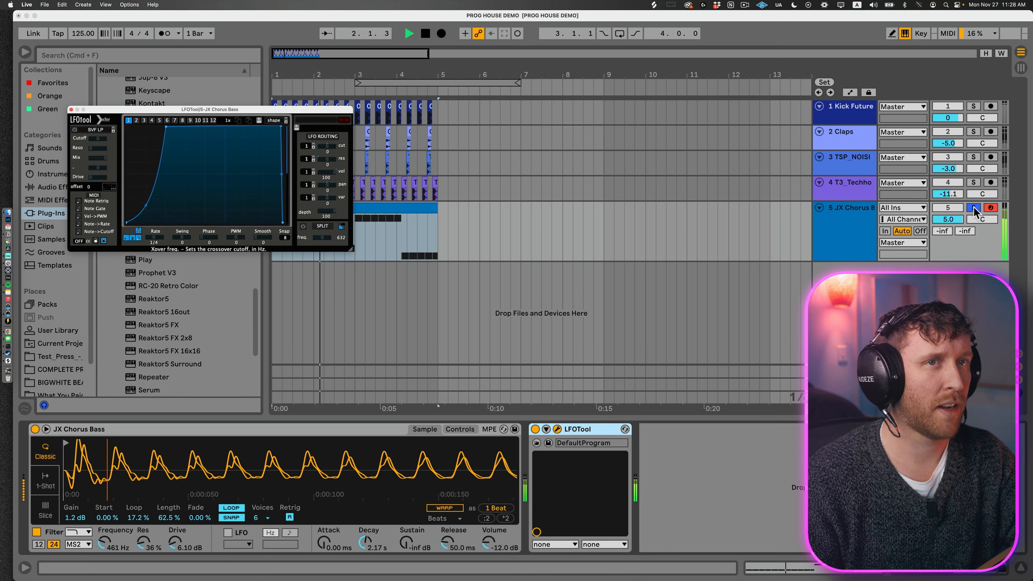
key(space)
click(977, 208)
key(space)
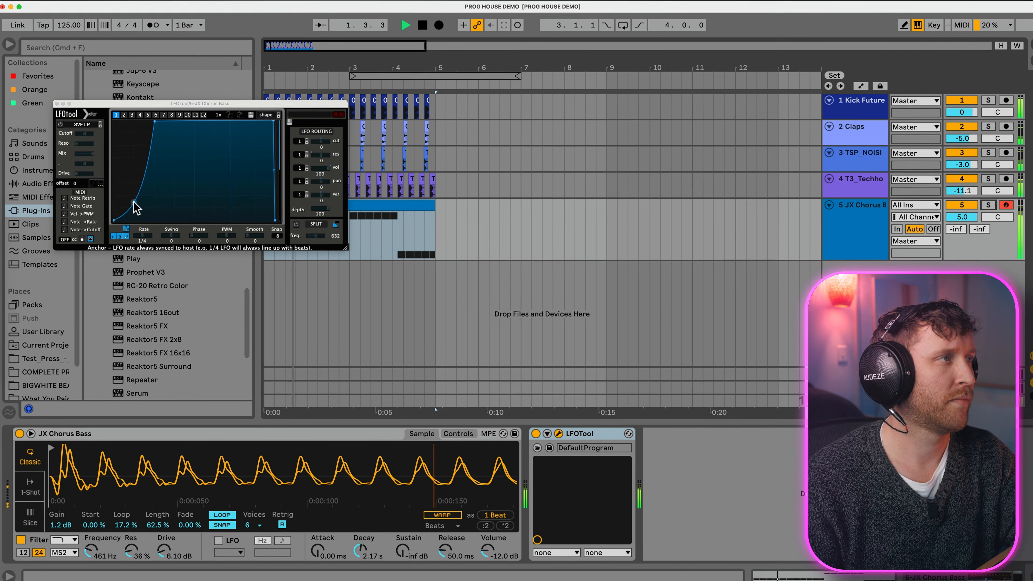
drag(126, 211, 127, 206)
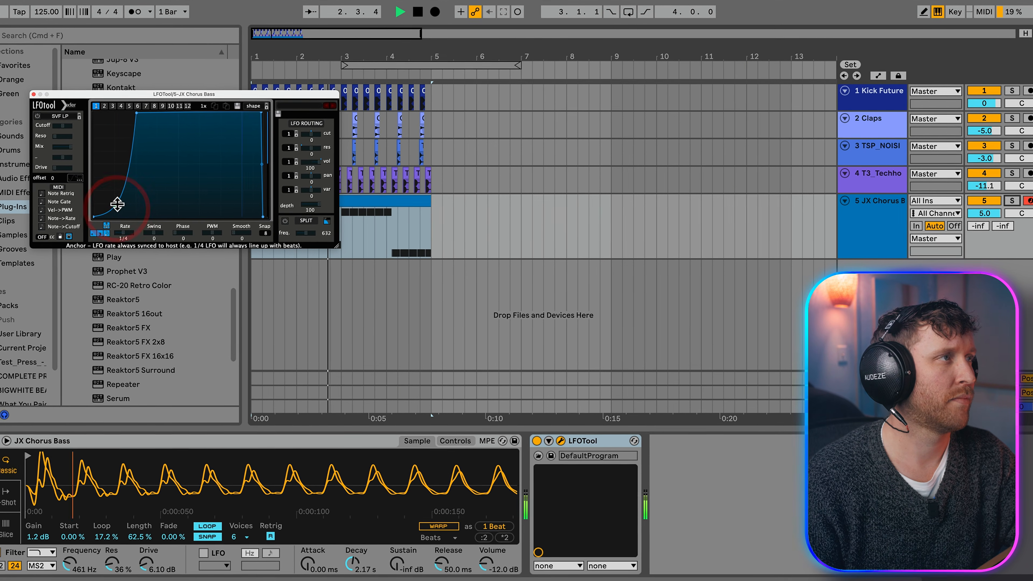
click(23, 90)
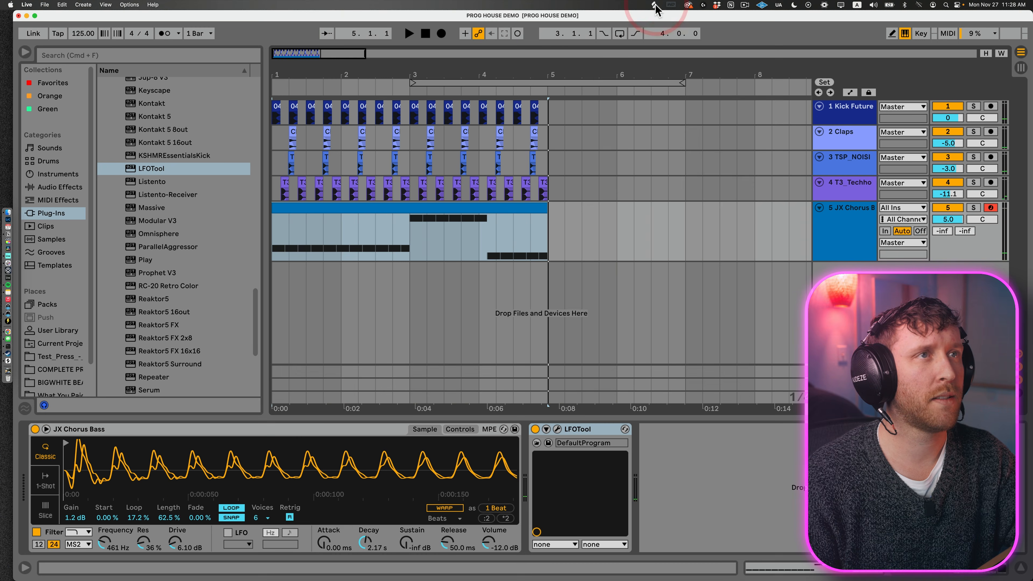
Step: Switch to the Splice app and open its sample search
click(655, 6)
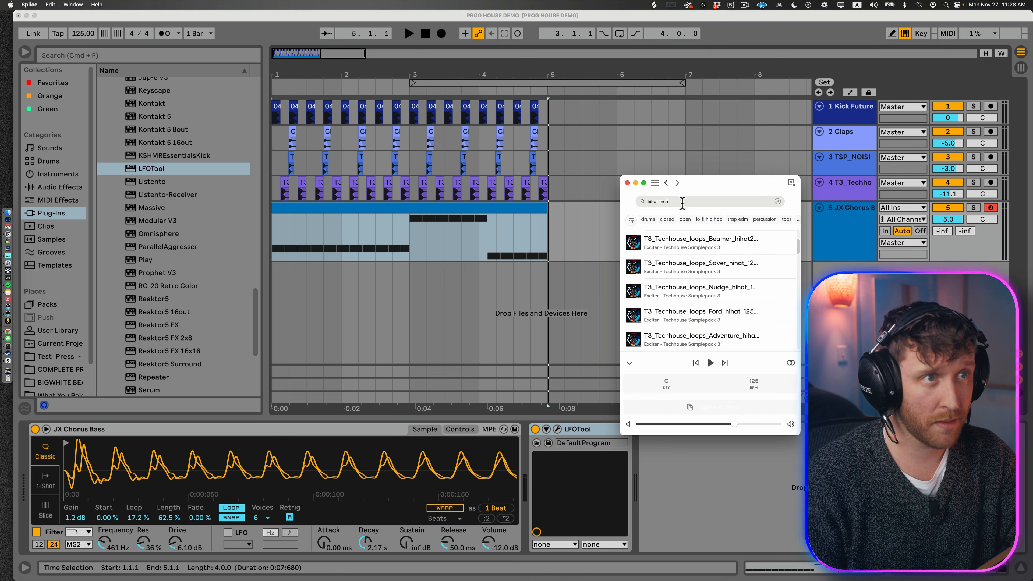
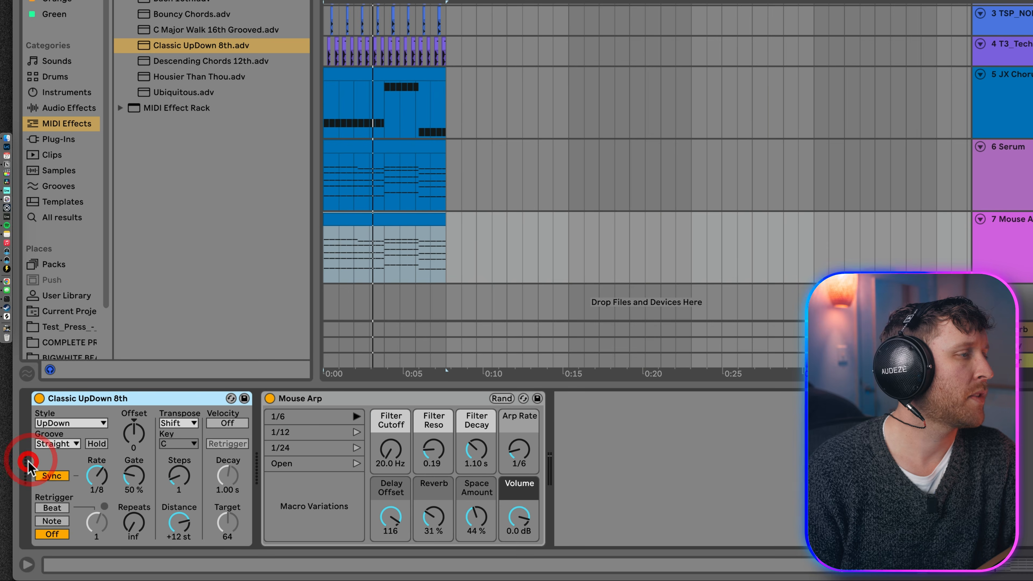
Step: Recall Mouse Arp's Open macro variation and set the arpeggiator's rate to 1/16 in playback
click(356, 463)
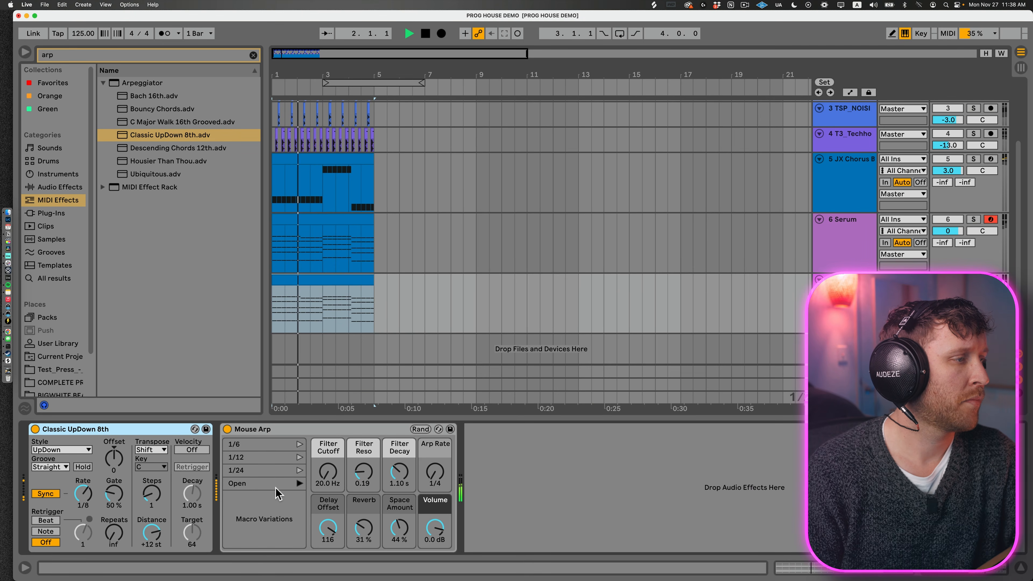
drag(83, 494, 83, 498)
key(space)
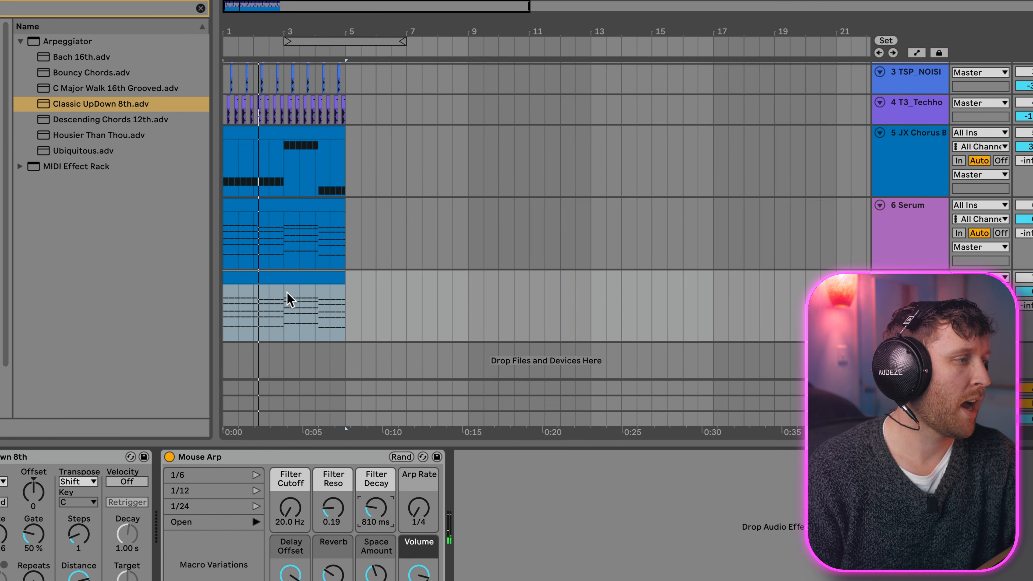
Step: Open the Mouse Arp clip and transpose all its notes up one octave
scroll(333, 385, up, 3)
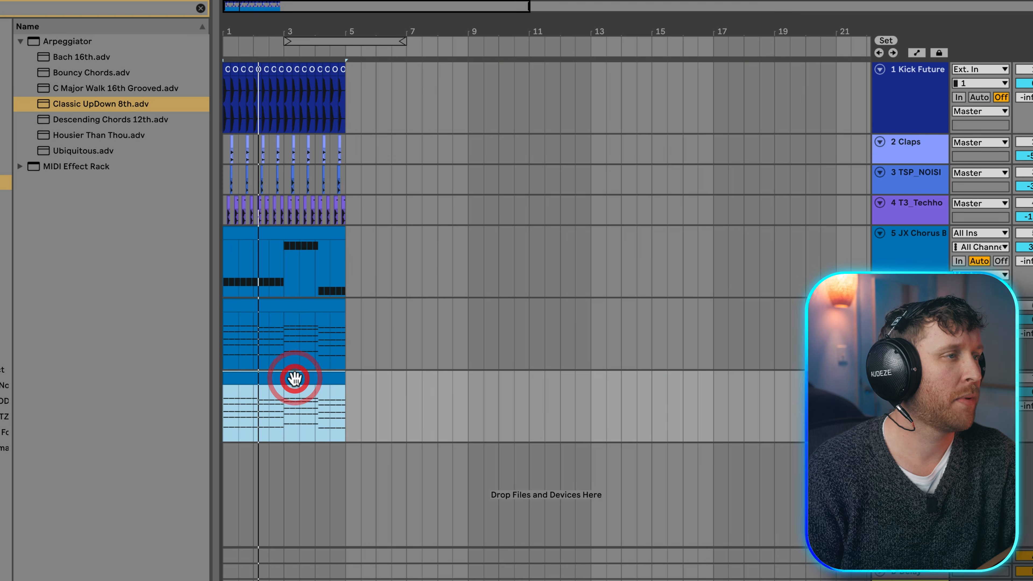
double_click(295, 379)
drag(455, 434, 454, 296)
click(487, 375)
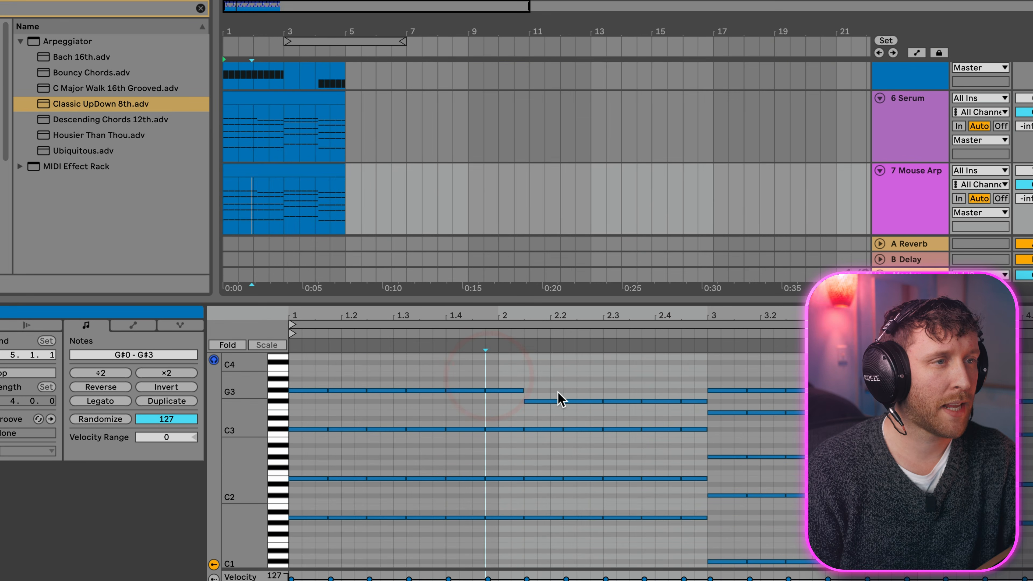
click(572, 374)
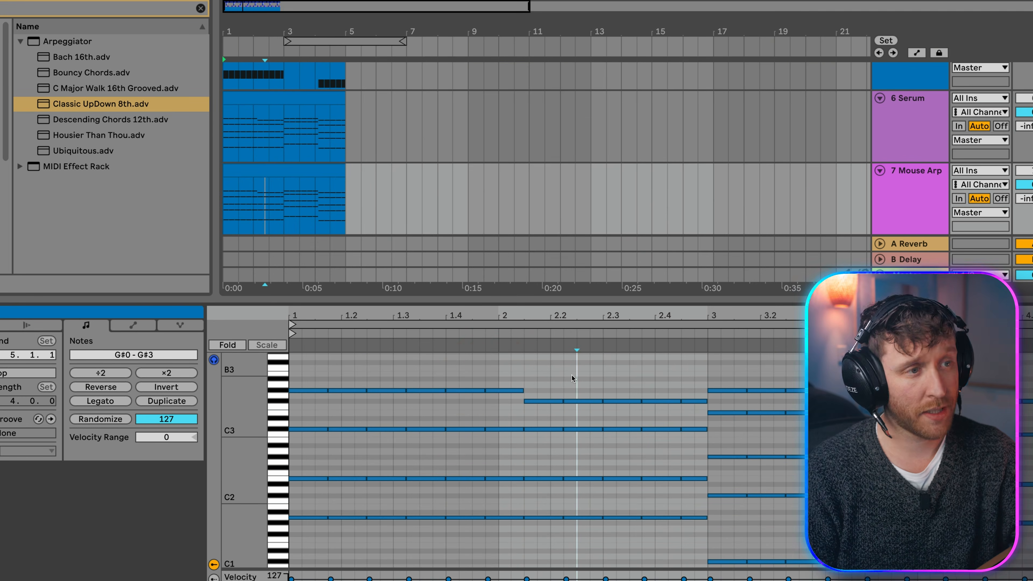
key(ctrl+a)
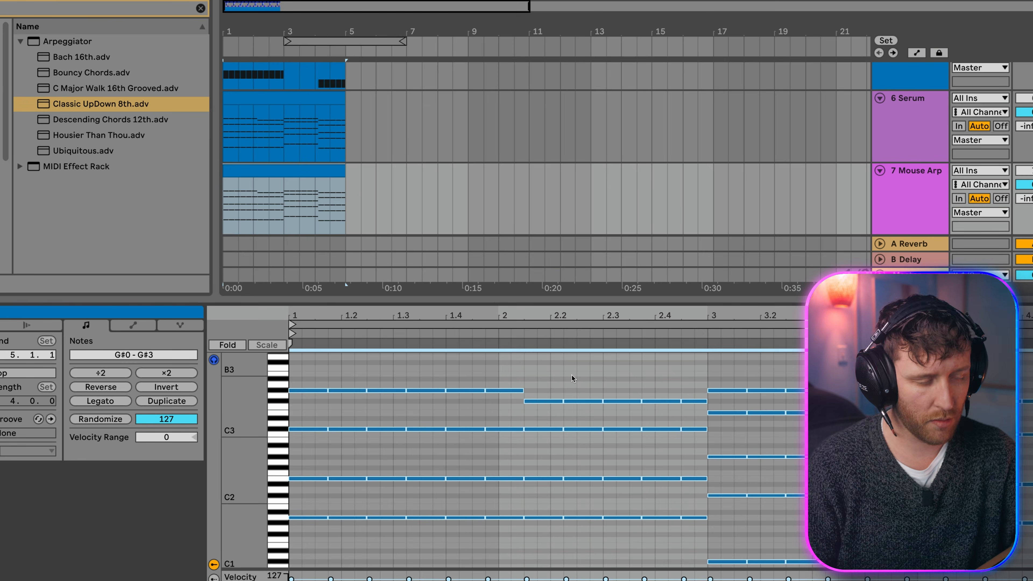
key(shift+Up)
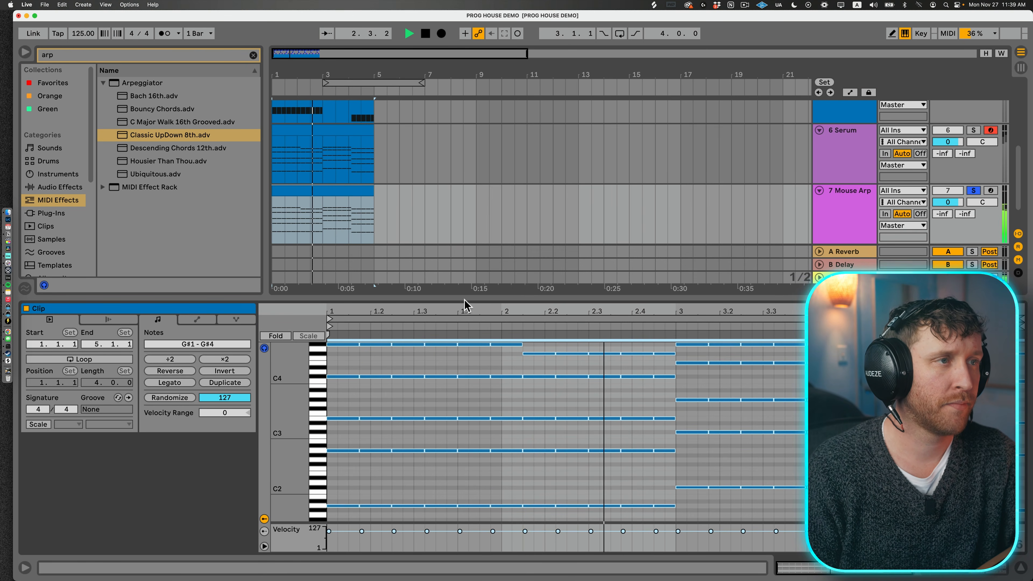
Step: Enlarge the note editor and raise the clip's lower notes, G#1 to E3, by one octave
drag(466, 296, 466, 142)
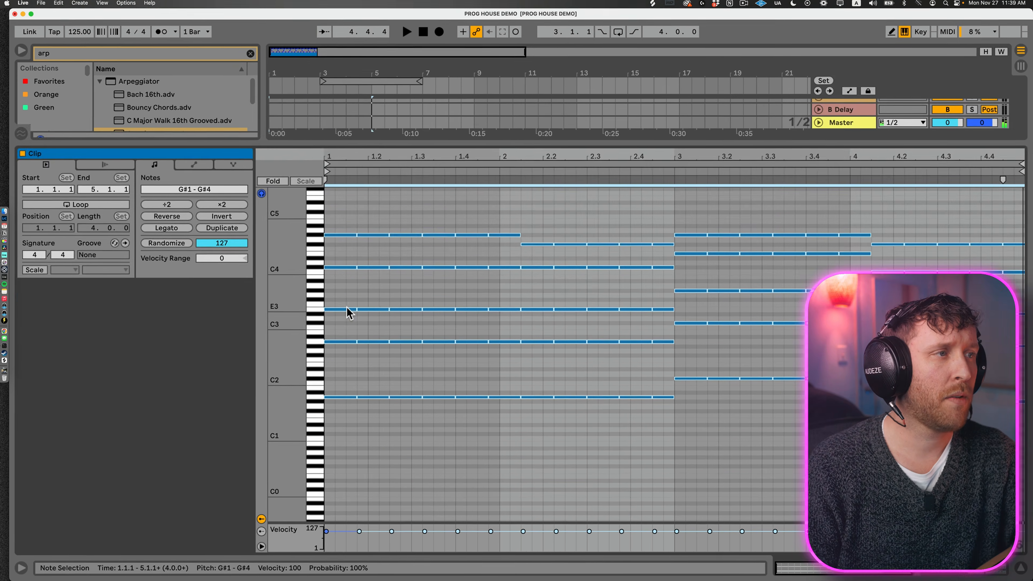
drag(332, 301, 1023, 485)
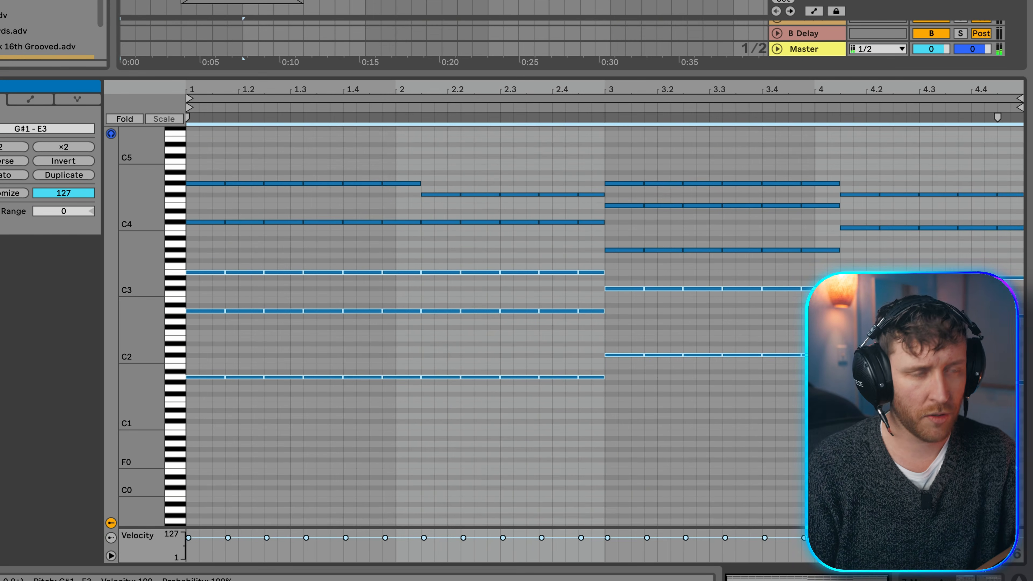
key(shift+Up)
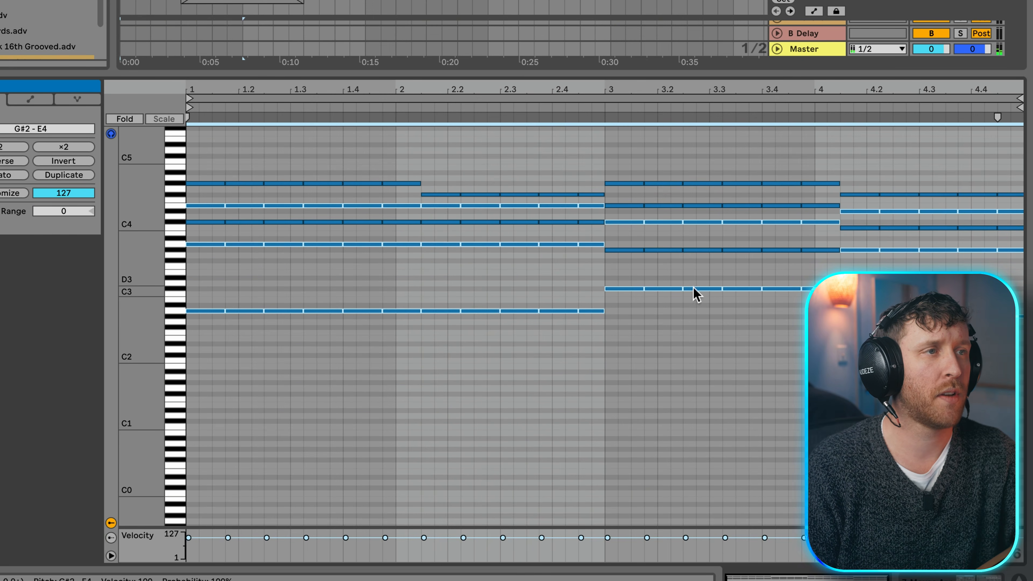
Step: Remove the highest and lowest notes from bars 1–2 of the arp and lower the E4 notes from 1.4.4 to bar 3 to D#4
scroll(622, 328, up, 3)
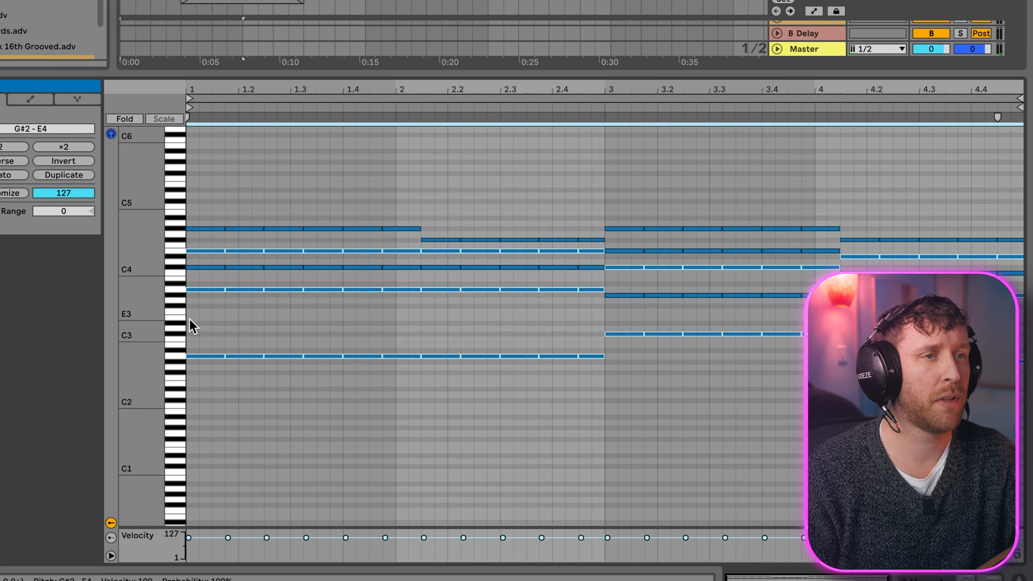
click(191, 318)
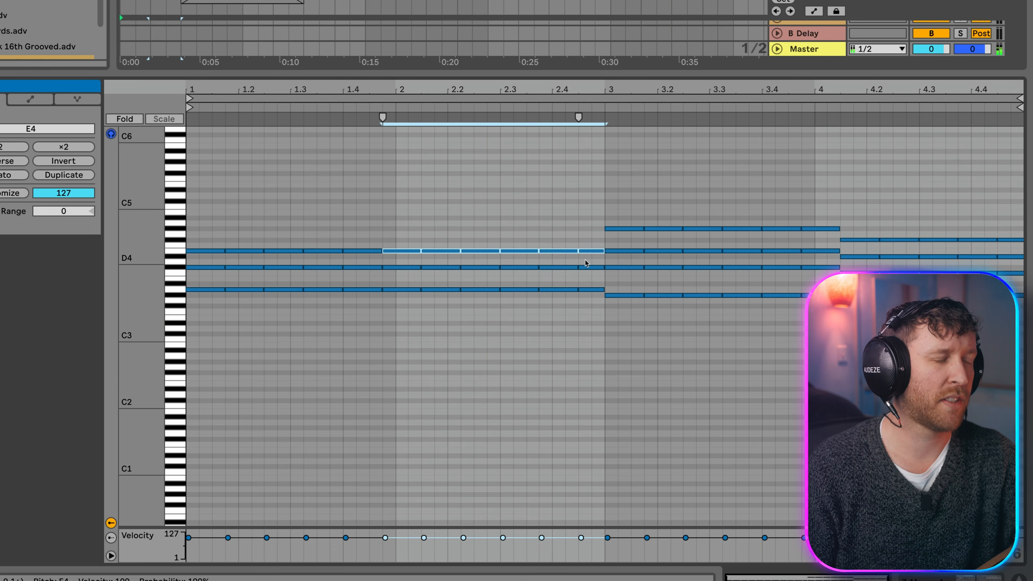
key(Down)
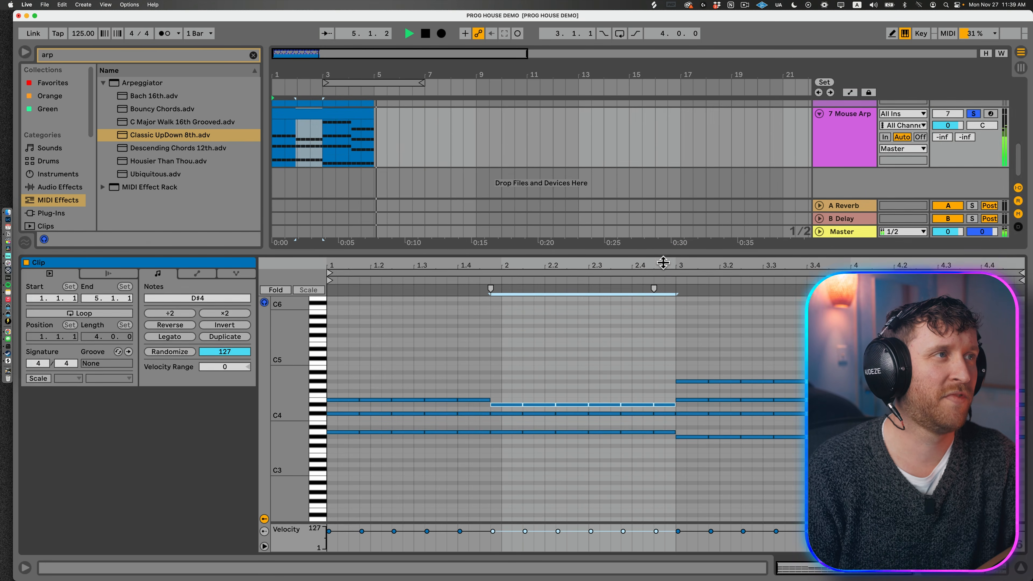
click(662, 263)
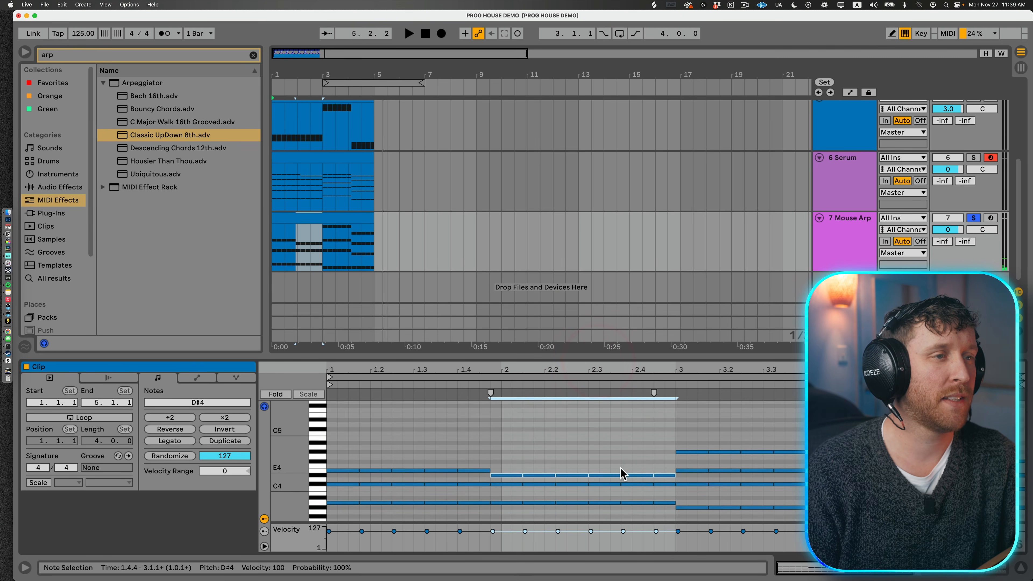
Step: Set Mouse Arp's Delay Offset to 106 and its Reverb to 0%, listening with the Serum track also soloed
scroll(622, 472, down, 2)
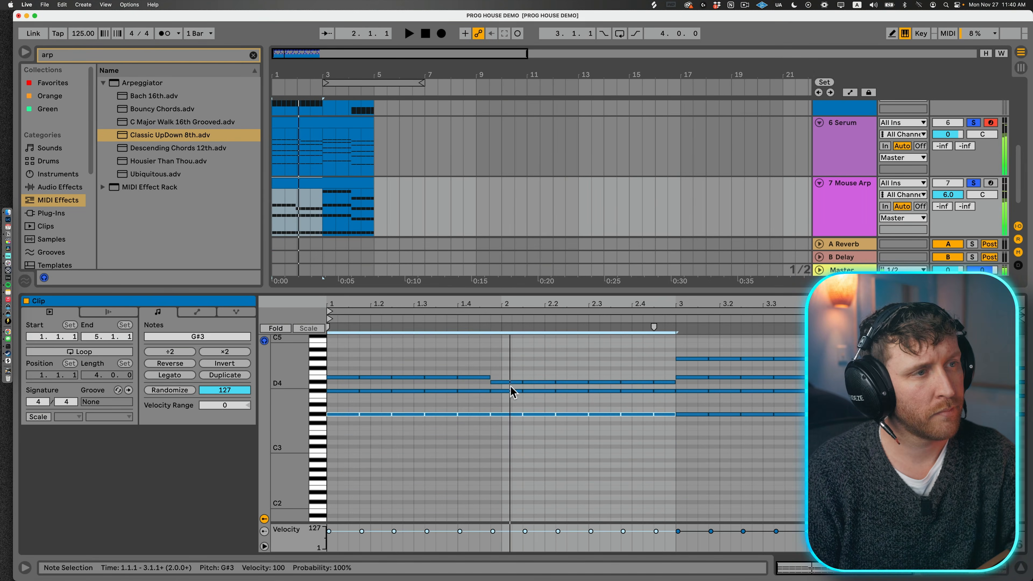
drag(662, 401, 662, 409)
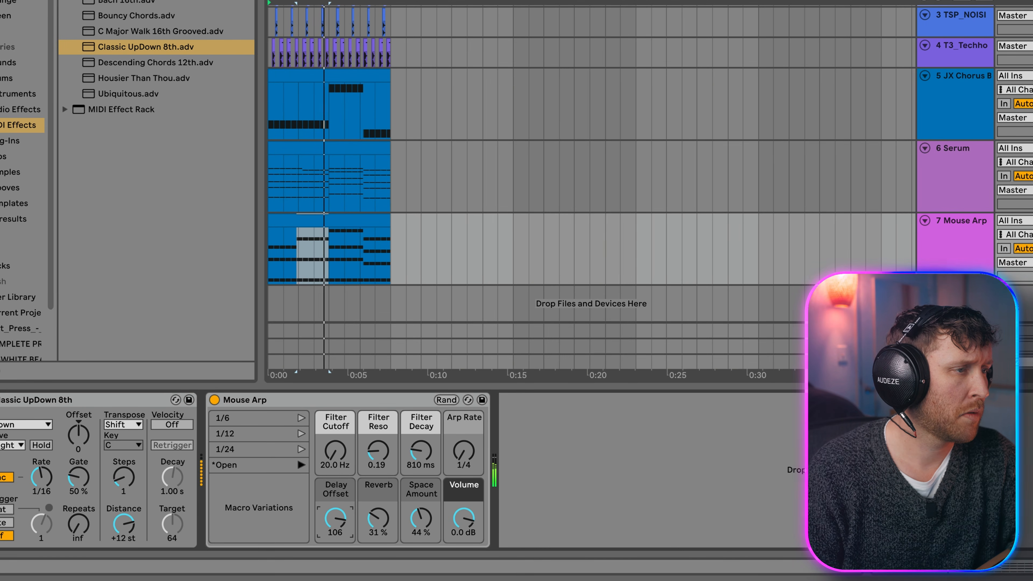
double_click(375, 515)
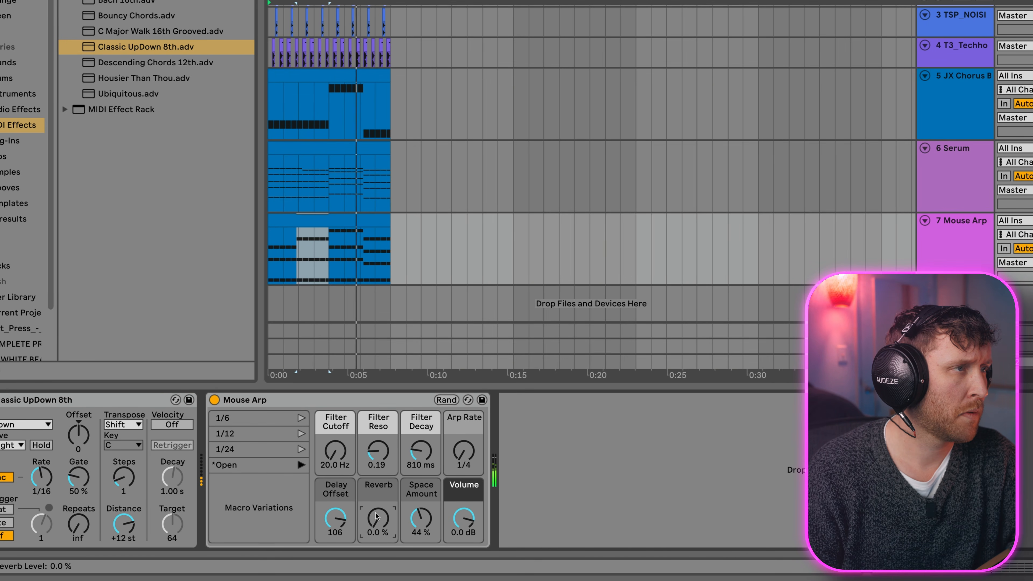
click(364, 214)
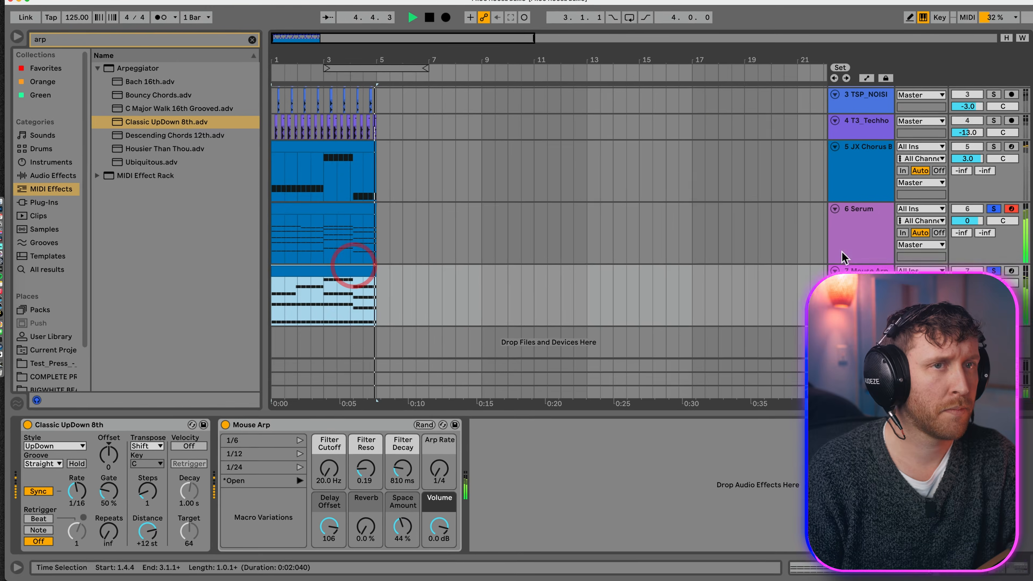
key(space)
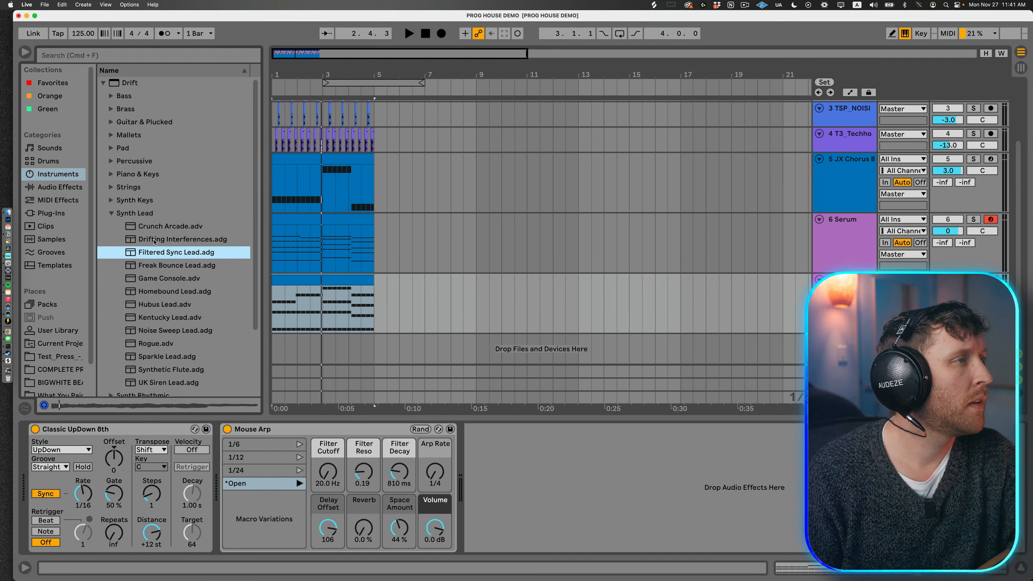
Step: Try Drift's Drifting Interferences synth lead, then replace the arp track's instrument with the Synthetic Flute preset
double_click(183, 239)
double_click(171, 369)
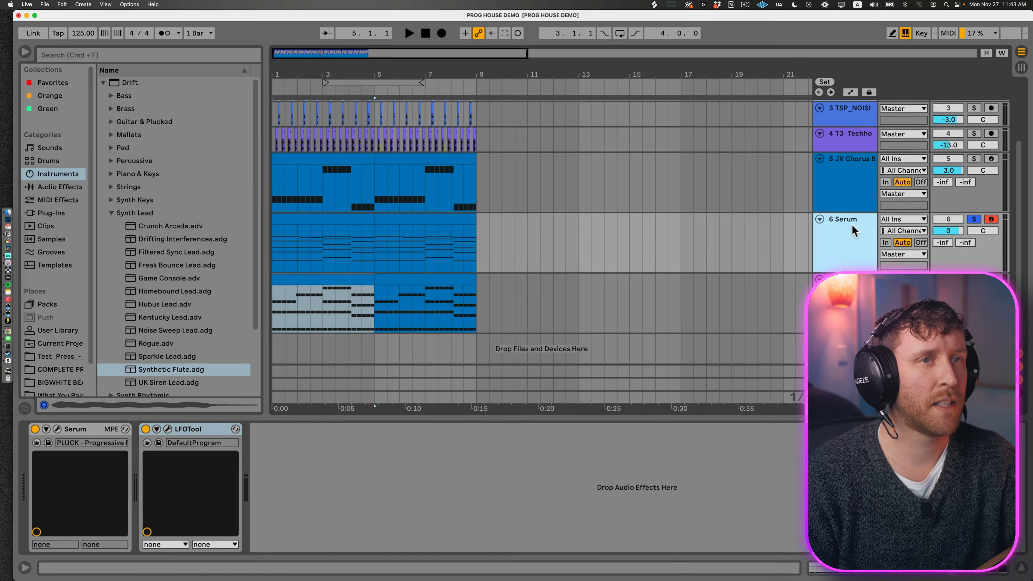
Step: Copy LFOTool from the Serum track to the end of the Synthetic Flute track's device chain
click(860, 219)
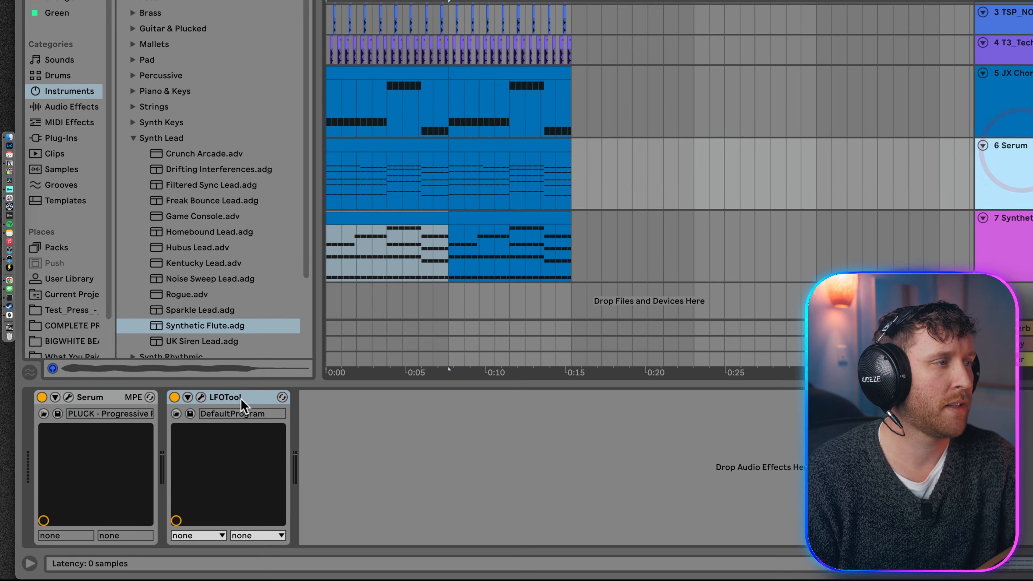
click(220, 431)
key(super+c)
click(1013, 218)
click(1010, 426)
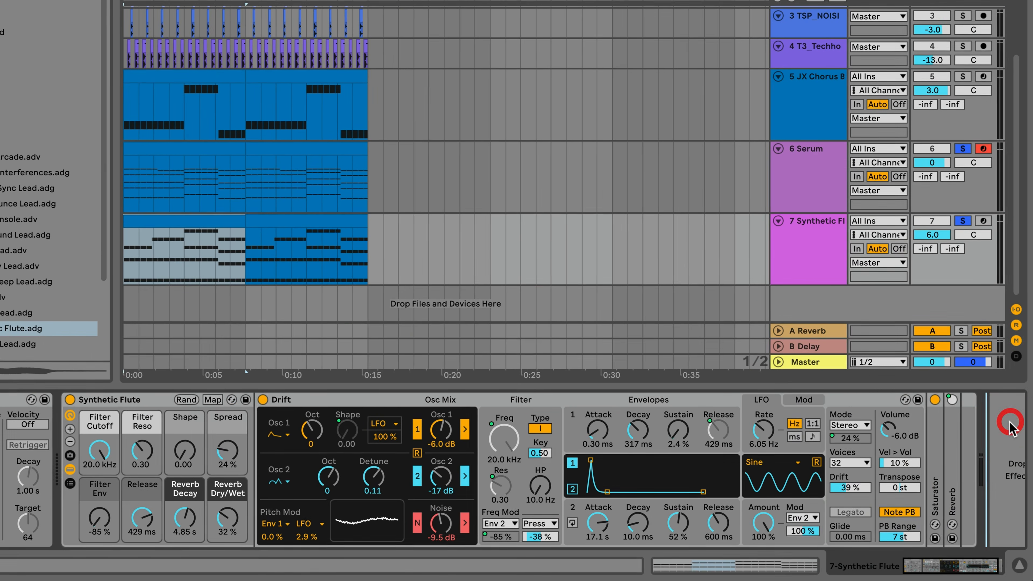
key(super+v)
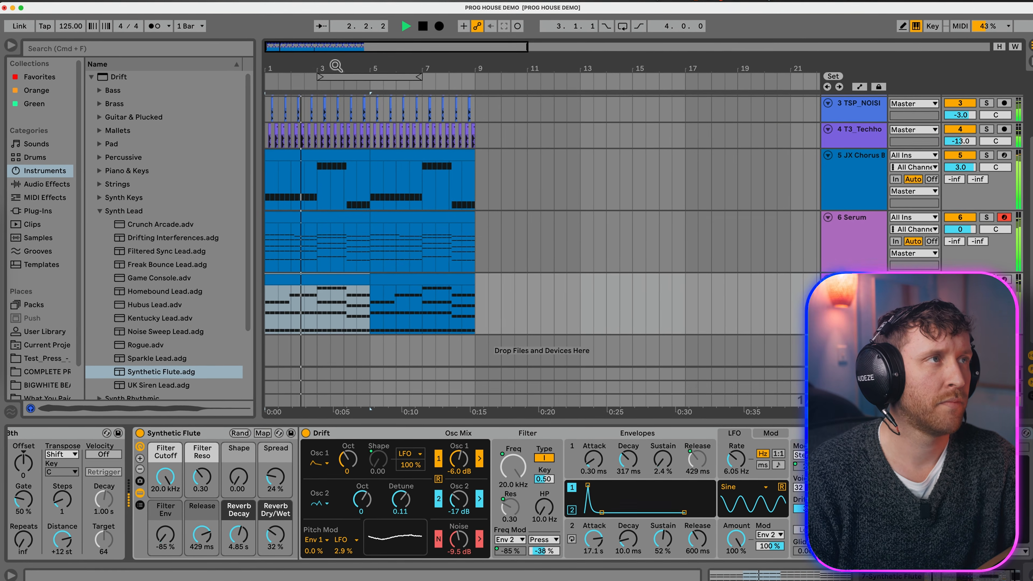
drag(337, 65, 321, 62)
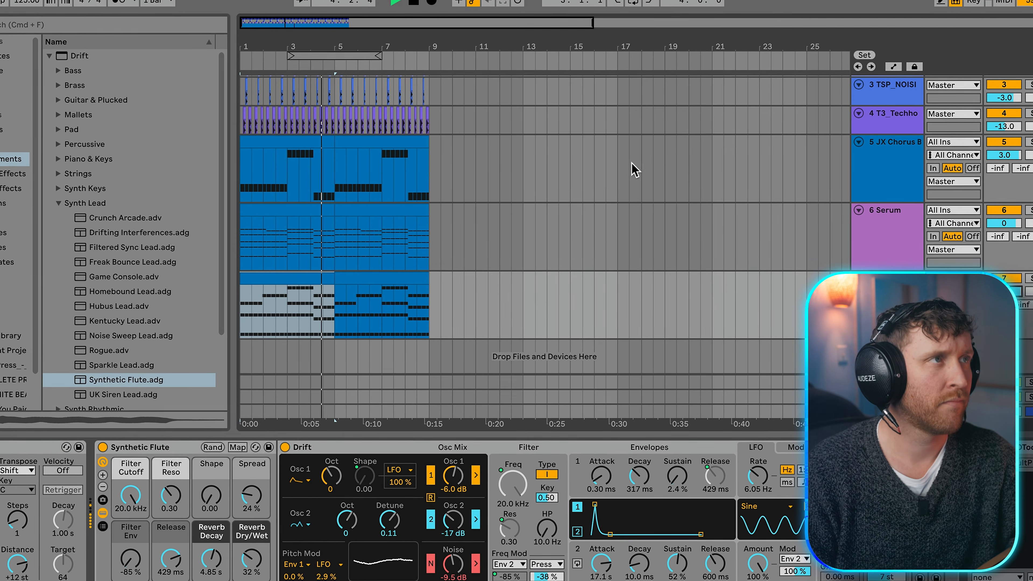
drag(252, 43, 248, 39)
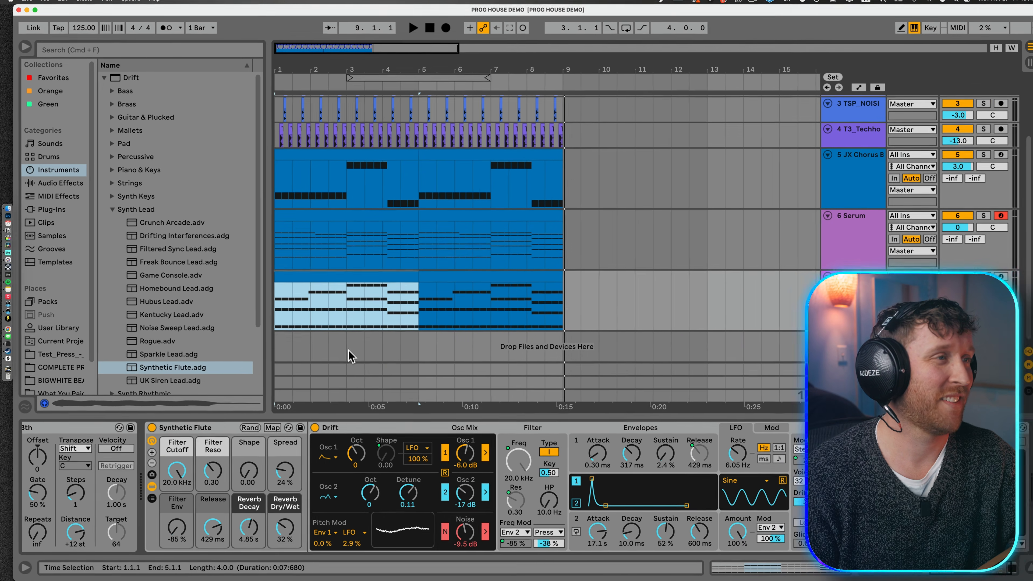
click(123, 436)
click(124, 436)
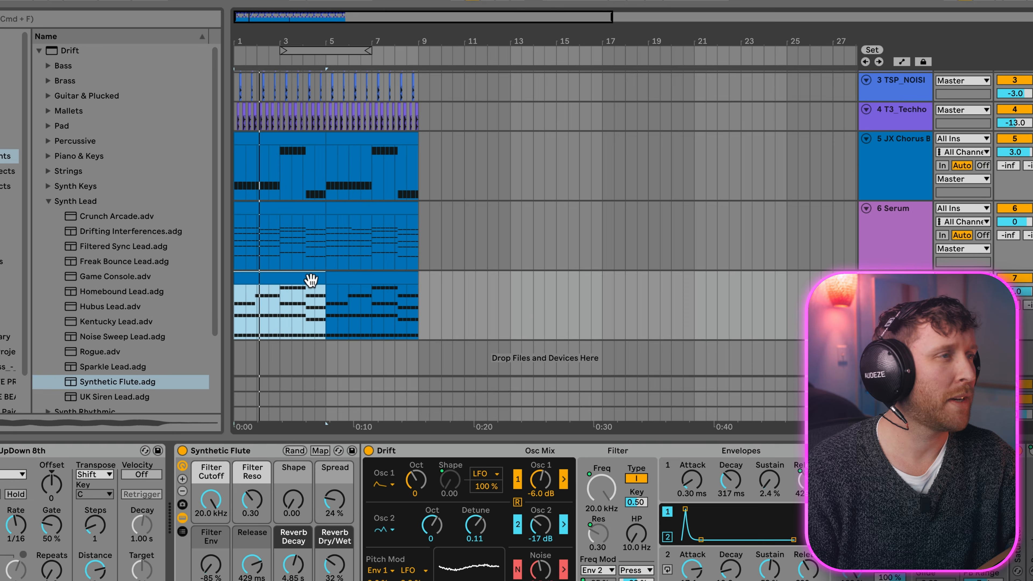
Step: Duplicate the entire eight-bar arrangement to start again at bar 9 and clear the drum clips from the first eight bars
click(349, 272)
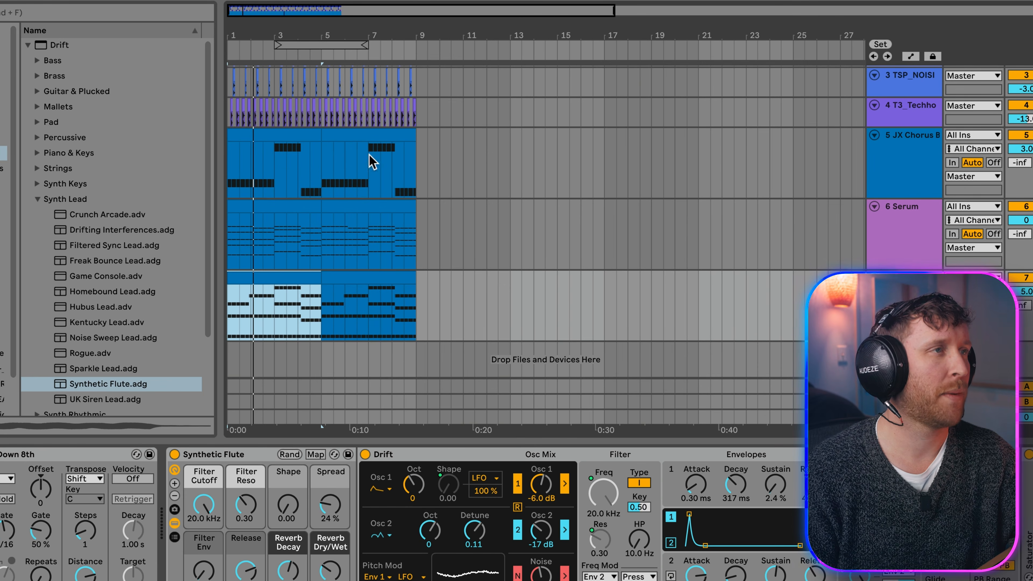
key(super+a)
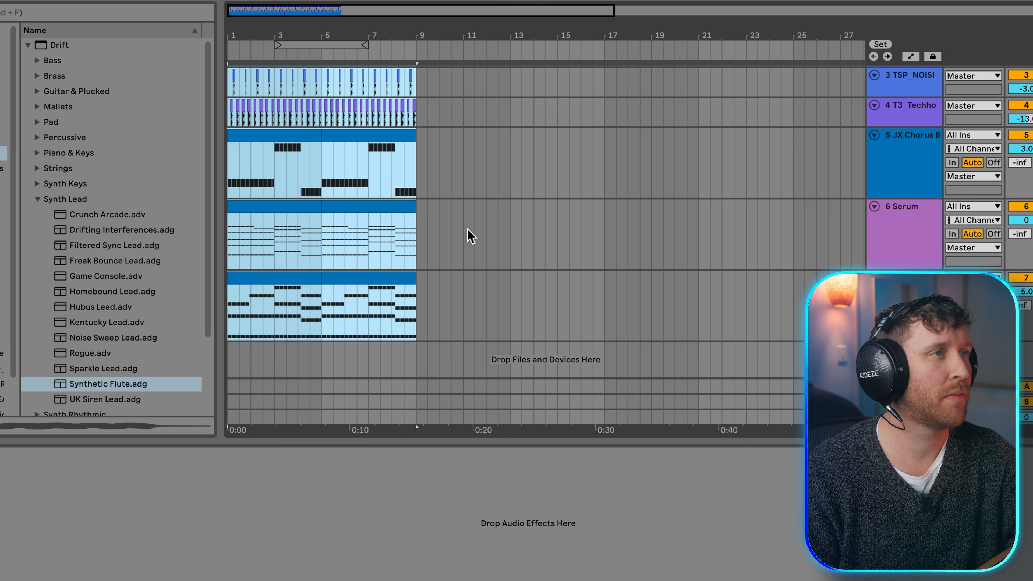
key(super+d)
drag(414, 114, 123, 212)
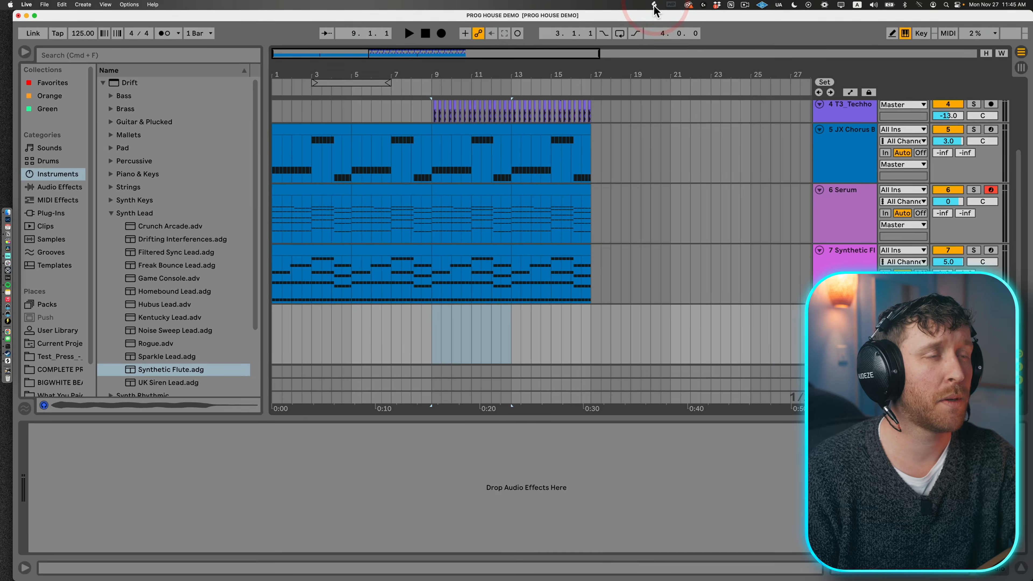
Step: Search Splice for "sweep" and place KSHMR_Long_Sweep_05.wav on a new audio track at bar 1 in Ableton Live
click(654, 5)
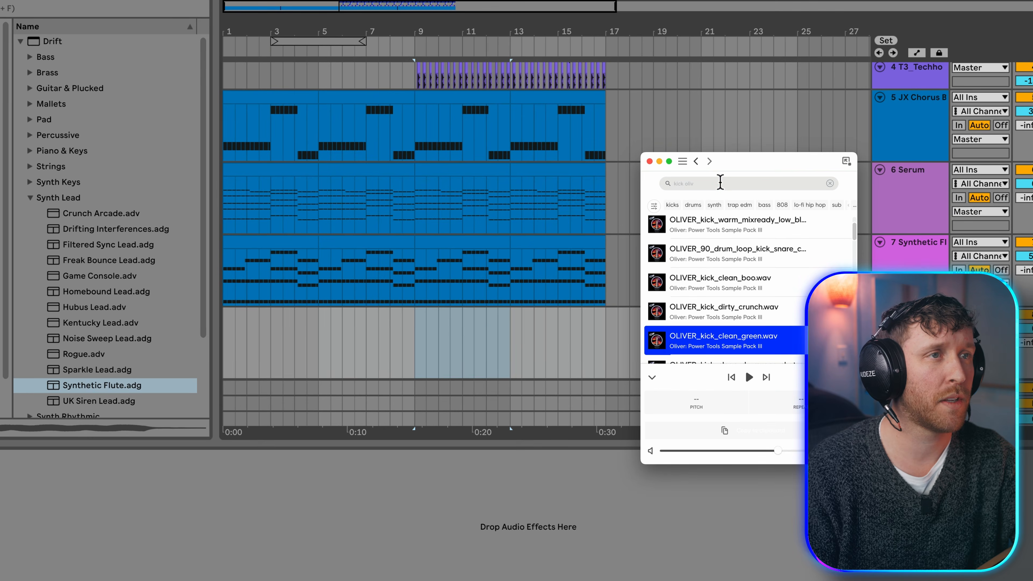
click(686, 201)
text(sweep)
drag(738, 272, 224, 307)
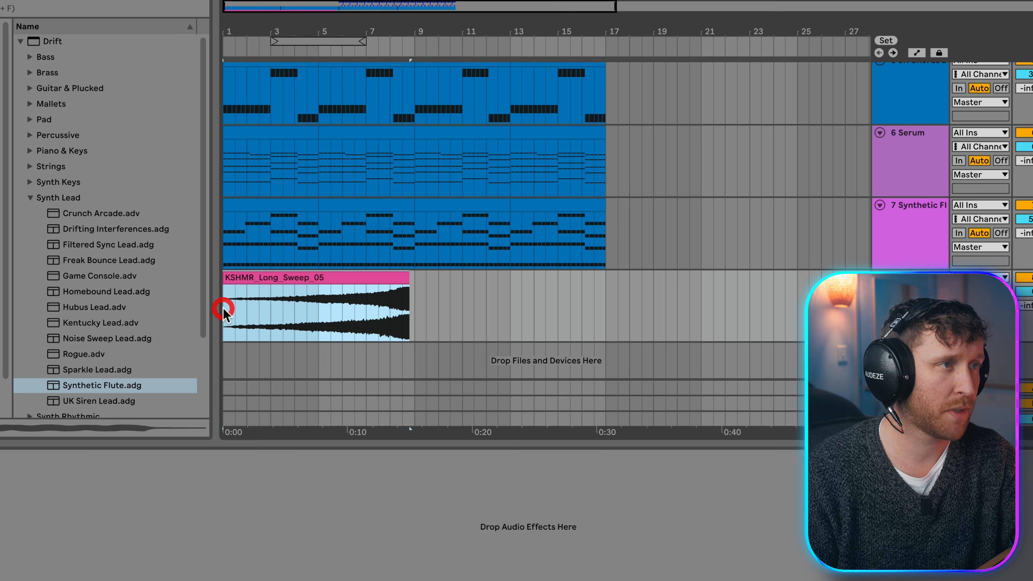
Step: Shift the long sweep so it ends at bar 9 and play the transition from bar 8
drag(505, 280, 536, 283)
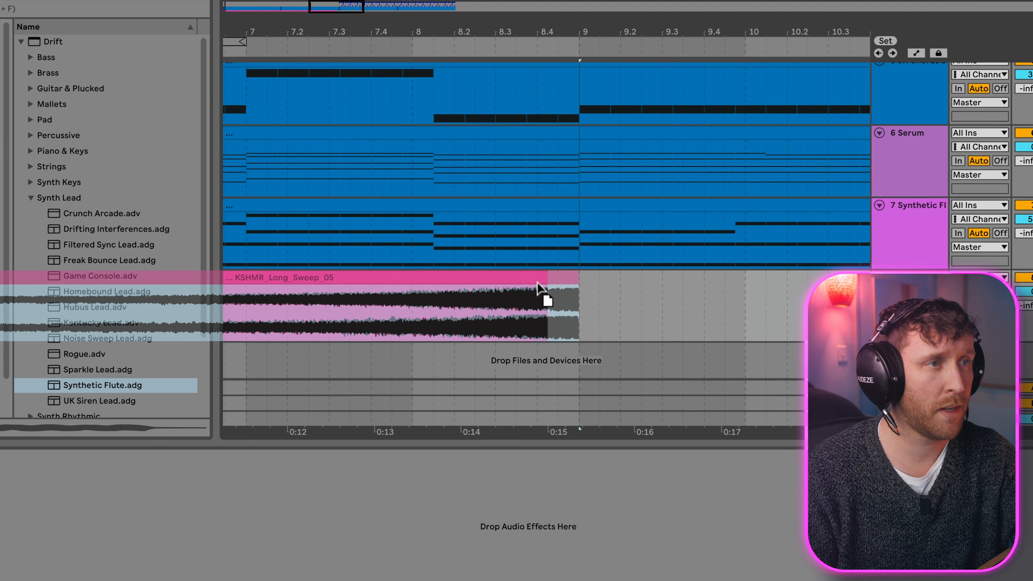
click(414, 314)
key(space)
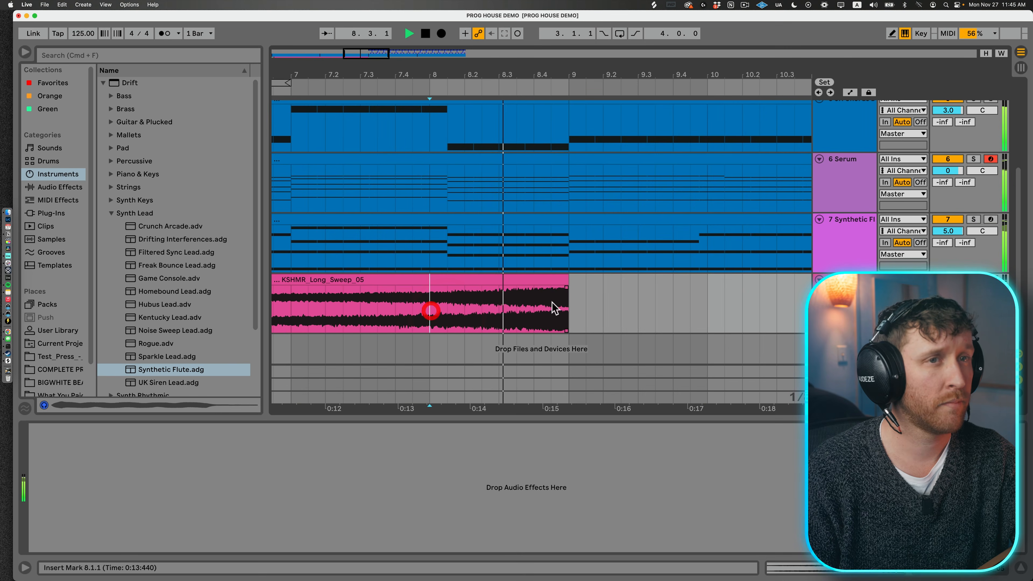
key(space)
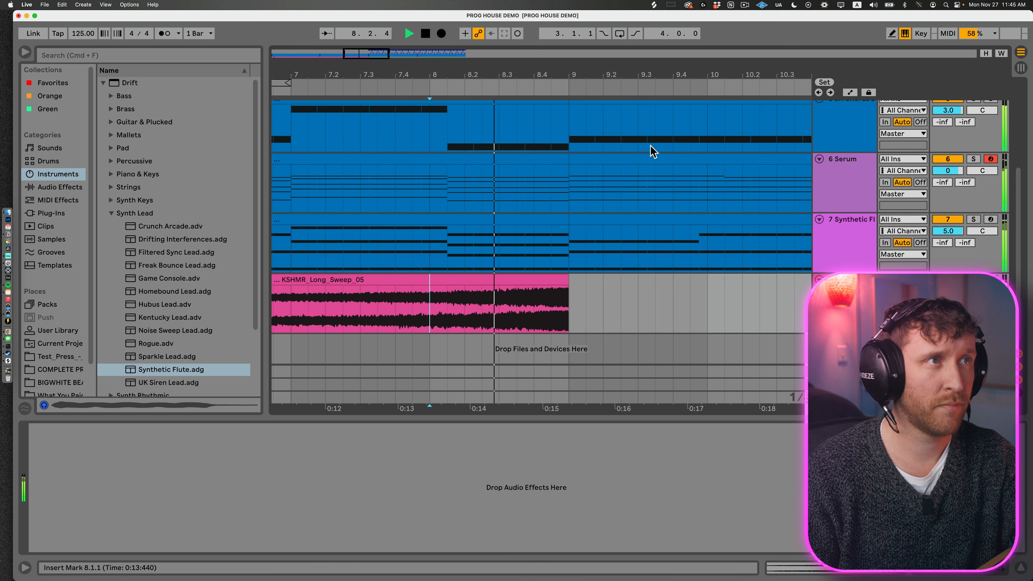
Step: Search Splice for "white noise" and place MdL_transition_effect_whitenoise.wav on a new track at bar 9 in Ableton Live
drag(367, 56, 367, 46)
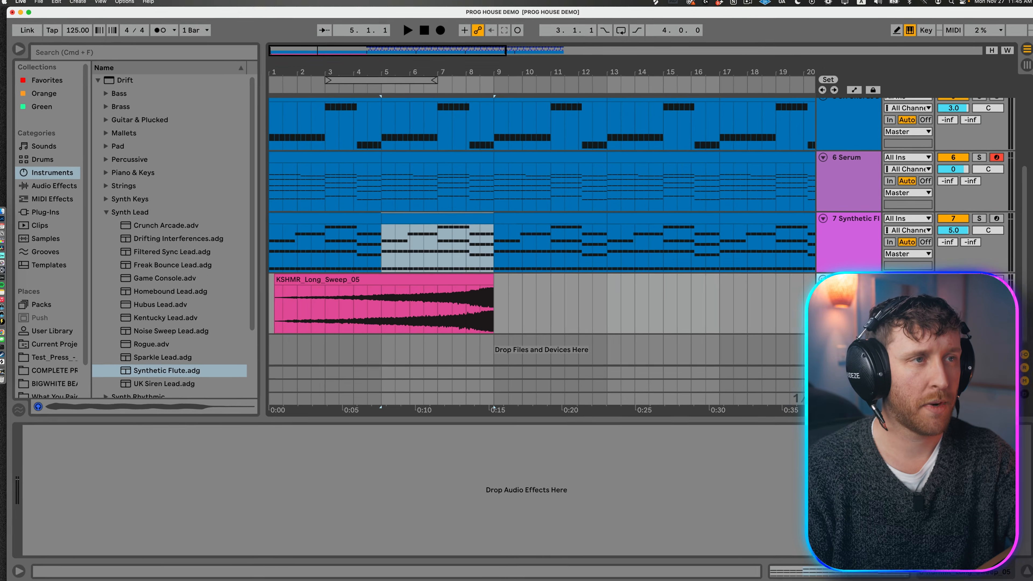
key(super+shift+t)
drag(468, 53, 468, 39)
key(super+Tab)
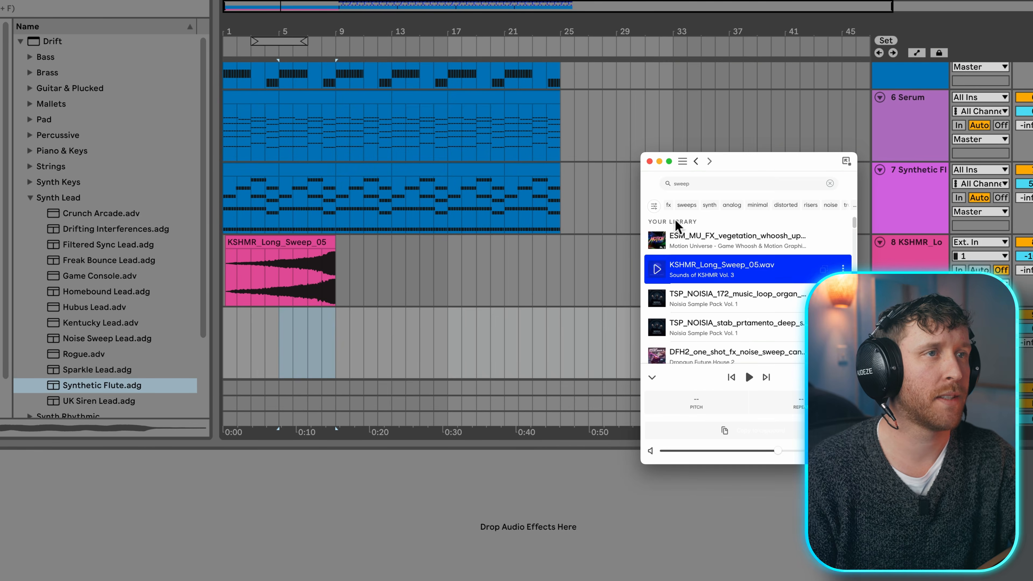
double_click(720, 183)
text(white noise)
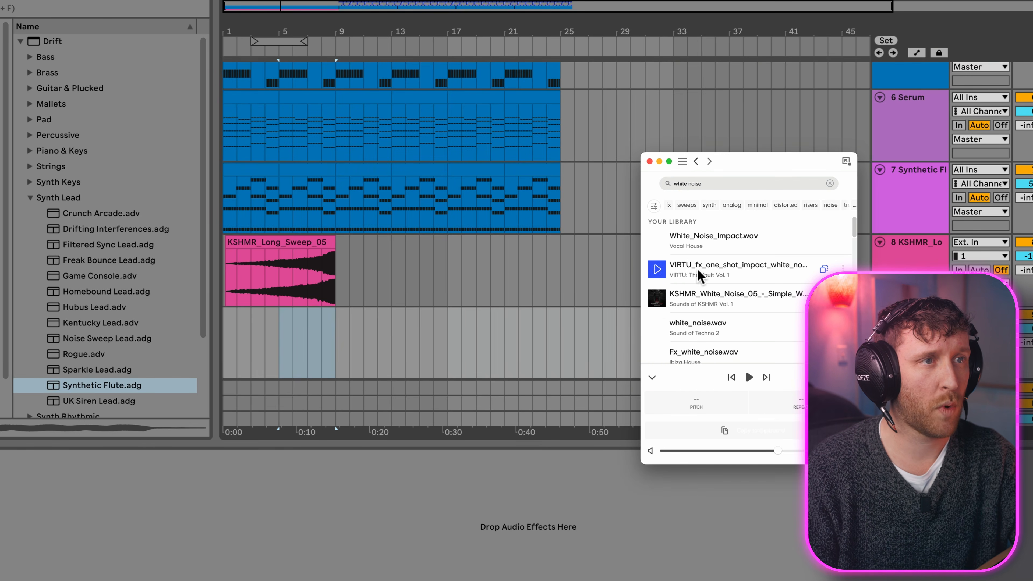
scroll(728, 310, down, 3)
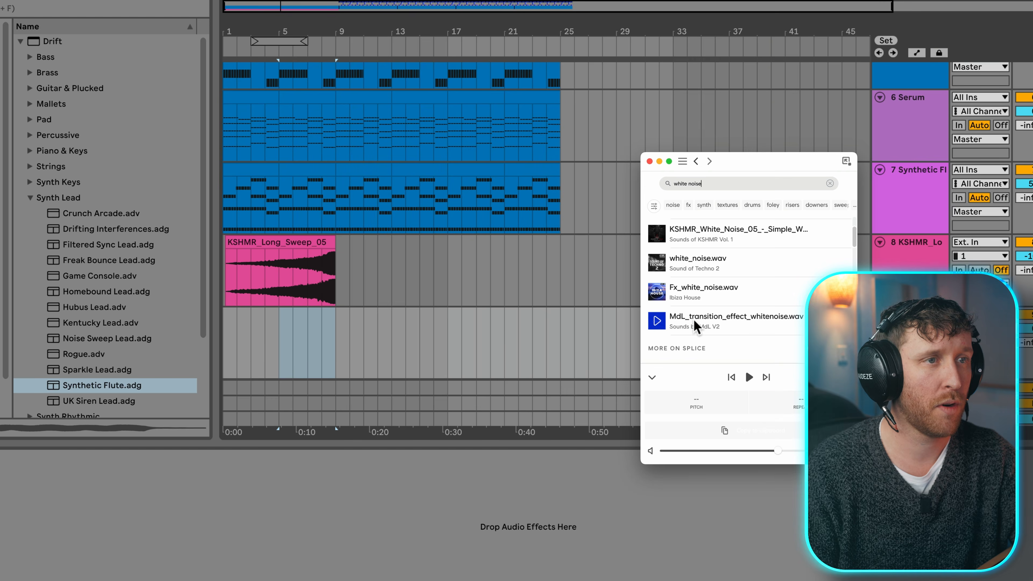
drag(723, 319, 337, 317)
Step: Play the transition from bar 8 to hear the long sweep lead into the white noise effect
click(333, 326)
click(325, 344)
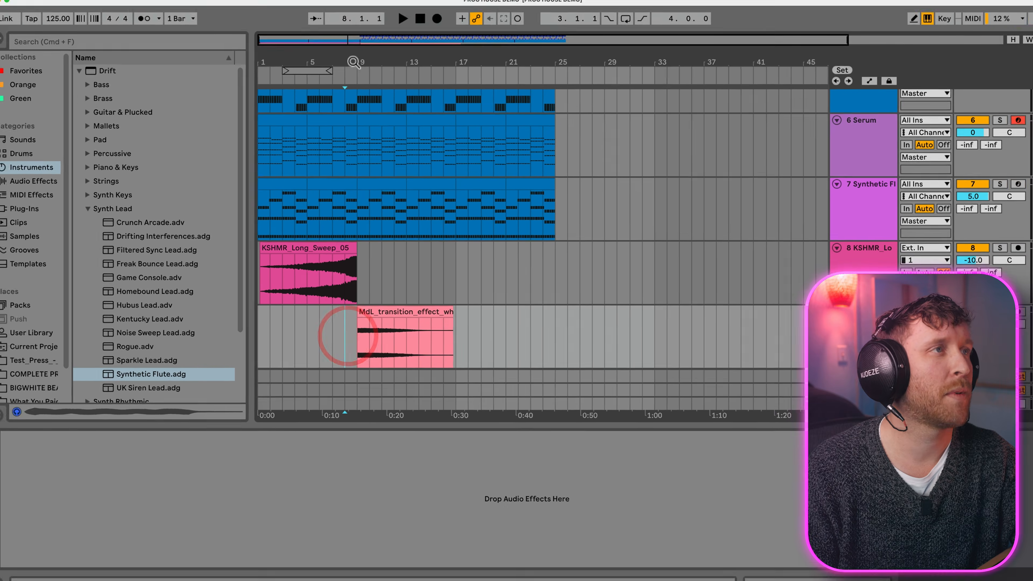
key(space)
drag(330, 31, 330, 66)
drag(361, 314, 370, 411)
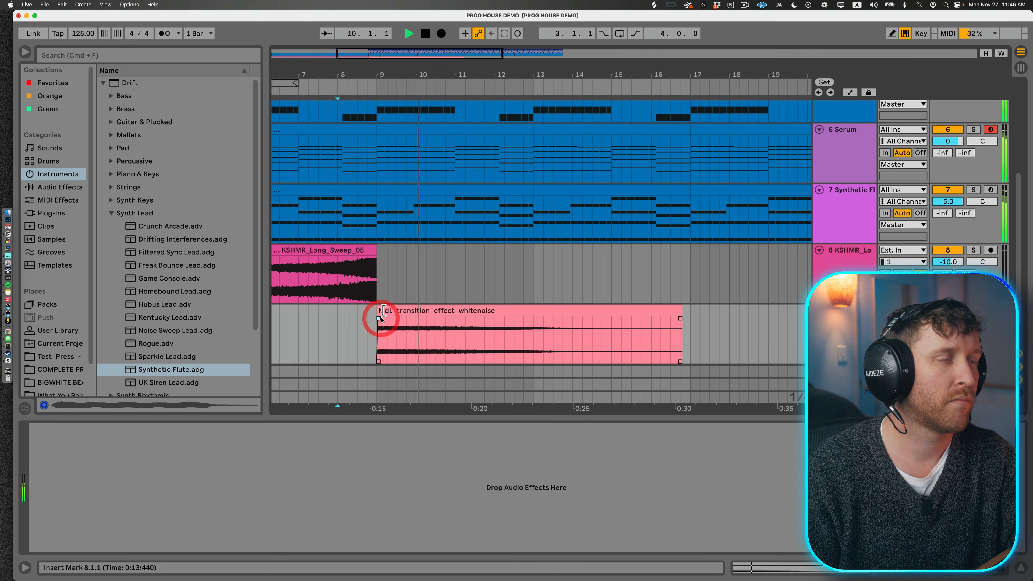
click(376, 260)
key(space)
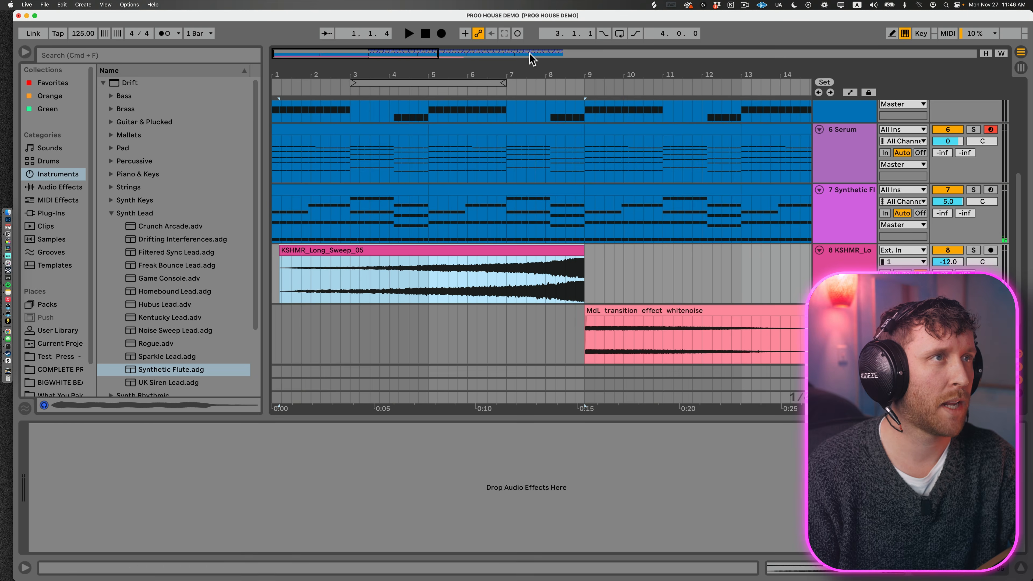
Step: Load FabFilter Pro-Q 3 on the white noise track and cut its low frequencies
drag(530, 72, 530, 44)
click(55, 214)
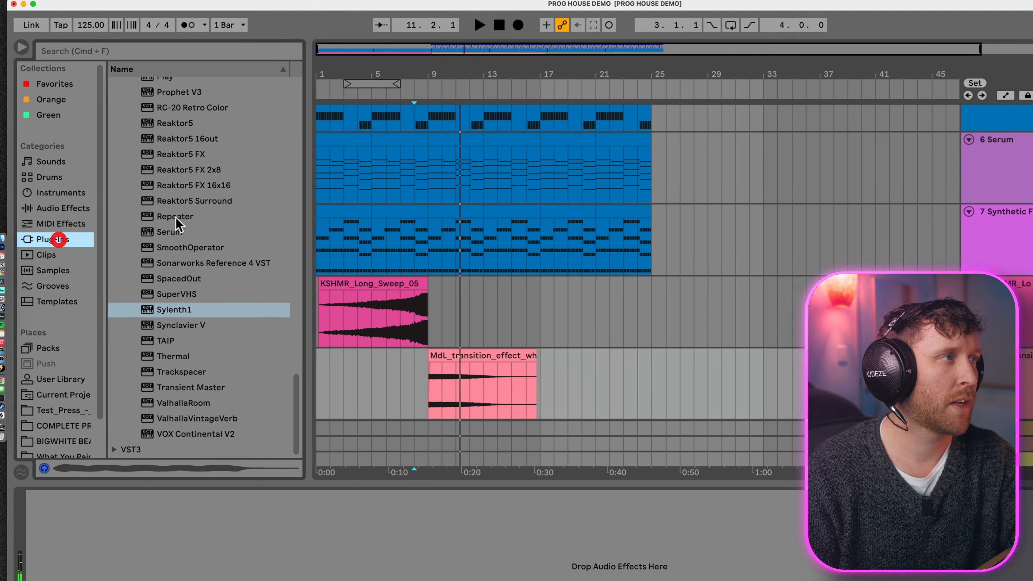
scroll(156, 196, up, 10)
scroll(179, 226, up, 5)
double_click(179, 240)
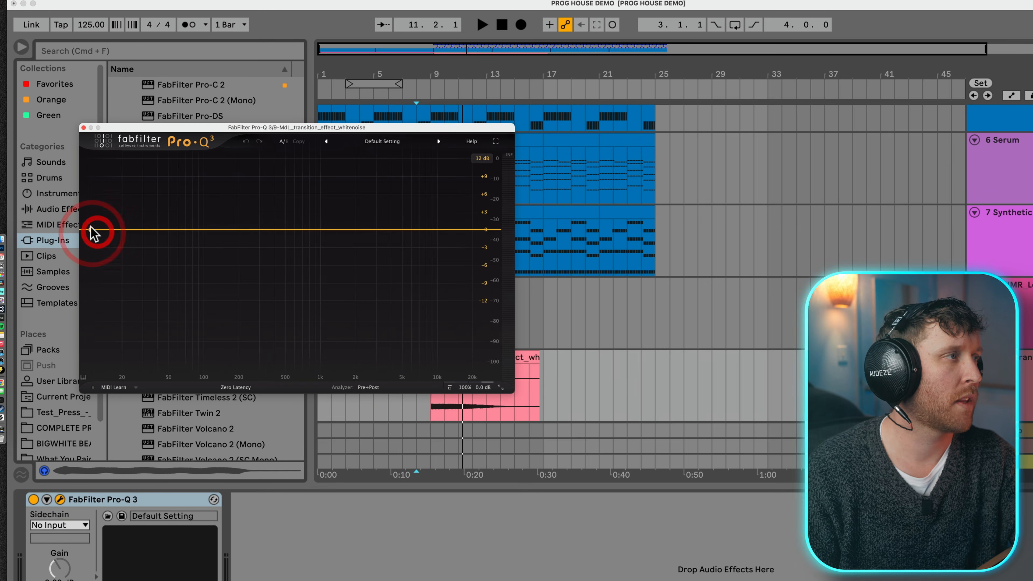
drag(92, 231, 330, 223)
Step: Copy LFOTool from the Synthetic Flute track to the white noise track after Pro-Q 3 and adjust its ducking curve
click(1001, 220)
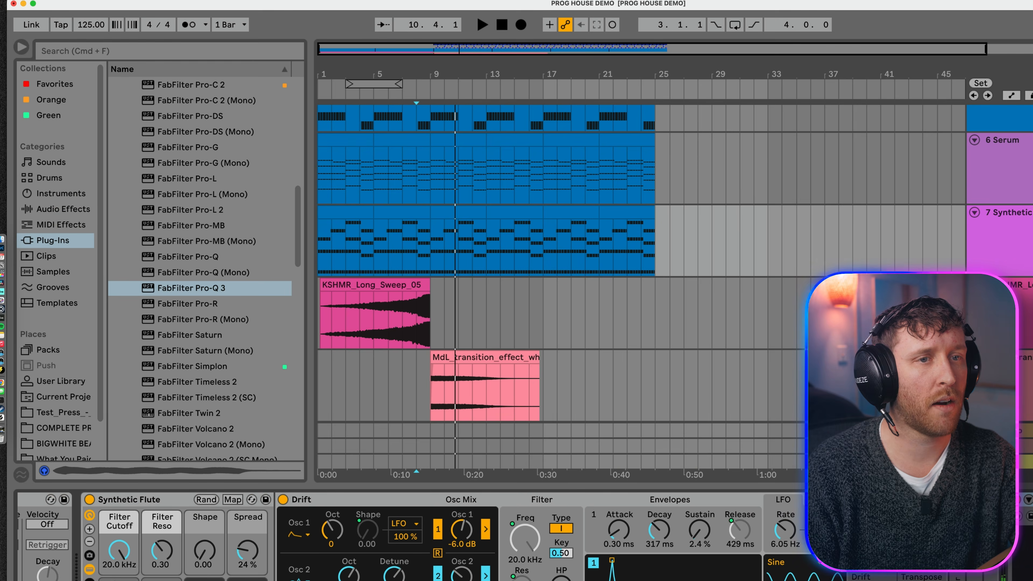
click(449, 392)
click(462, 357)
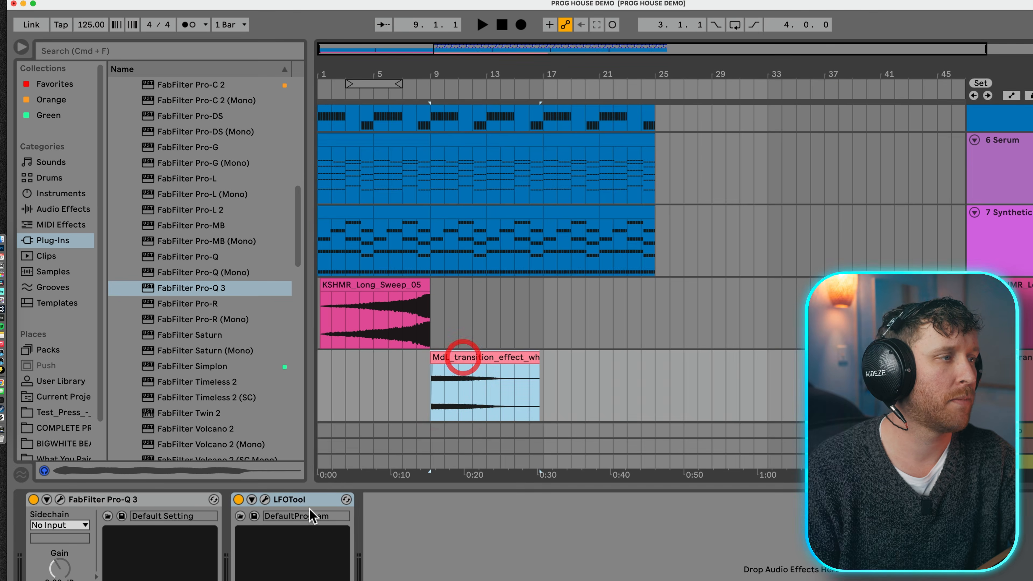
click(265, 499)
drag(146, 249, 139, 234)
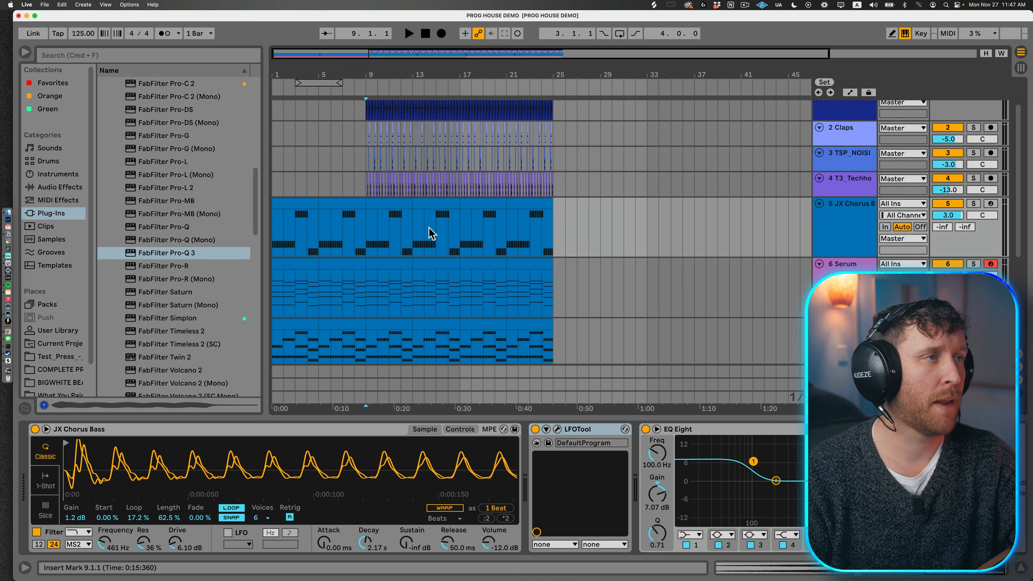
Step: Show the automation lanes and bring up LFOTool's Device On parameter on the JX Chorus Bass track
scroll(432, 234, down, 3)
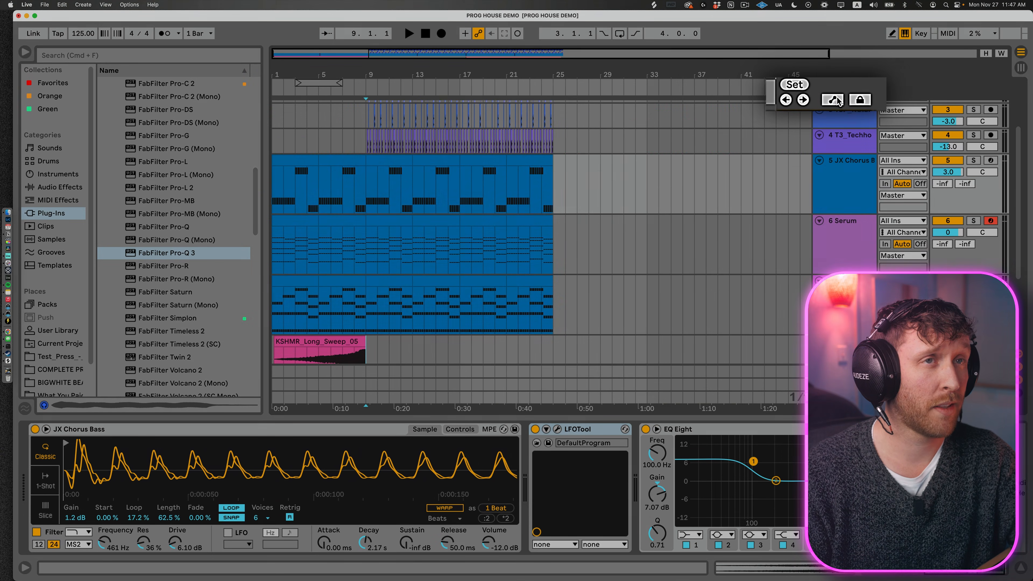
click(850, 93)
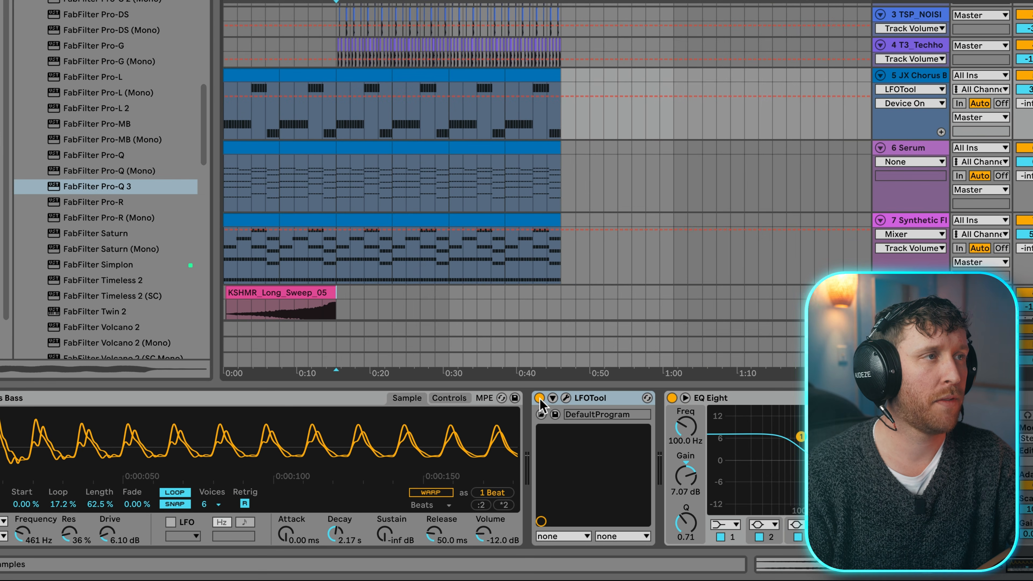
click(539, 397)
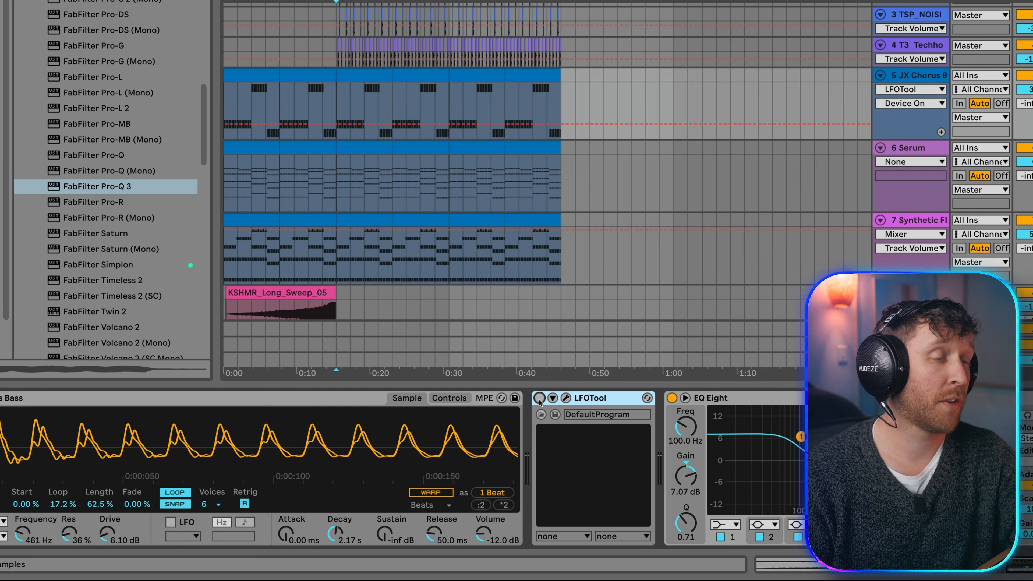
click(539, 400)
click(539, 400)
click(539, 400)
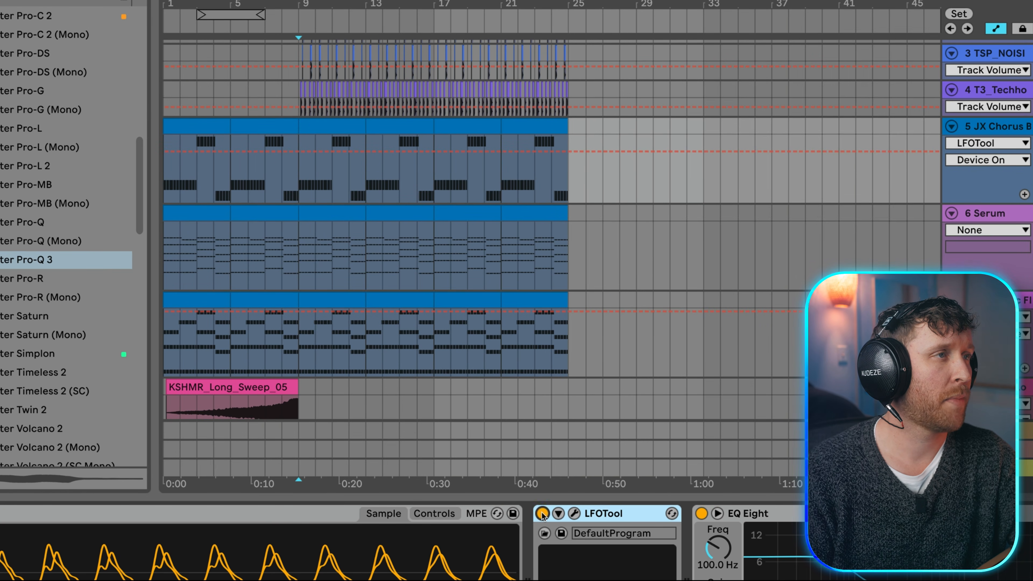
Step: Automate the bass track's LFOTool to be off before bar 9 and on from bar 9
click(298, 151)
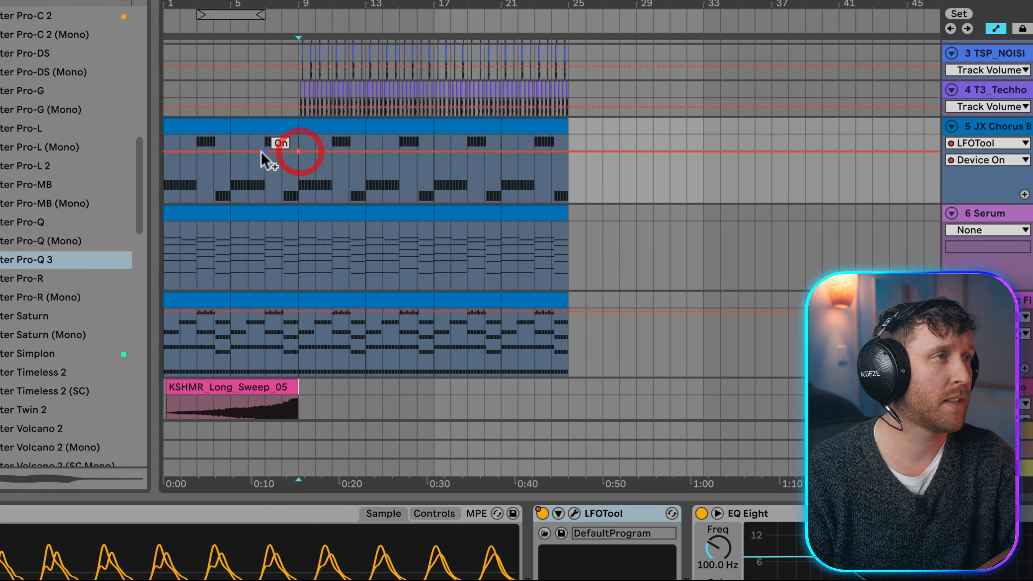
drag(263, 152, 264, 184)
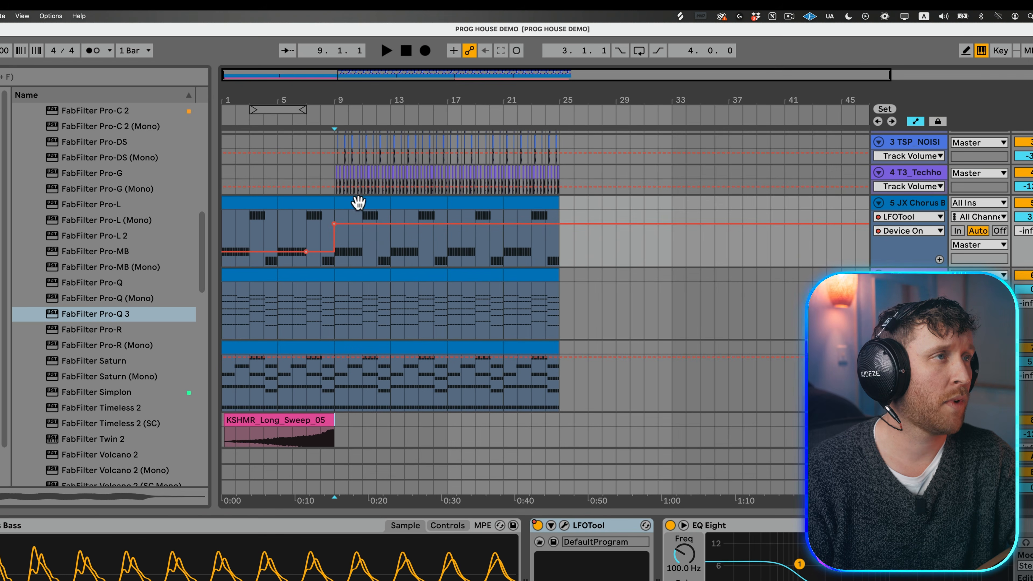
click(358, 202)
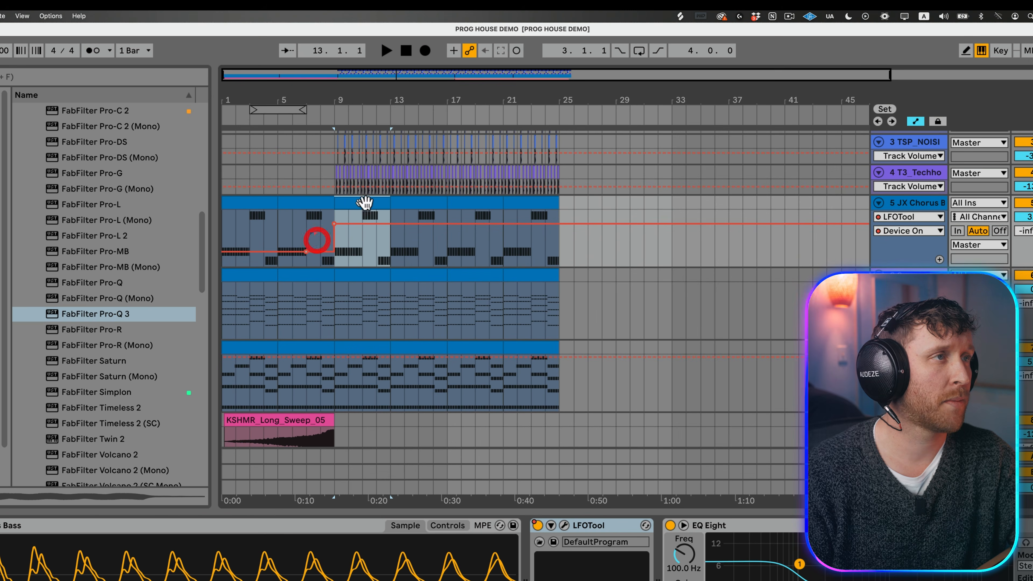
shift+click(521, 206)
click(324, 230)
Step: Automate LFOTool off before bar 9 and on from bar 9 on the Serum and Synthetic Flute tracks
click(929, 275)
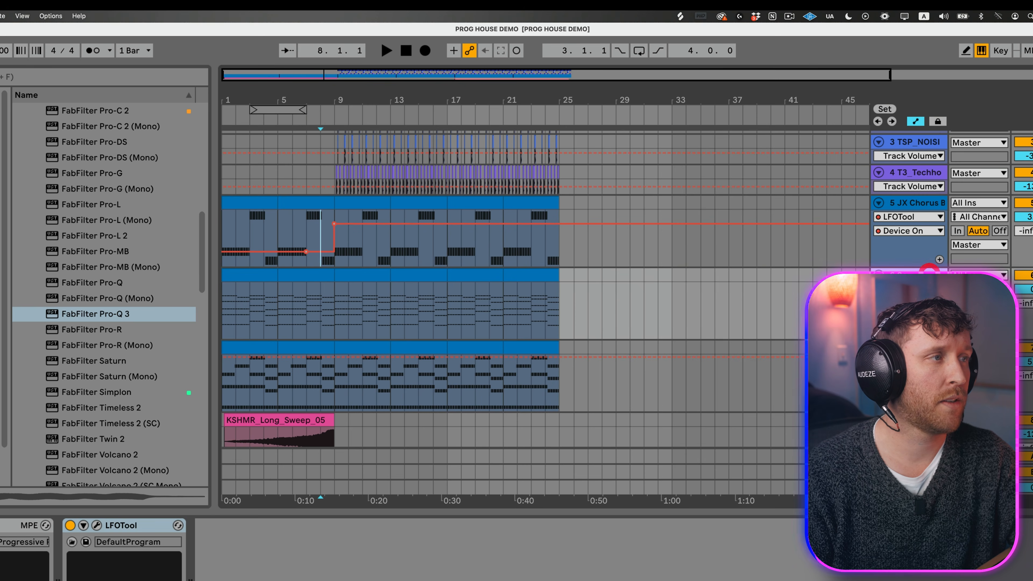
click(70, 525)
click(334, 324)
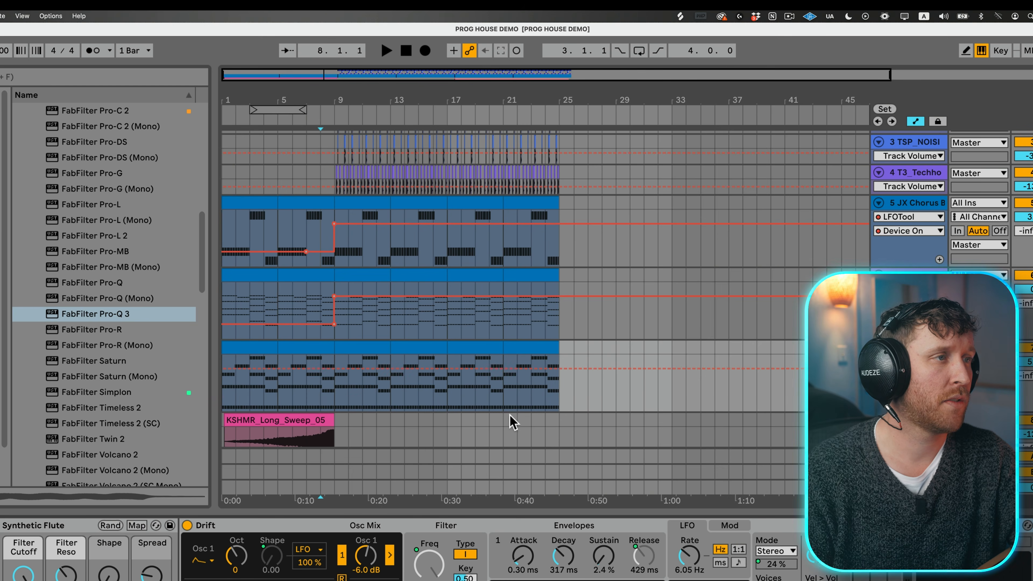
mouse_move(335, 368)
mouse_down()
mouse_move(317, 386)
mouse_move(337, 378)
mouse_up()
Step: Play the transition into bar 9 from bar 7, and check the bass again from bar 8
click(306, 314)
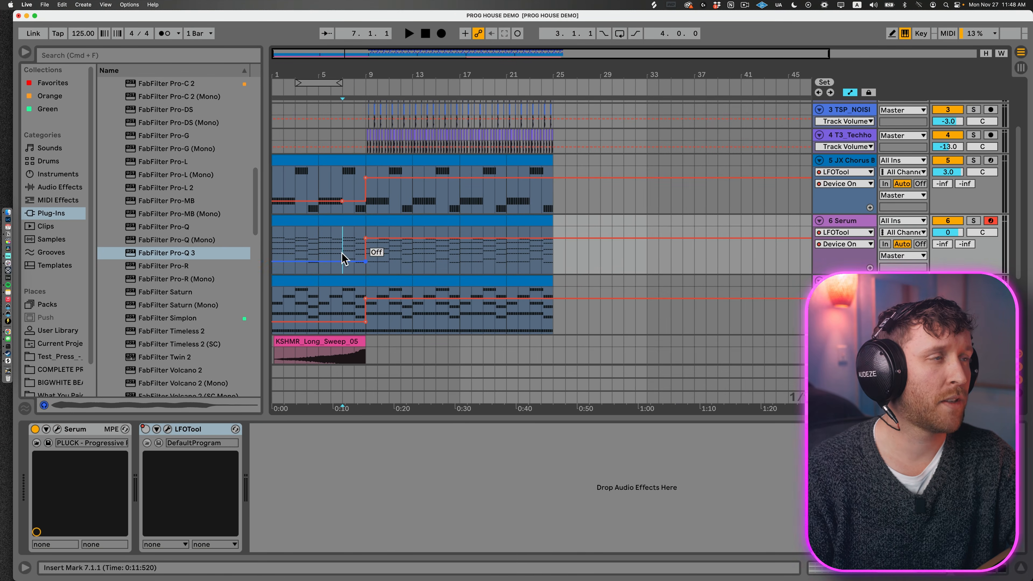
key(space)
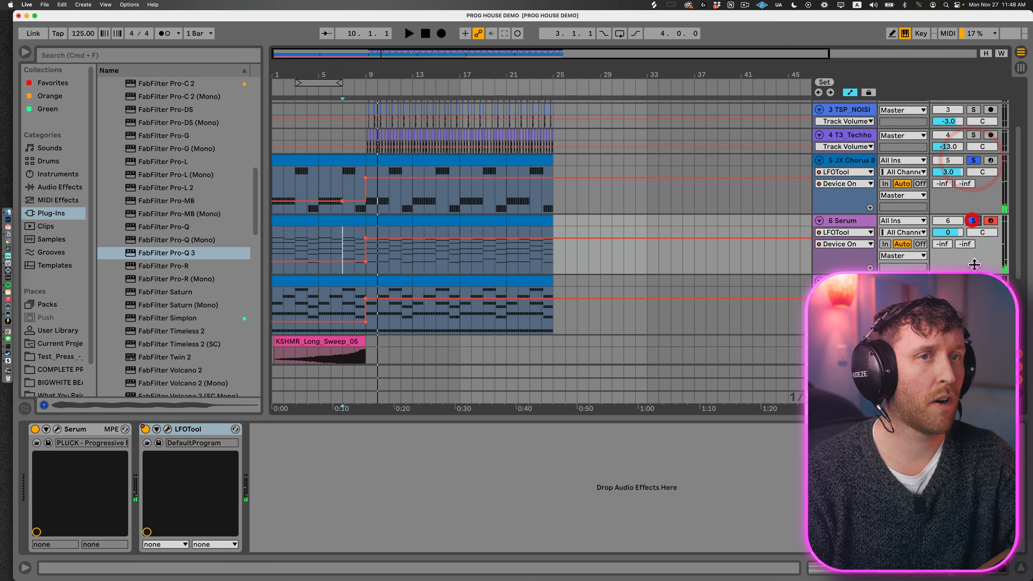
click(356, 187)
key(space)
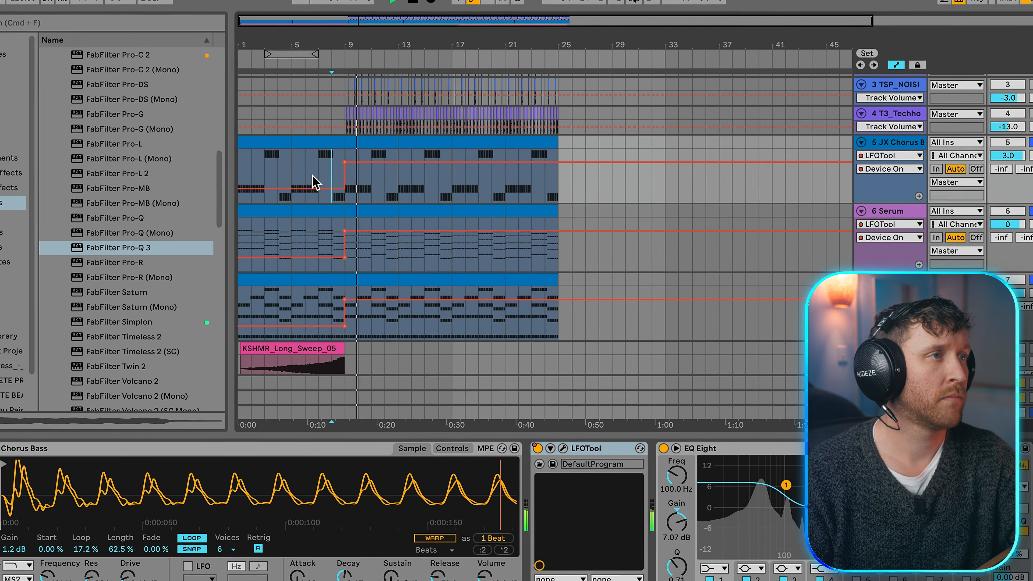
key(space)
Step: Nudge the JX Chorus Bass Decay and undo the change to bring up its automation lane
key(plus)
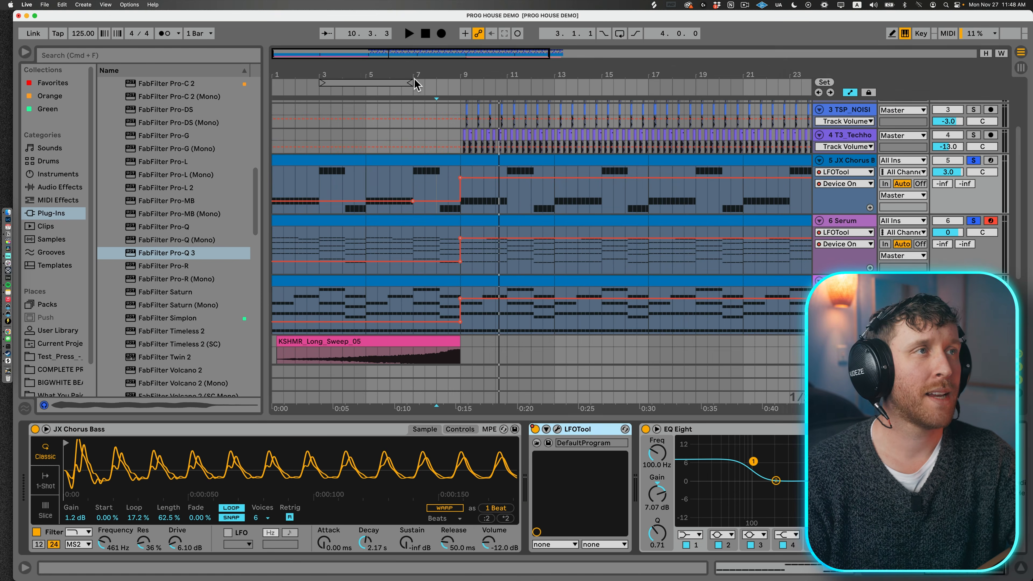
drag(408, 68, 353, 69)
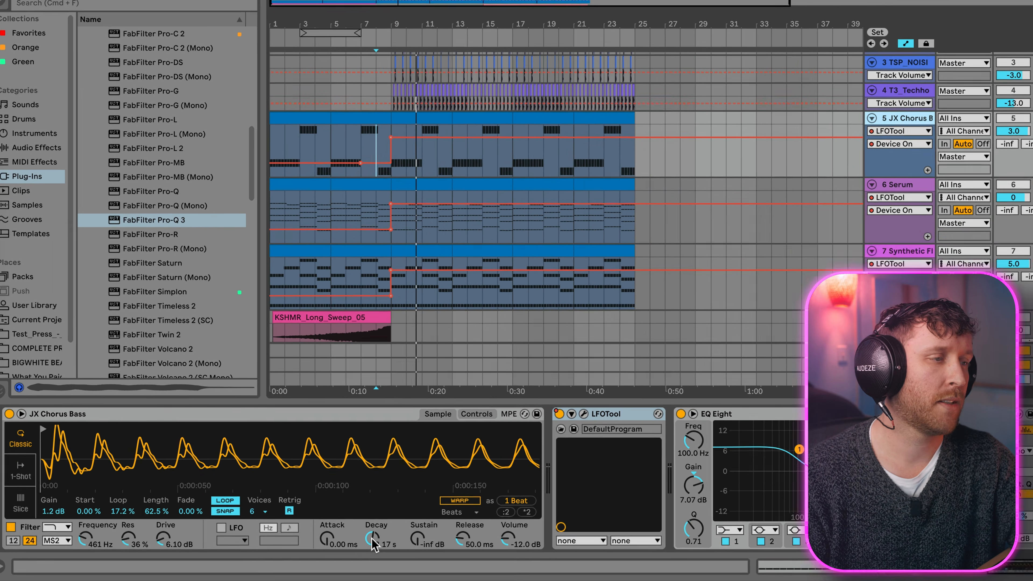
drag(367, 542, 366, 545)
key(ctrl+z)
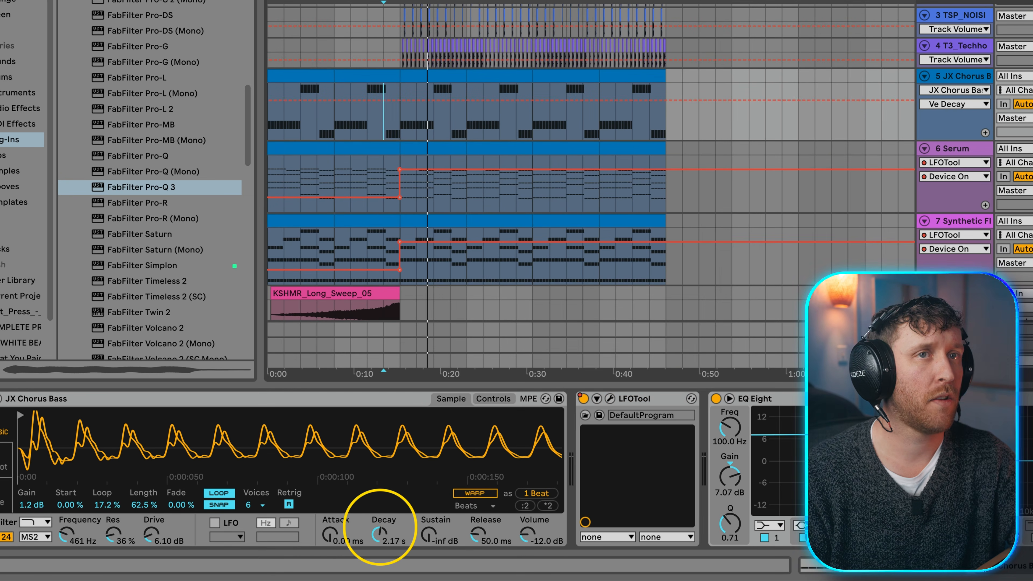
Step: Automate the bass Decay to rise gradually from bar 5 to a peak at bar 9 and drop back there
click(359, 76)
key(space)
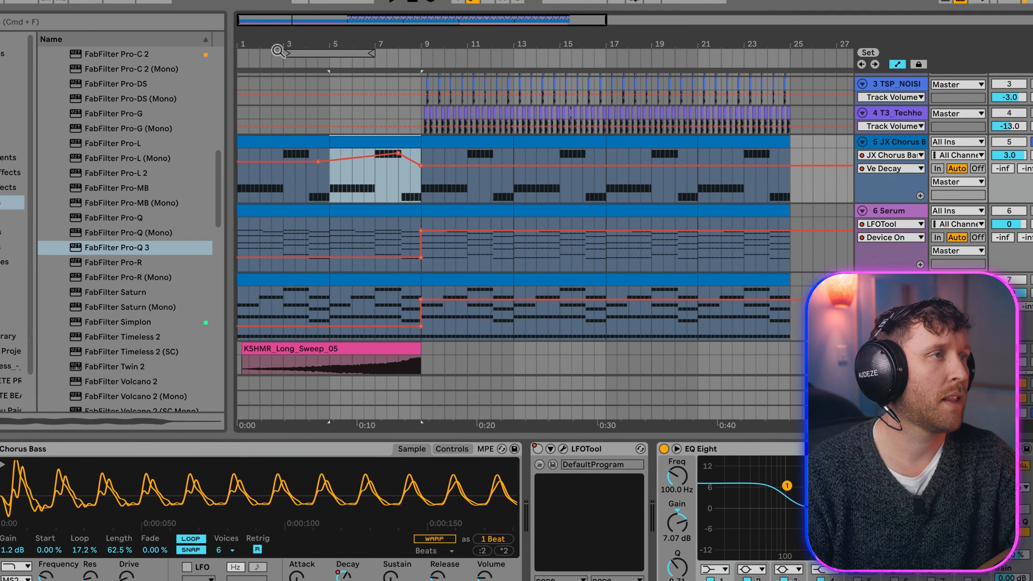
key(space)
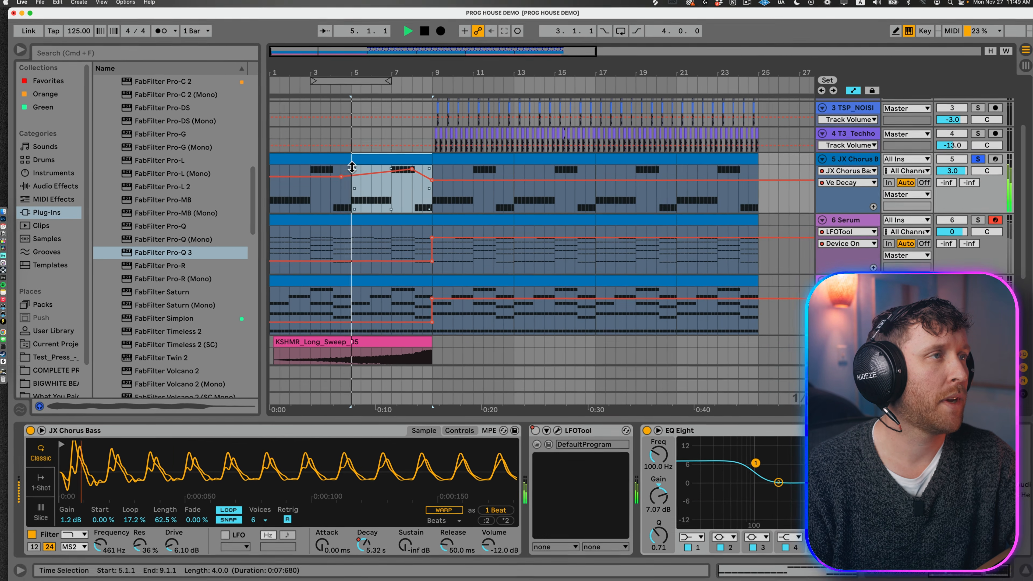
click(350, 174)
mouse_move(411, 167)
mouse_down()
mouse_move(431, 167)
mouse_move(427, 158)
mouse_up()
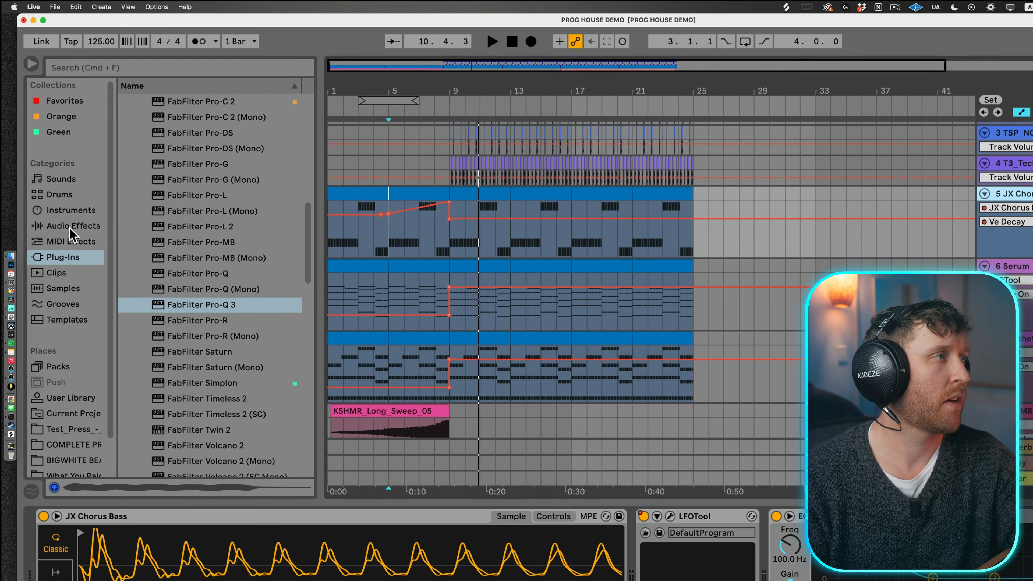
Step: Add Utility to the JX Chorus Bass track with a Gain of -4.00 dB and switch the device off
click(55, 188)
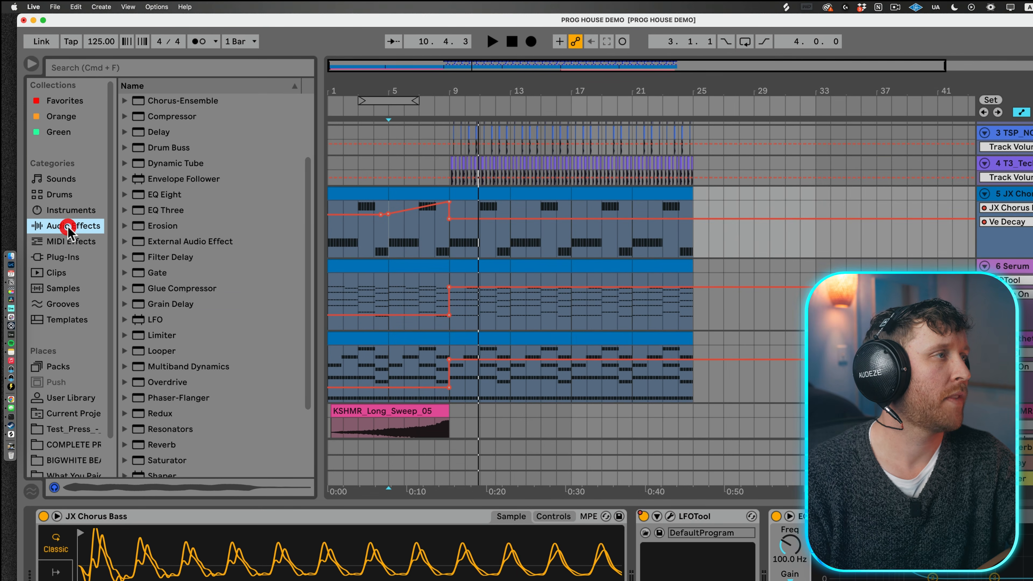
scroll(175, 308, down, 3)
click(138, 438)
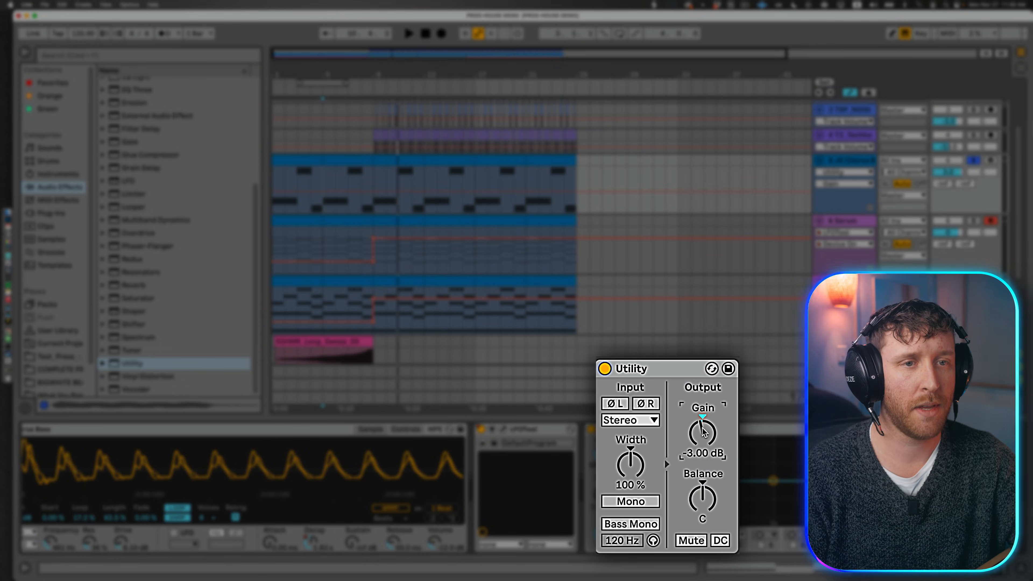
click(605, 369)
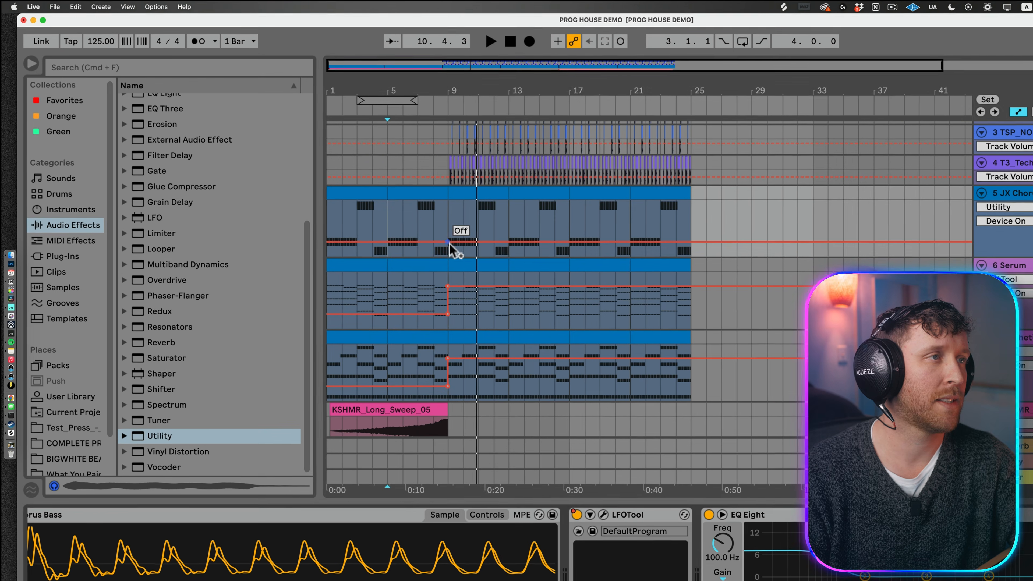
Step: Automate the bass track's Utility to be on before bar 9 and off from bar 9
click(375, 201)
drag(434, 244, 450, 215)
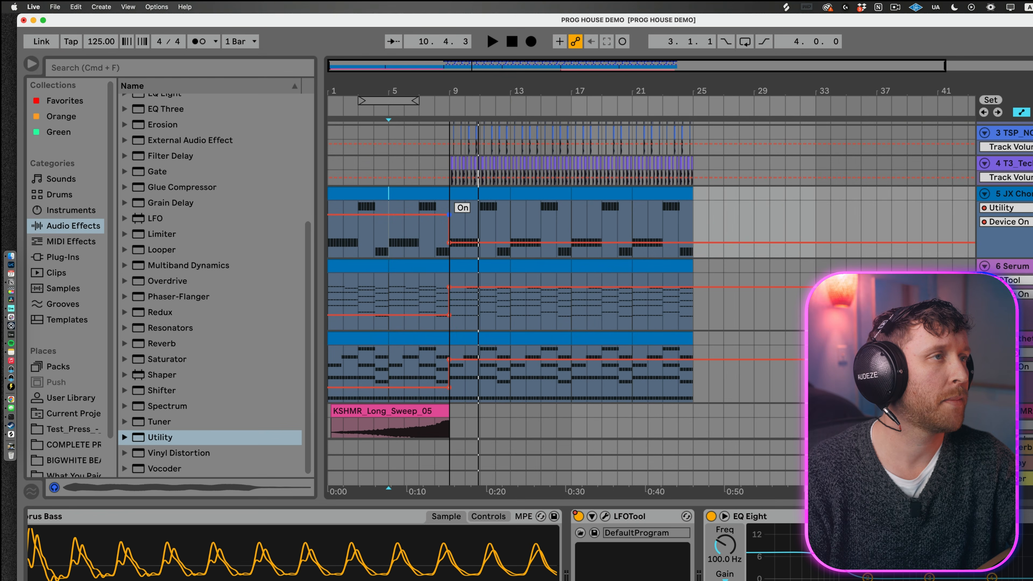
click(463, 196)
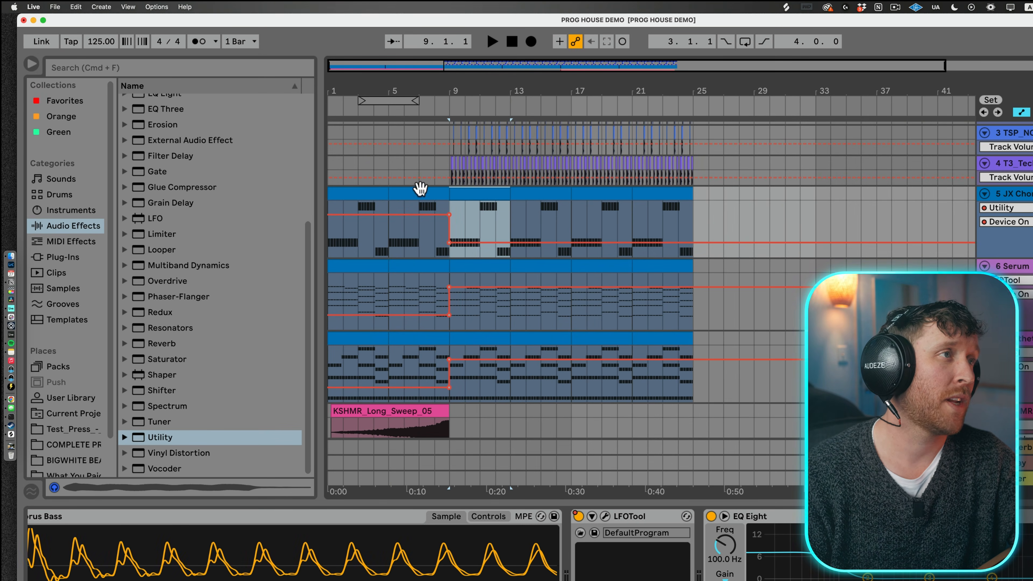
Step: Play the soloed bass from bar 7 to check its level going into bar 9
click(400, 197)
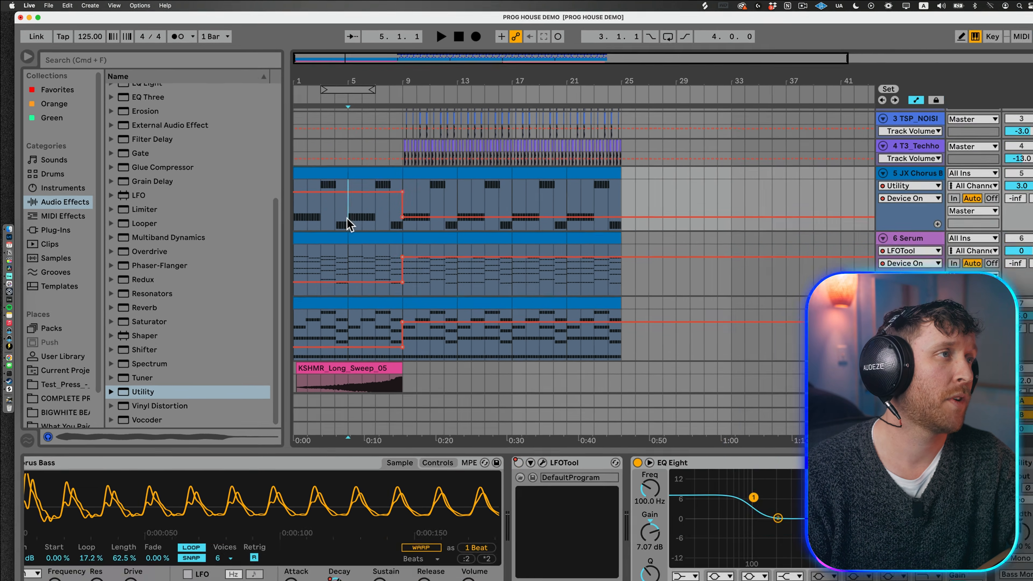
click(418, 241)
key(space)
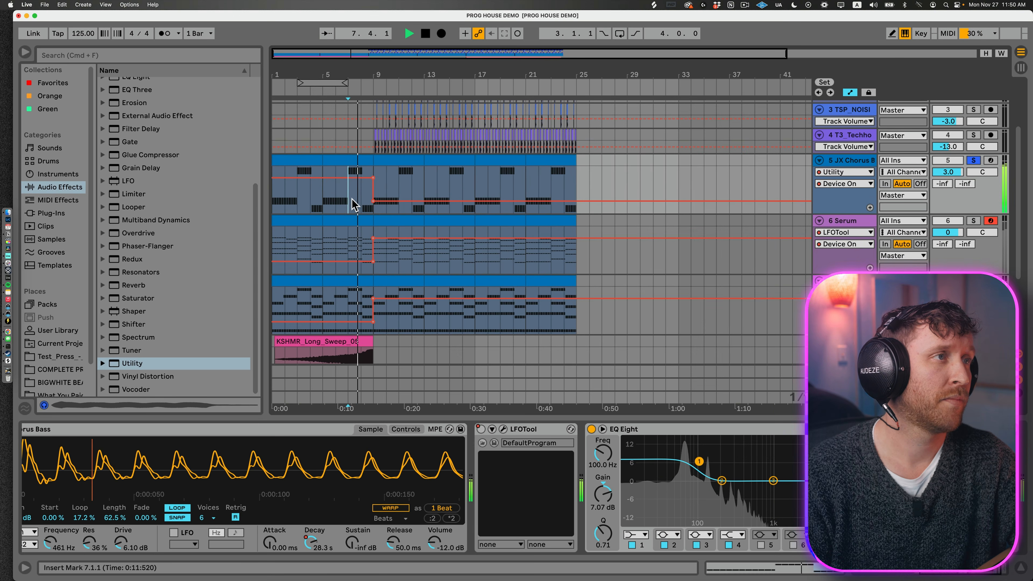
Step: Set the Gain of the JX Chorus Bass track's Utility to -6.00 dB and stop playback
click(396, 161)
key(space)
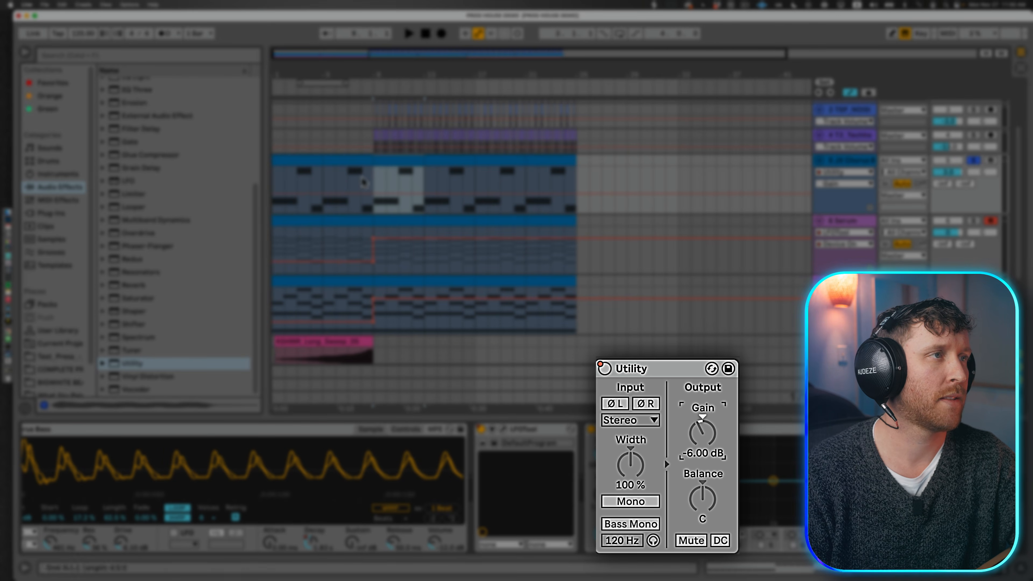
Step: Solo the Serum track and play it from bar 7 to hear its transition into bar 9
click(349, 179)
click(975, 221)
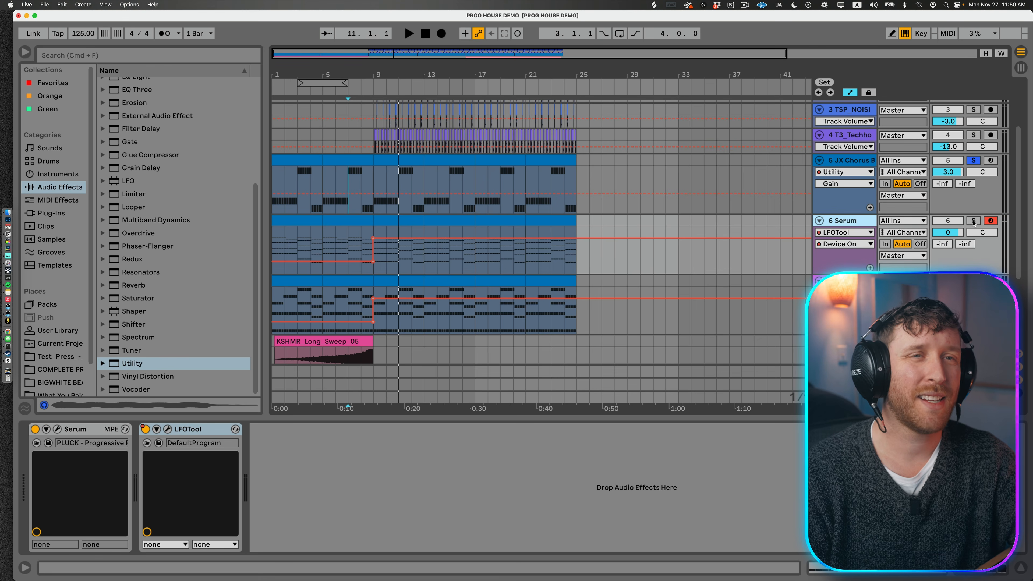
key(space)
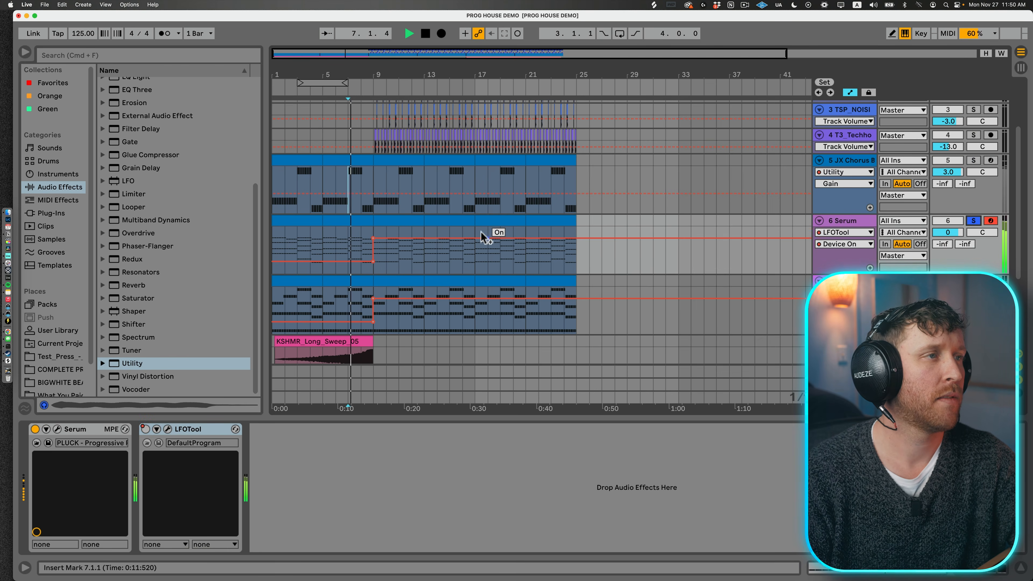
Step: Open the Serum synth's interface, show envelope 2 and assign the WT Position macro to its Decay
click(57, 429)
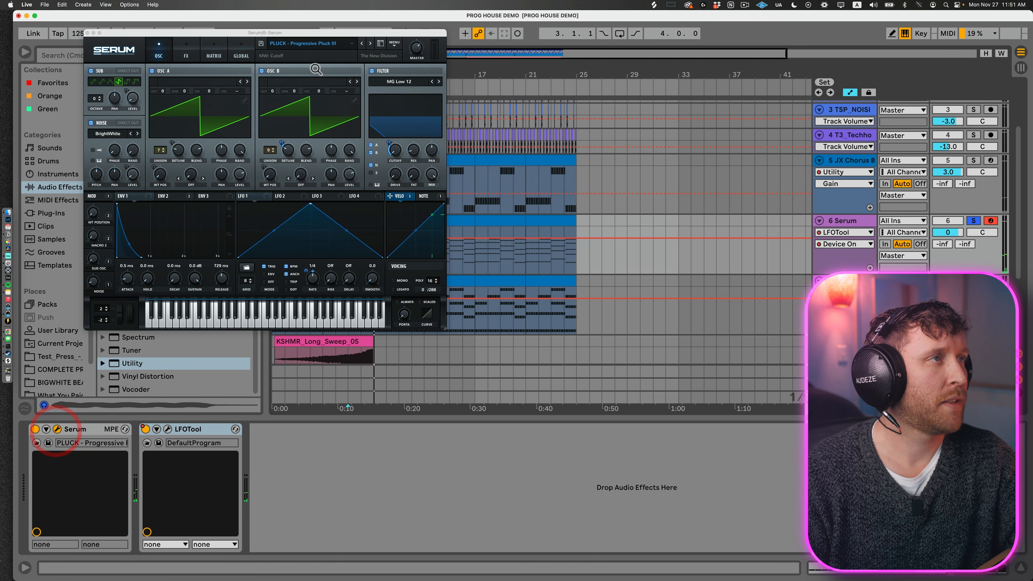
drag(260, 32, 769, 42)
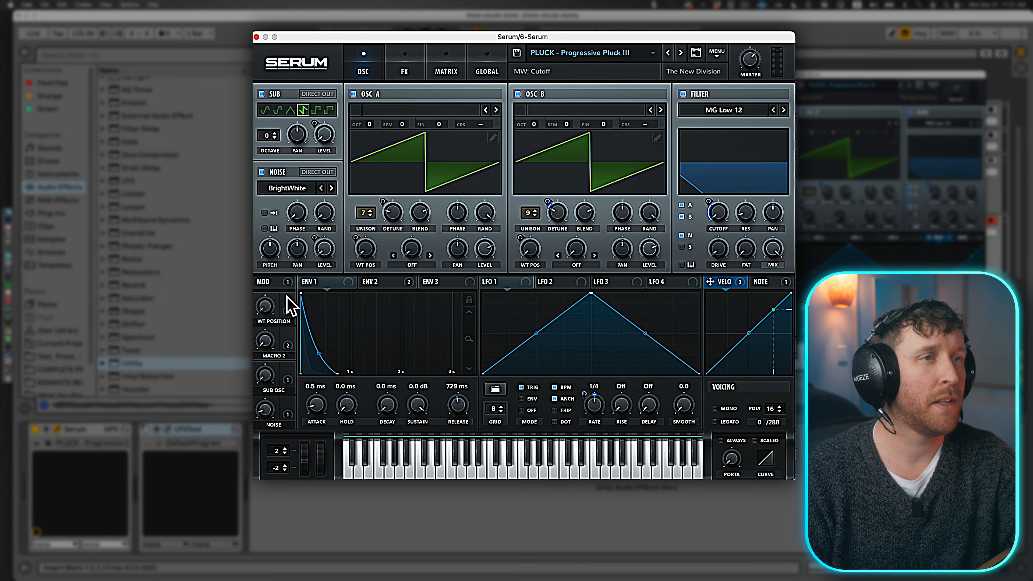
drag(336, 275, 721, 207)
click(391, 396)
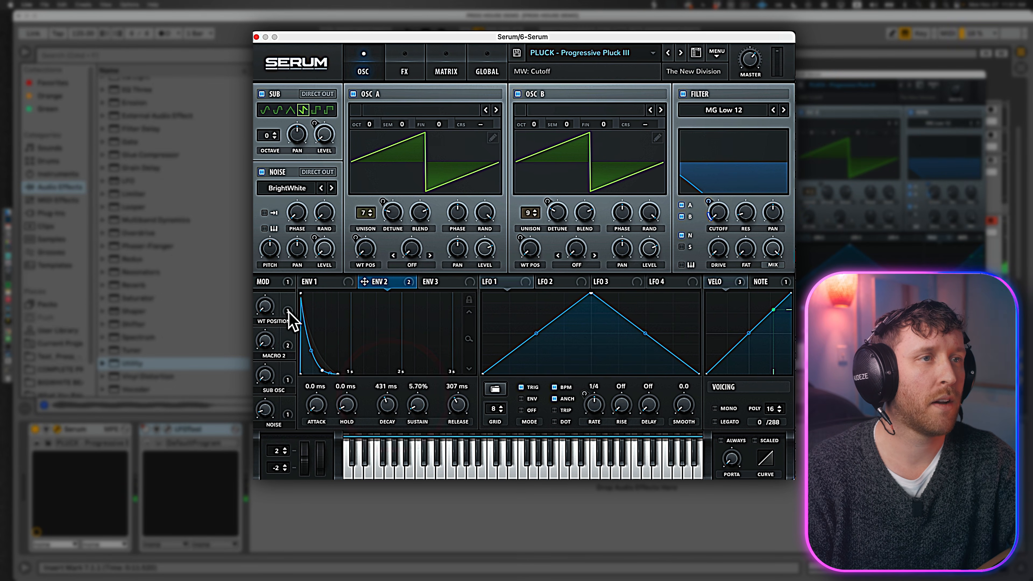
drag(286, 312, 390, 407)
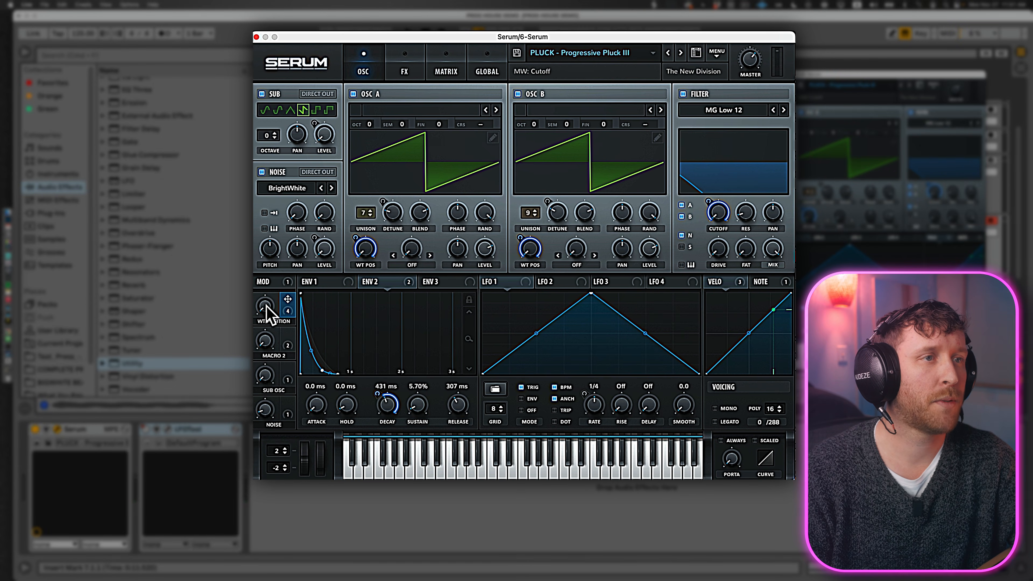
Step: Test the WT Position macro and set Serum's envelope 2 Decay to 249 ms
drag(267, 305, 267, 315)
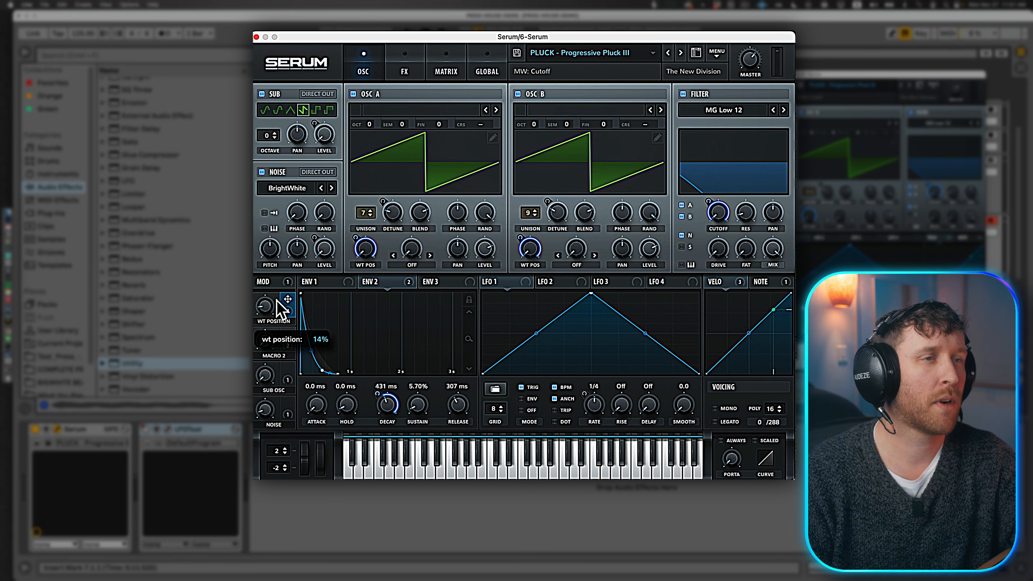
drag(274, 309, 290, 353)
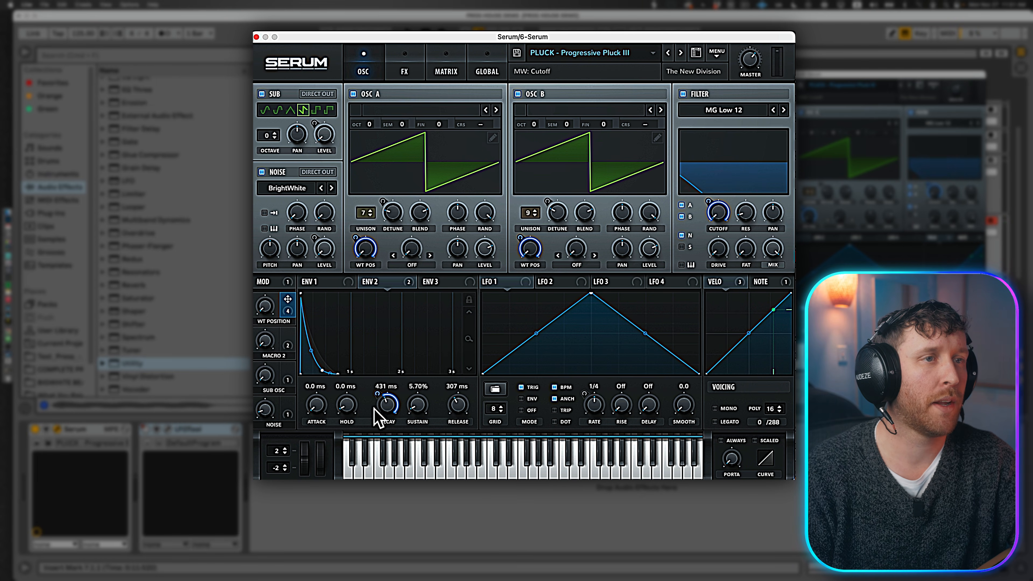
mouse_move(382, 413)
mouse_down()
mouse_move(392, 426)
mouse_move(395, 416)
mouse_up()
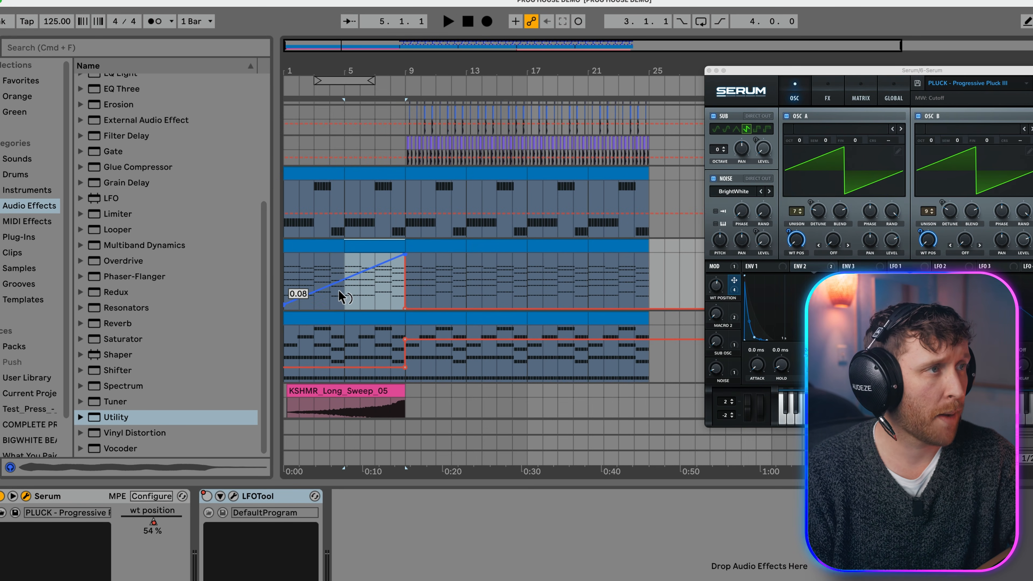
Step: Automate Serum's WT Position macro to rise in a curve to its peak at bar 9 and drop back there
drag(384, 269, 385, 281)
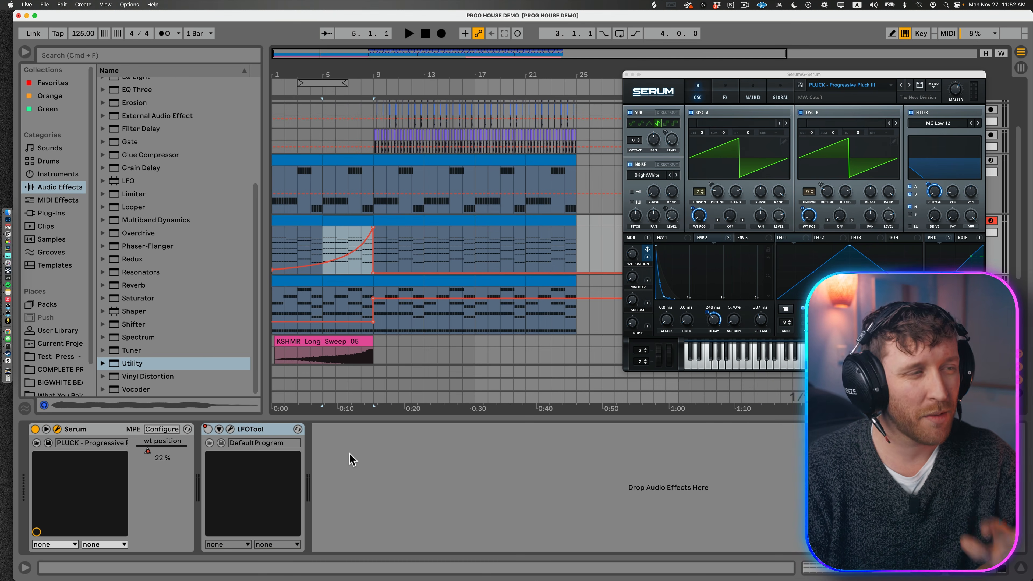
click(350, 457)
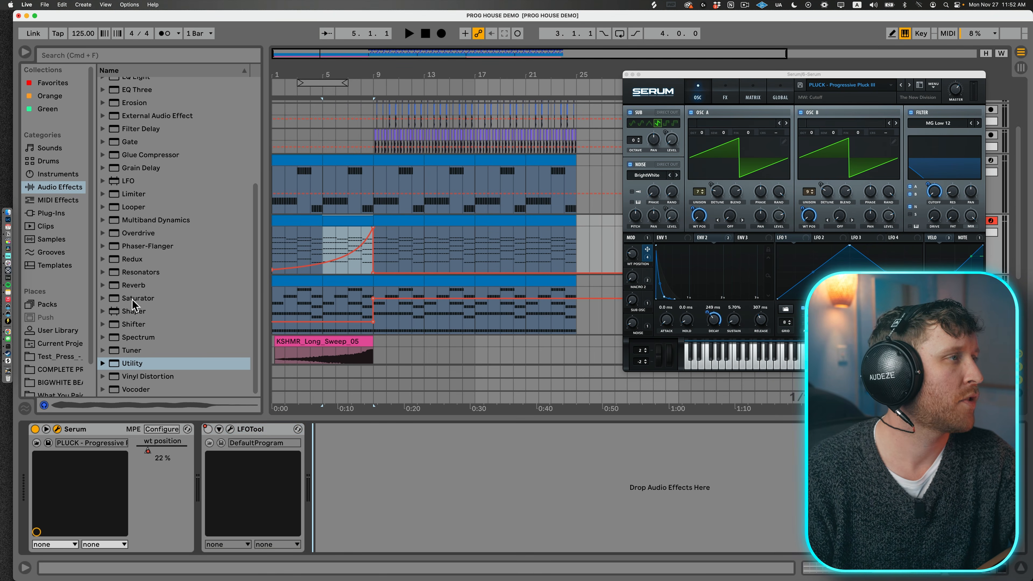
click(51, 213)
click(71, 187)
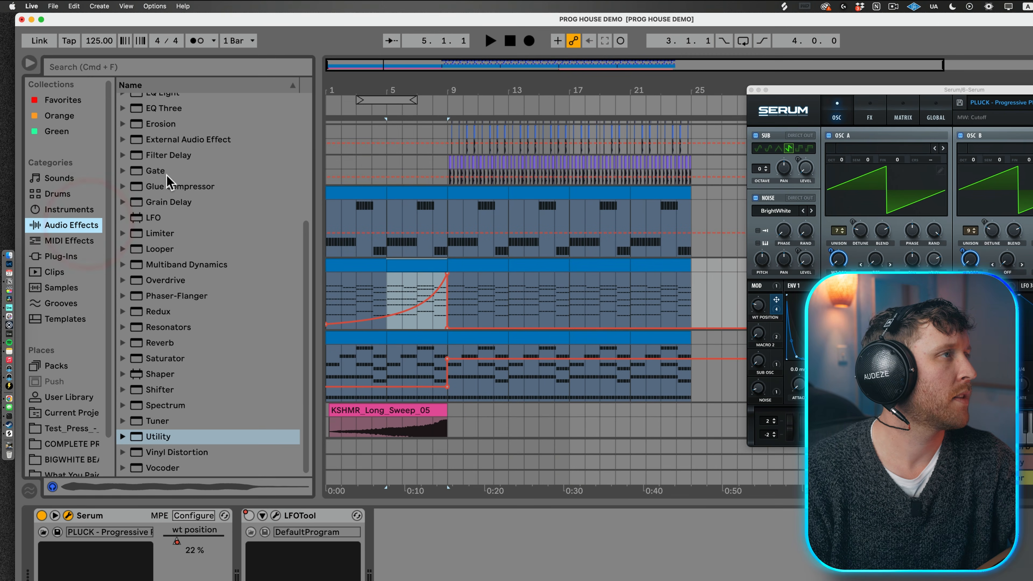
scroll(169, 182, up, 5)
click(123, 146)
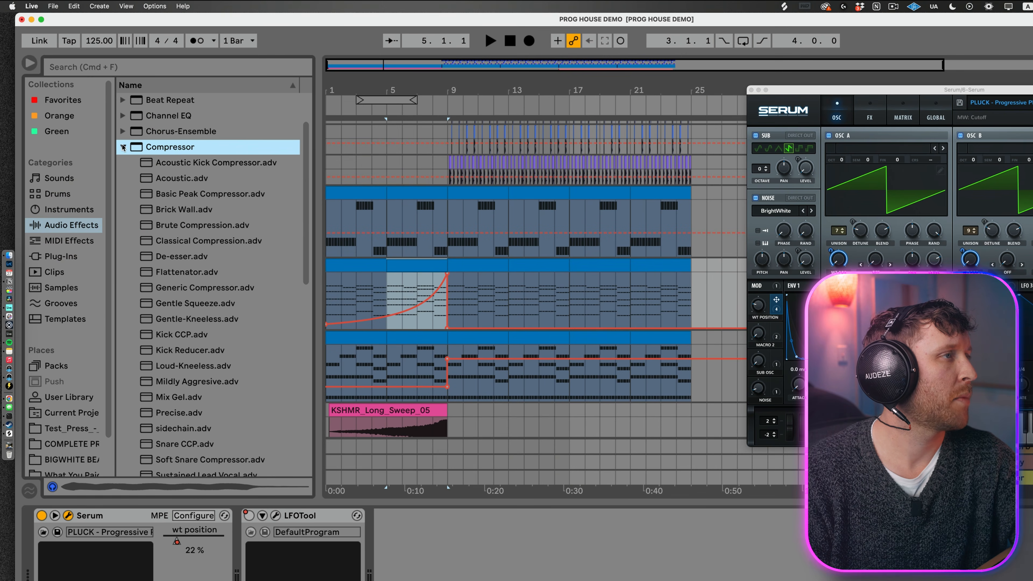
click(204, 304)
click(203, 288)
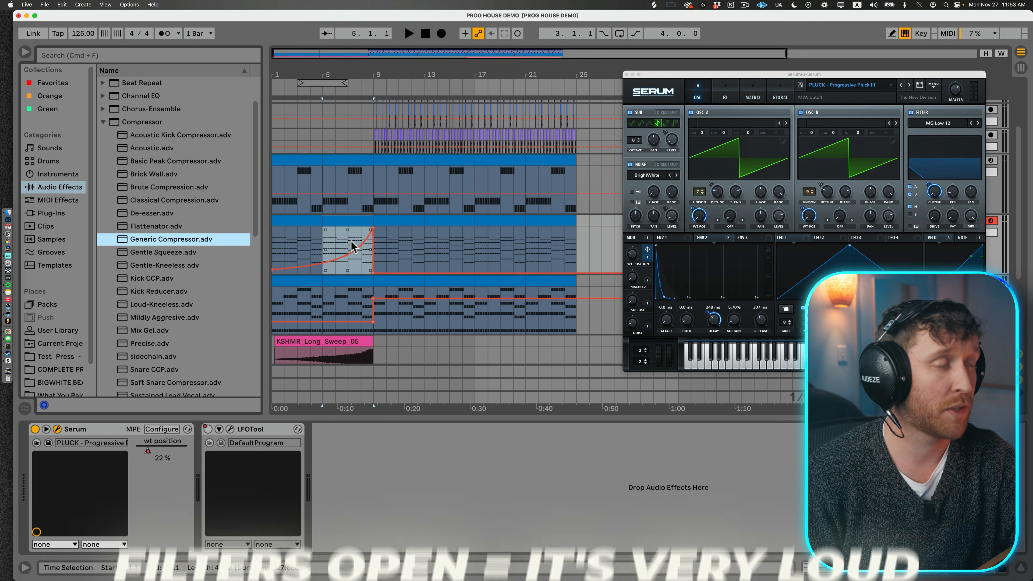
Step: Insert FabFilter Pro-C 2 on the Serum track between Serum and LFOTool
click(43, 213)
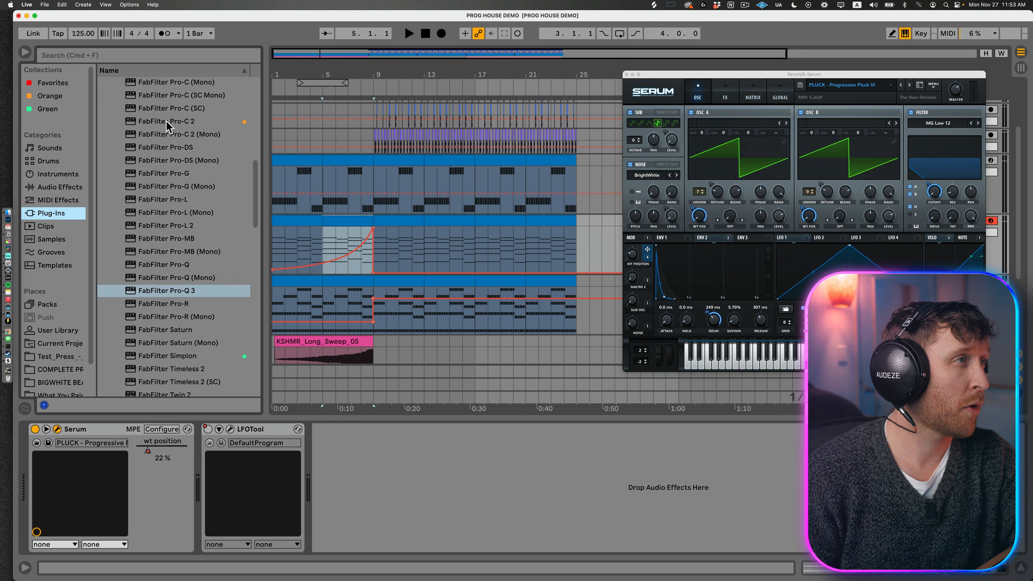
drag(168, 126, 232, 208)
drag(414, 487, 419, 487)
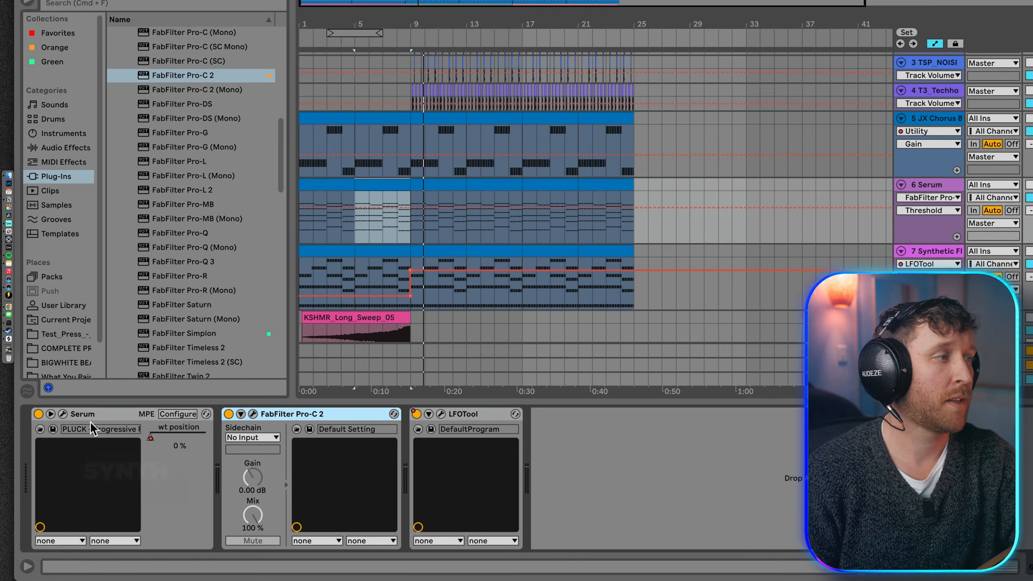
click(90, 430)
click(315, 430)
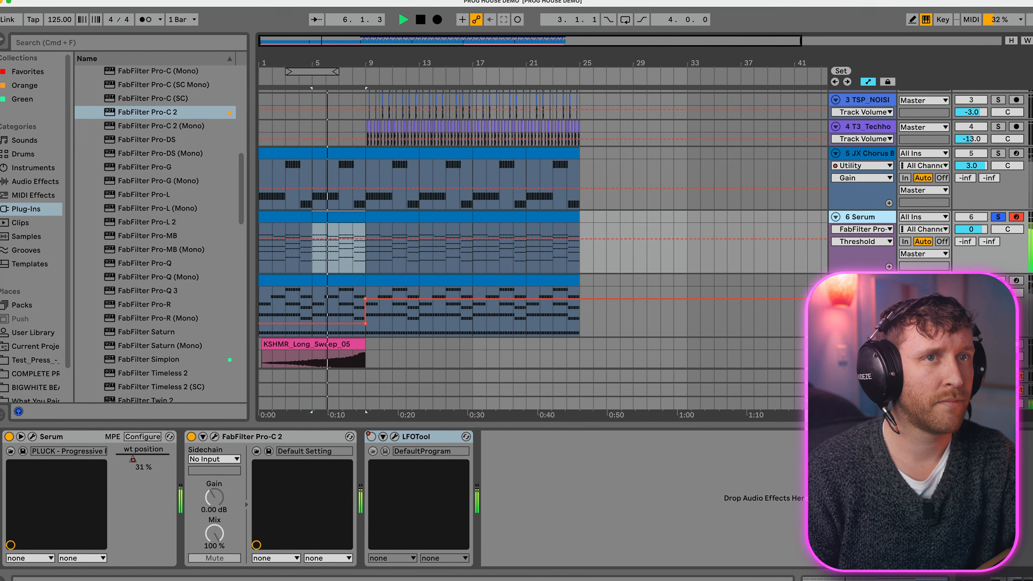
Step: Solo the bass alongside Serum and copy the bass track's Utility to the end of the Serum chain with a Gain of -3.00 dB
click(990, 156)
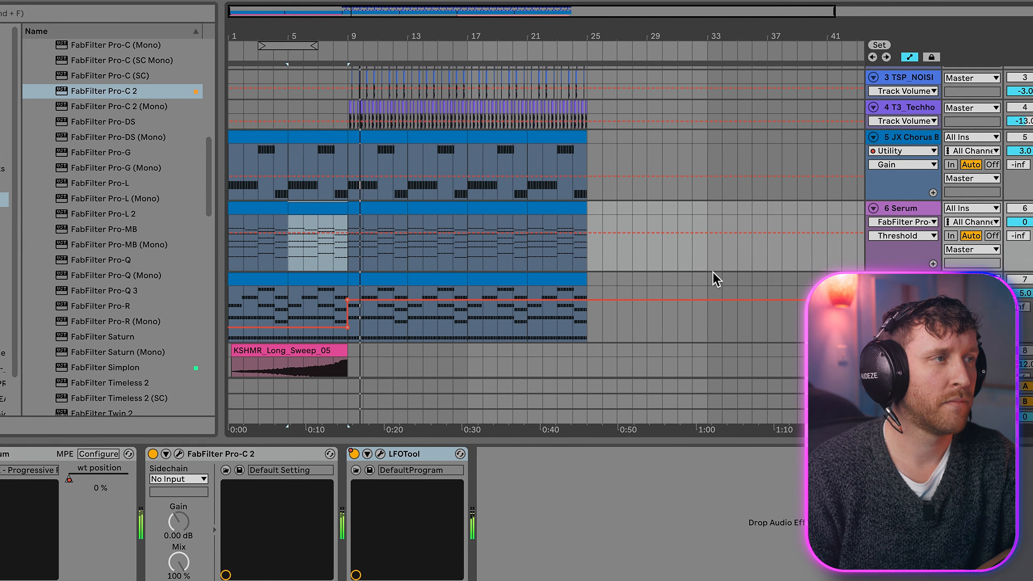
click(899, 142)
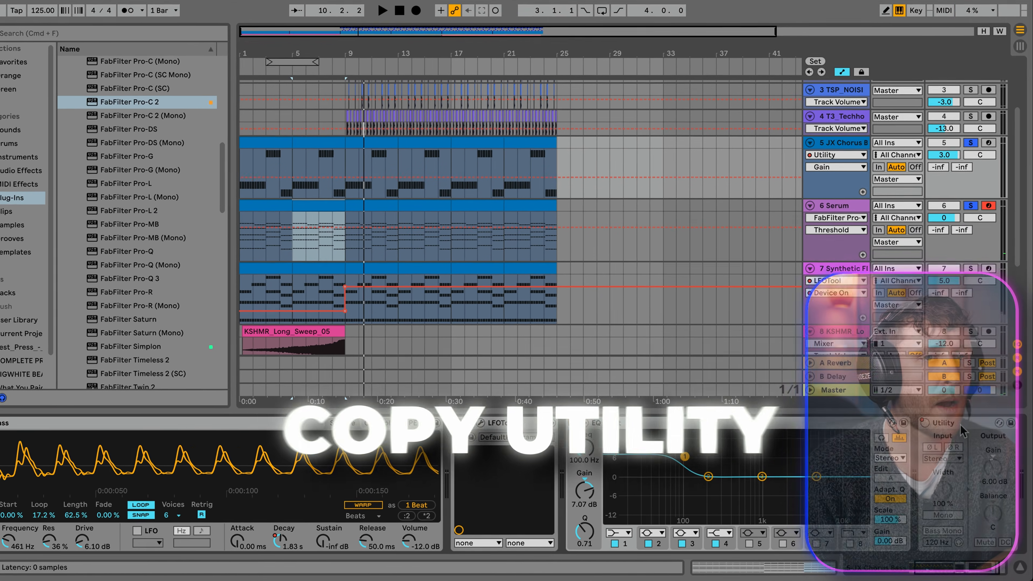
click(963, 430)
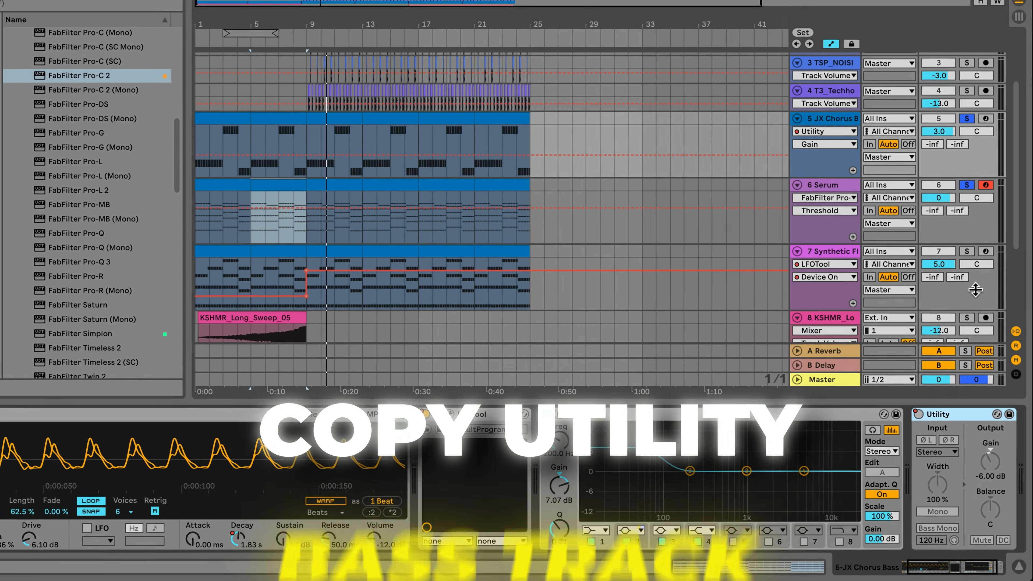
click(809, 147)
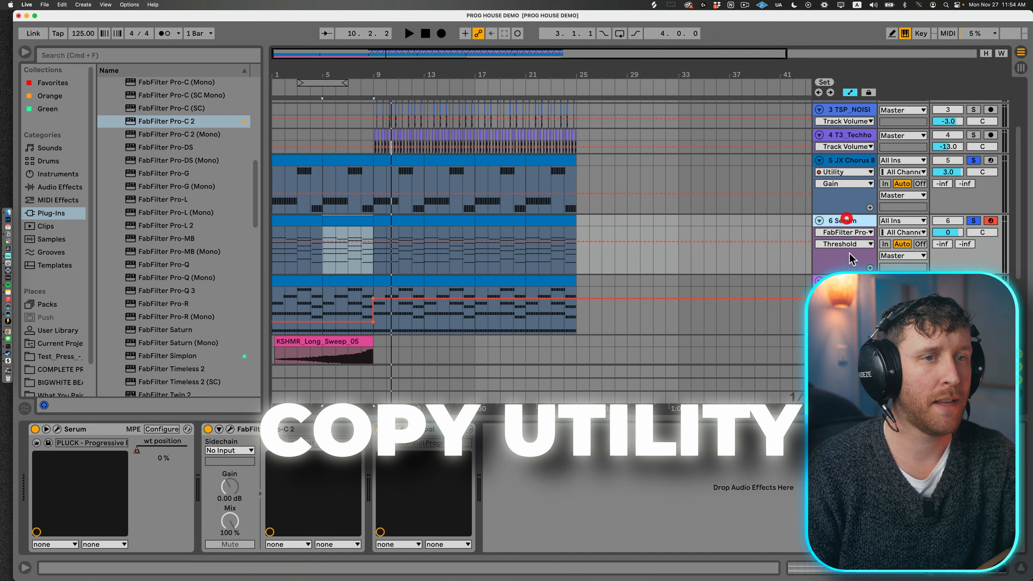
key(super+v)
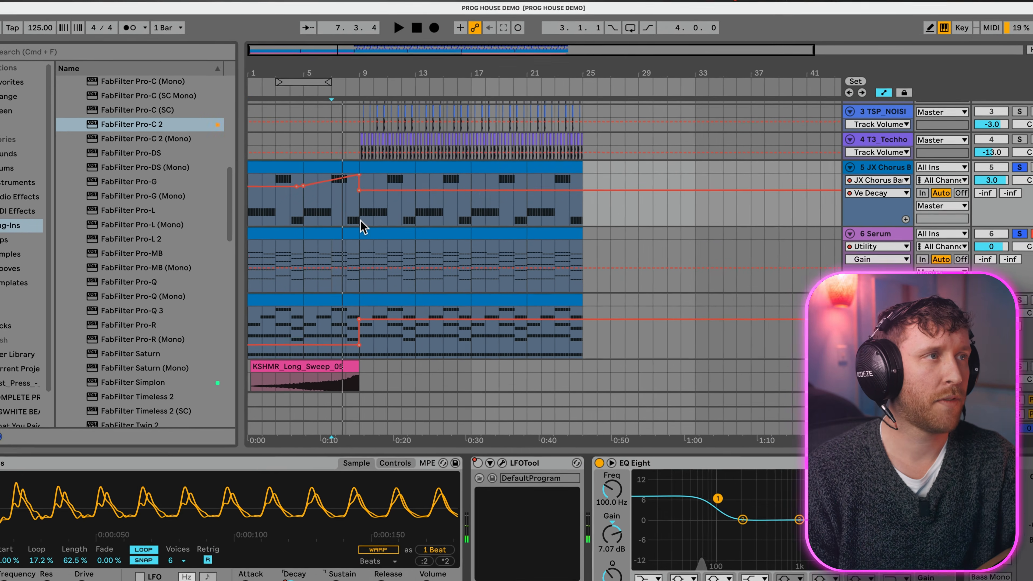
Step: Remove the 60.0 s peak at bar 9 from the bass track's Decay automation
drag(358, 127, 348, 96)
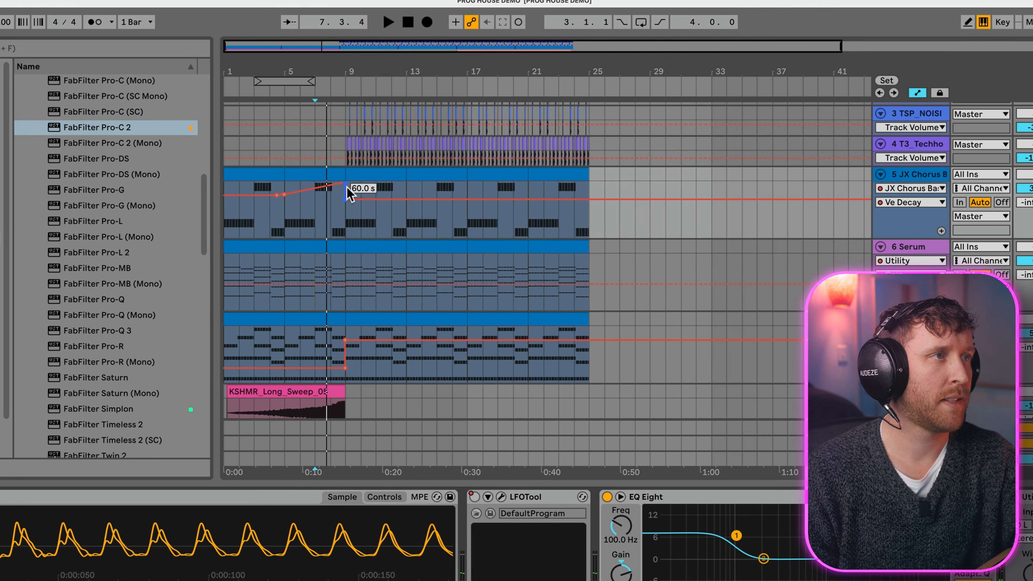
click(345, 183)
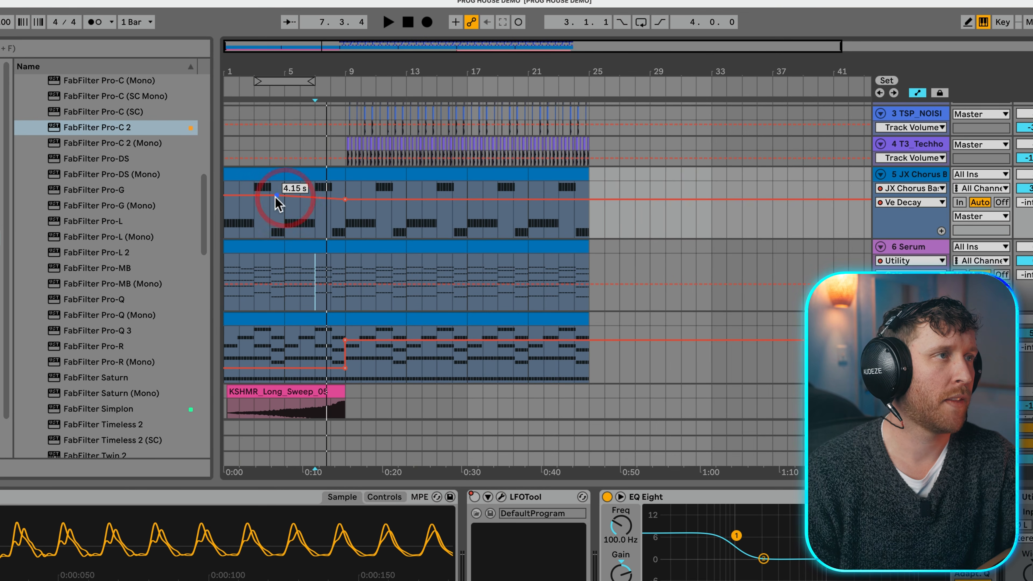
click(284, 227)
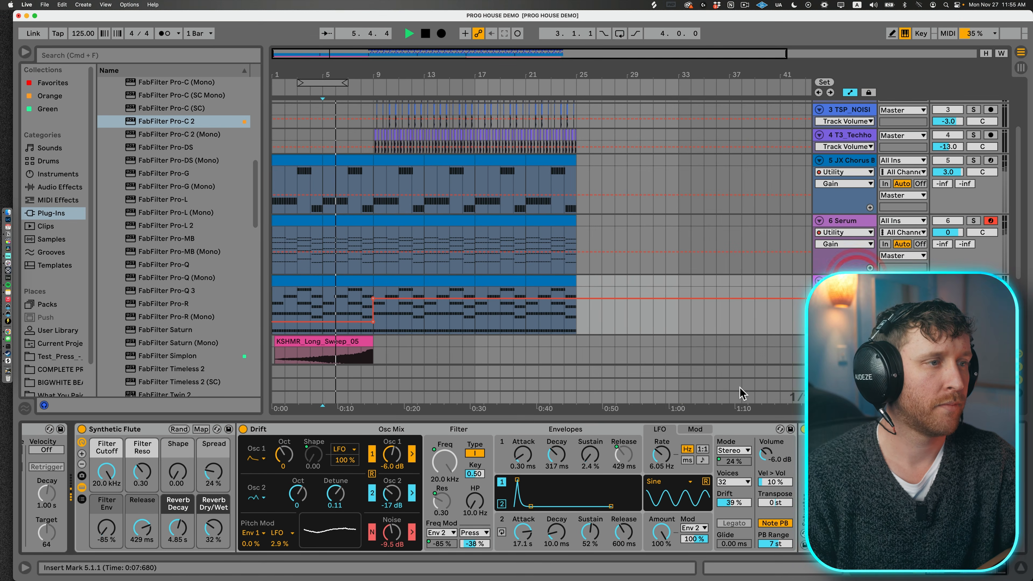
Step: Automate the Synthetic Flute's Filter Cutoff to rise from 5.26 kHz at bar 5 to 20.0 kHz at bar 9
key(space)
scroll(165, 469, left, 5)
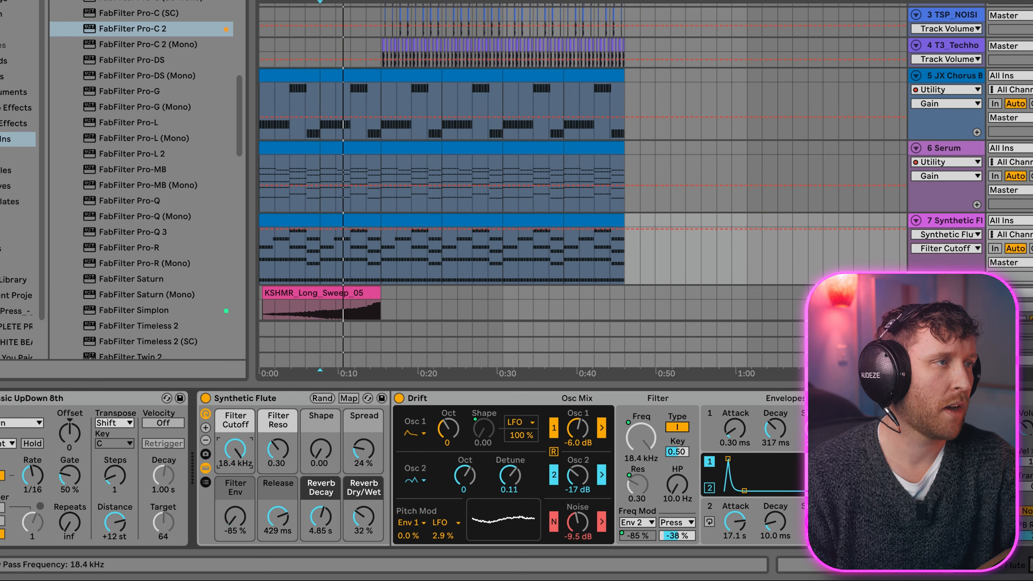
click(320, 235)
key(space)
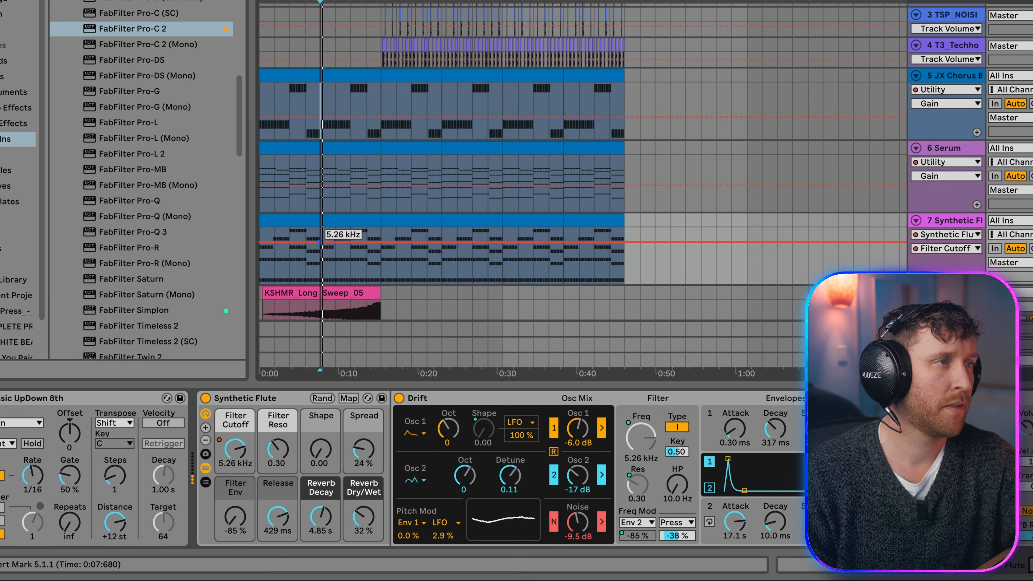
drag(344, 243, 381, 228)
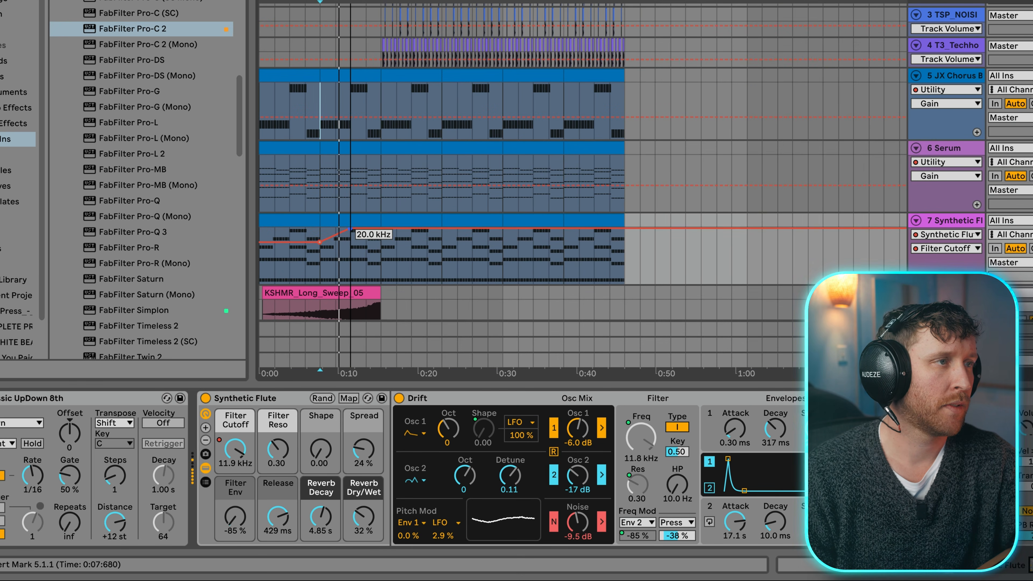
drag(357, 265, 381, 229)
Step: Play the Synthetic Flute from bar 9 and set its Release to 527 ms and Drift's envelope 1 Decay to 354 ms
click(412, 222)
click(413, 222)
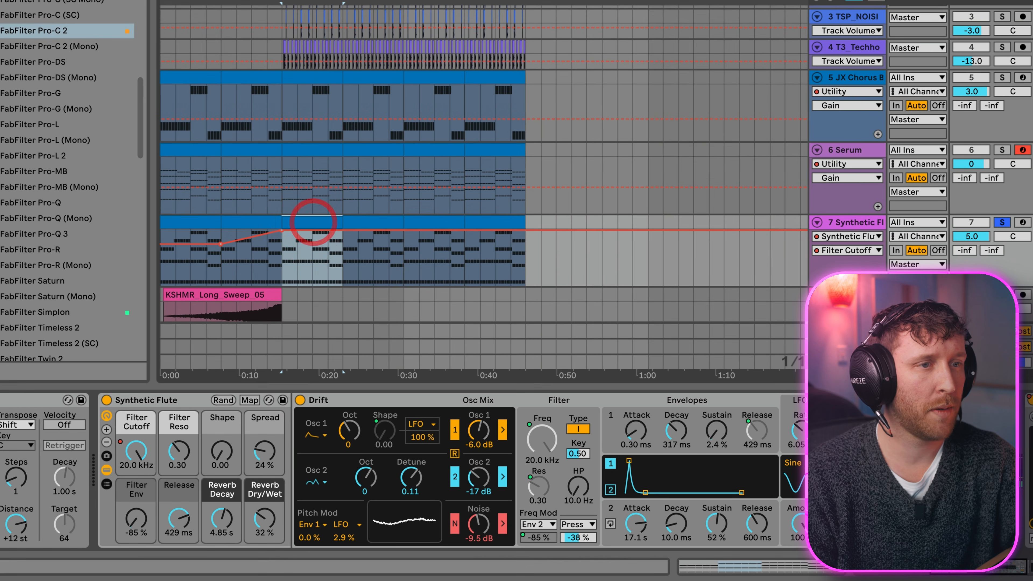
drag(683, 431, 680, 434)
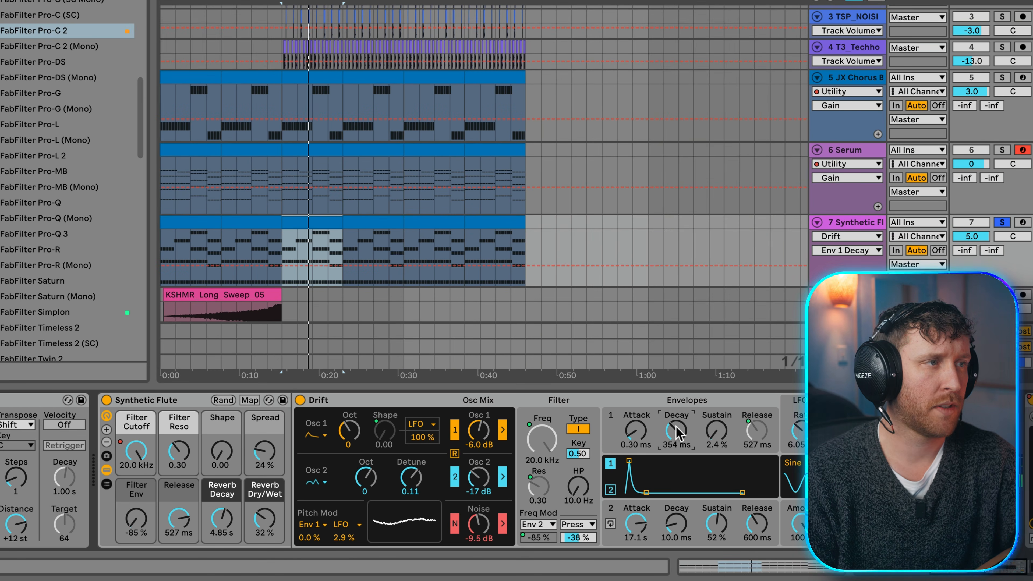
Step: Automate Drift's envelope 1 Decay to rise up to bar 7, hold until bar 9 and drop back there
click(247, 249)
key(space)
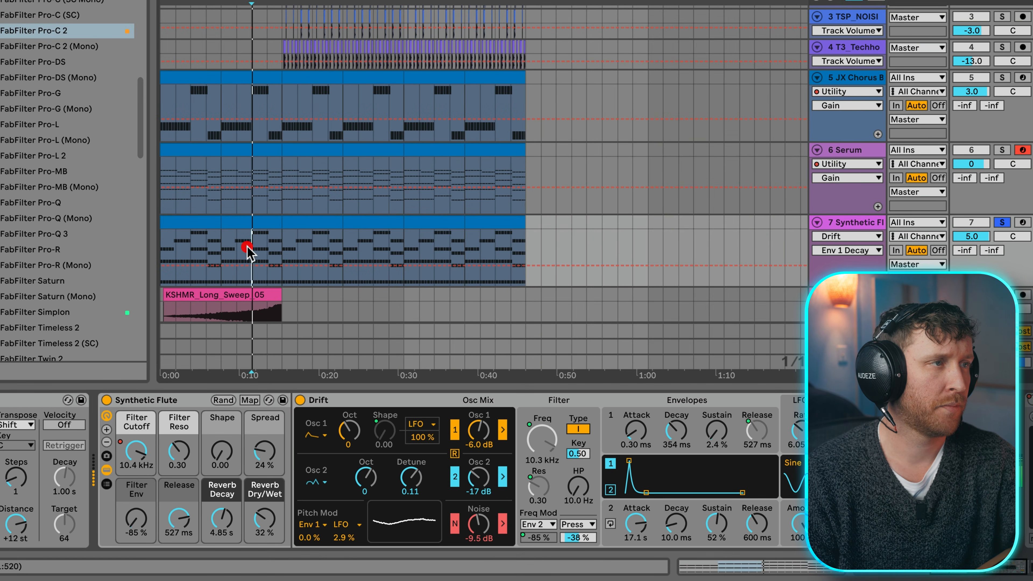
drag(252, 267, 252, 247)
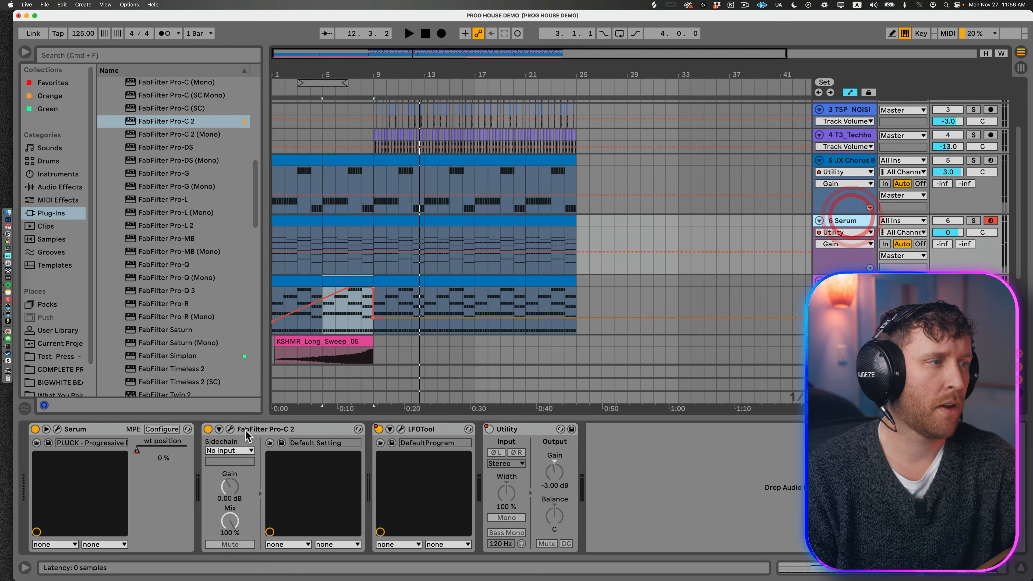
click(215, 423)
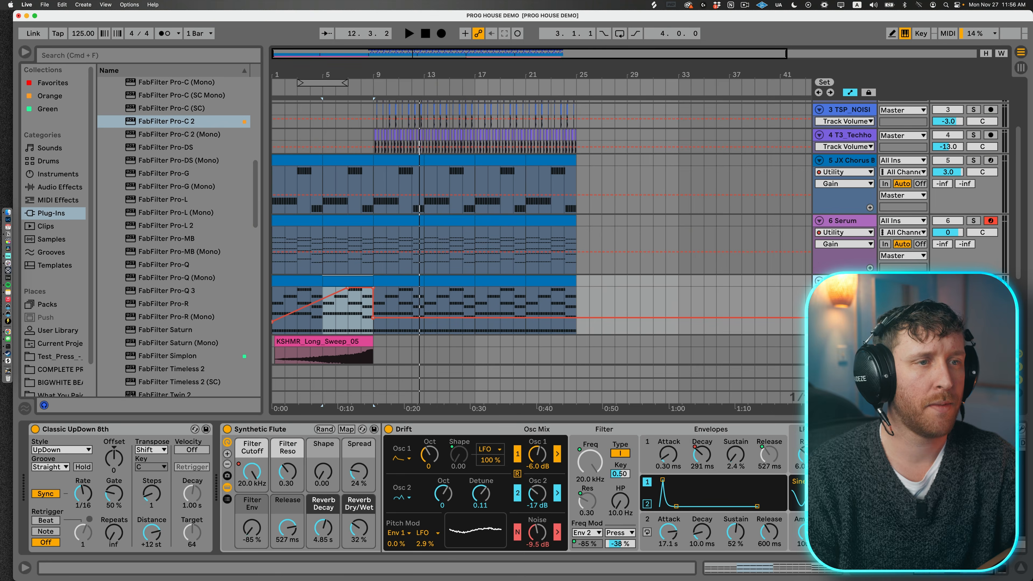
click(905, 425)
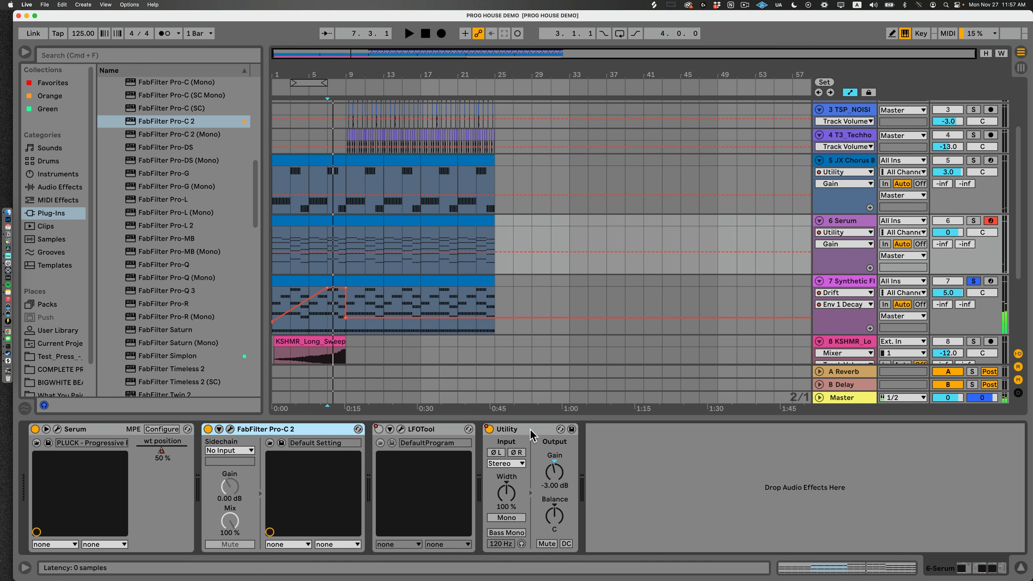
click(531, 431)
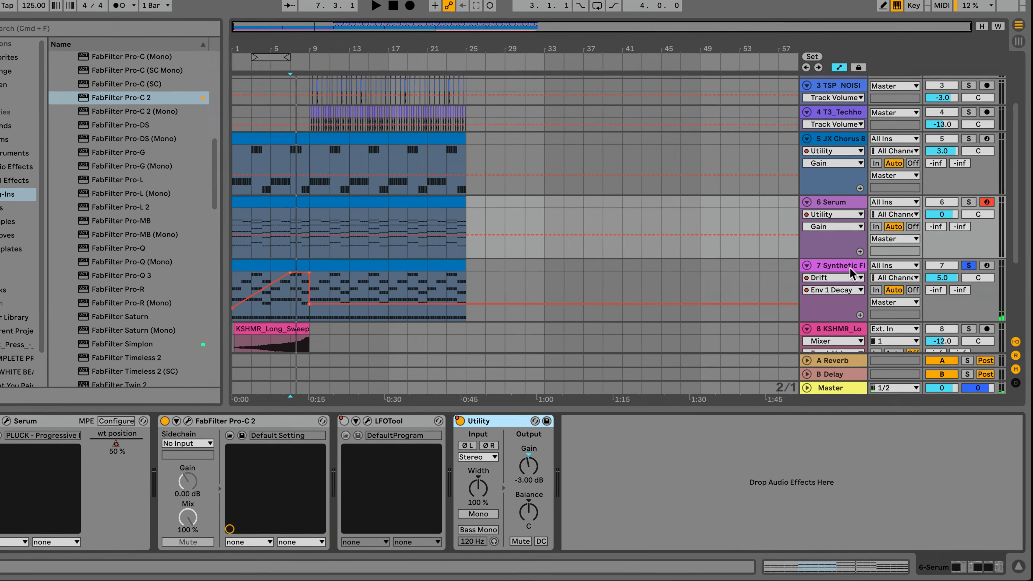
click(850, 269)
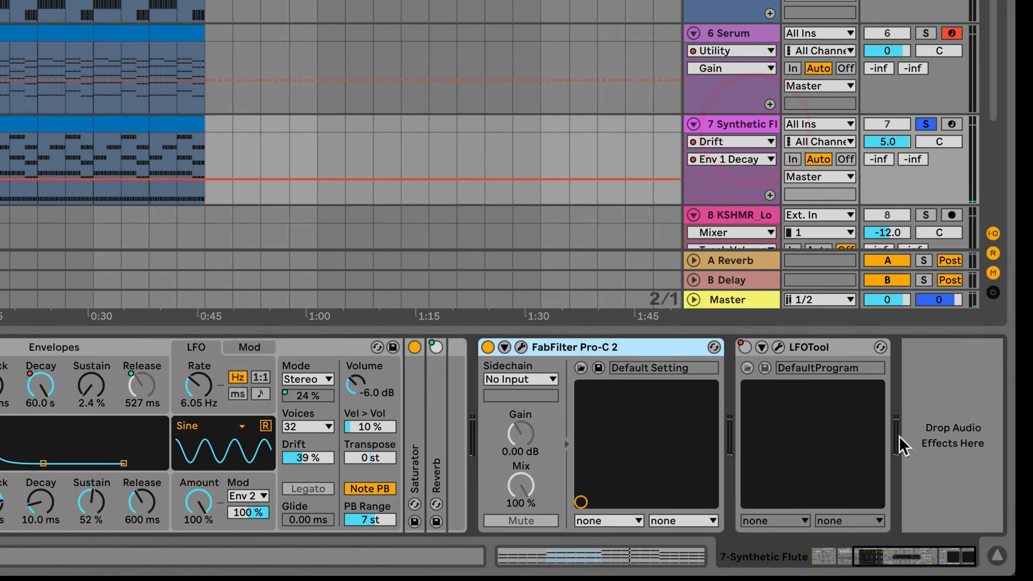
click(991, 467)
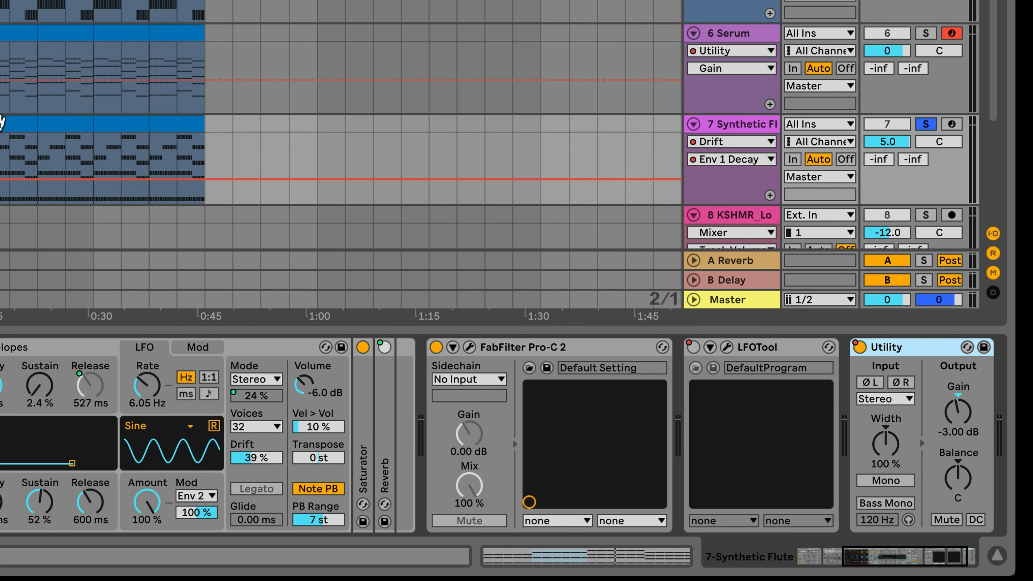
Step: Display the Synthetic Flute's Utility Device On automation and check Utility's state over bars 5 to 9 and bars 9 to 25
click(3, 122)
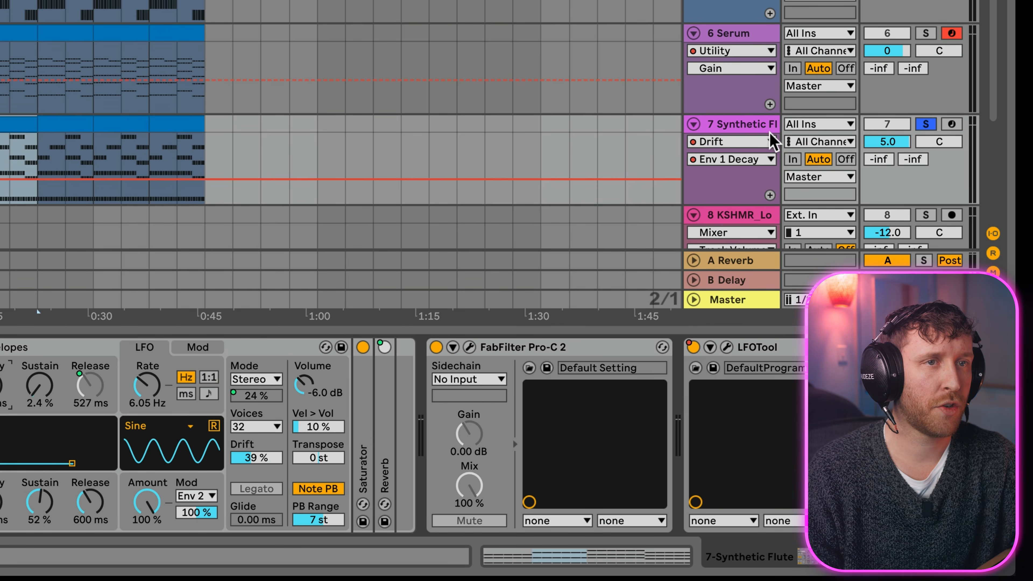
click(771, 142)
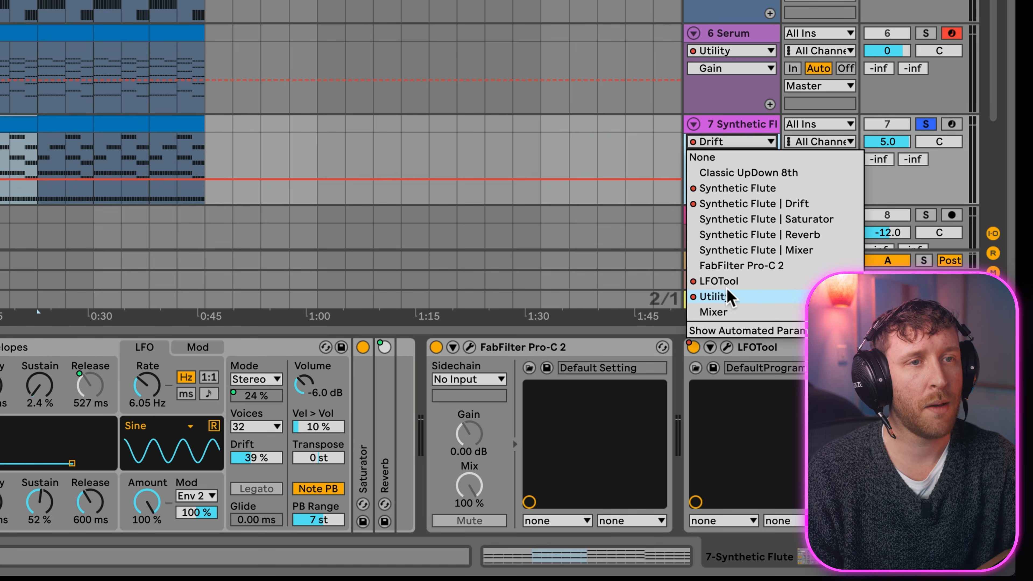
click(721, 298)
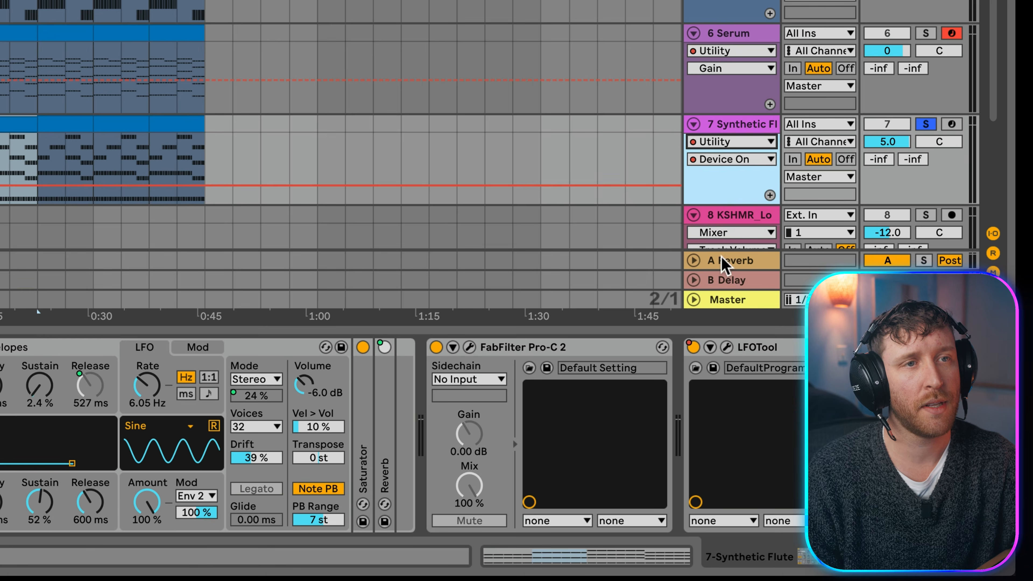
click(765, 159)
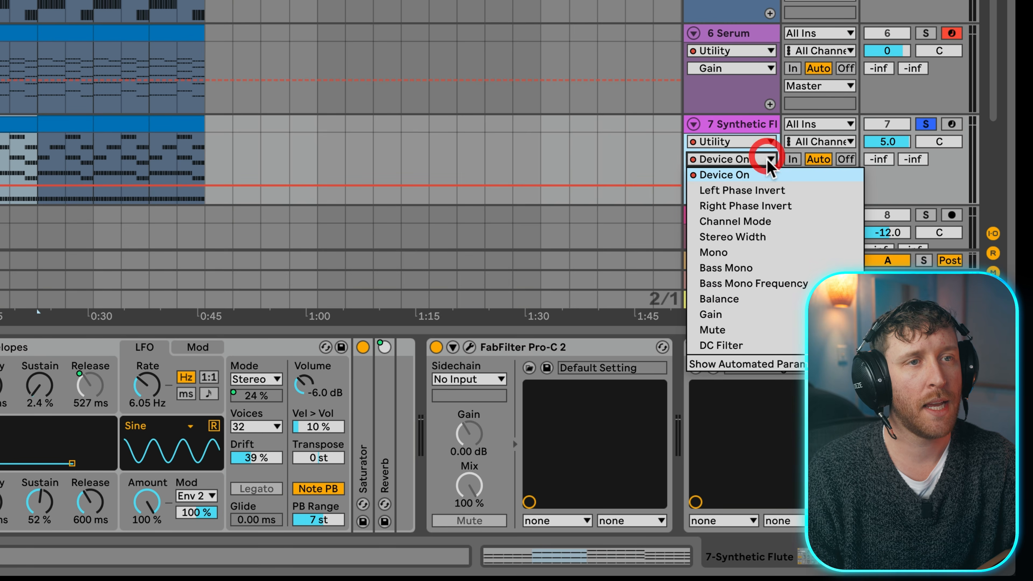
click(724, 175)
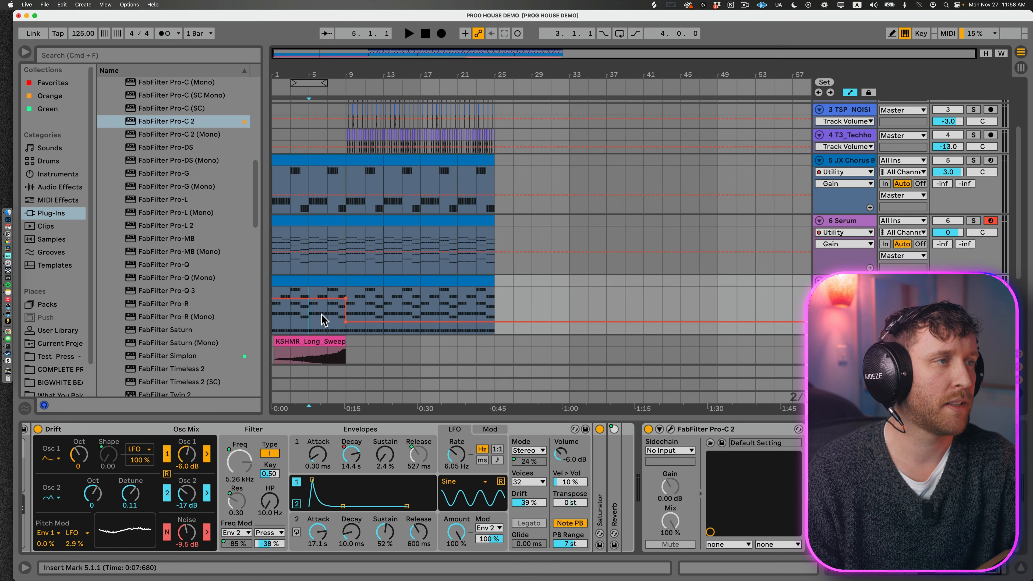
drag(324, 320, 344, 302)
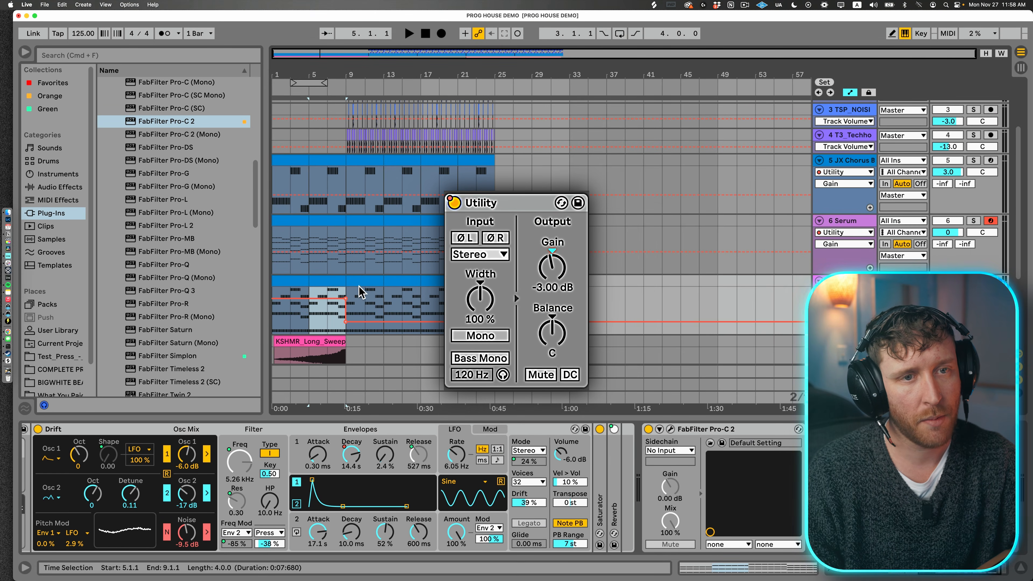
click(362, 281)
shift+click(491, 281)
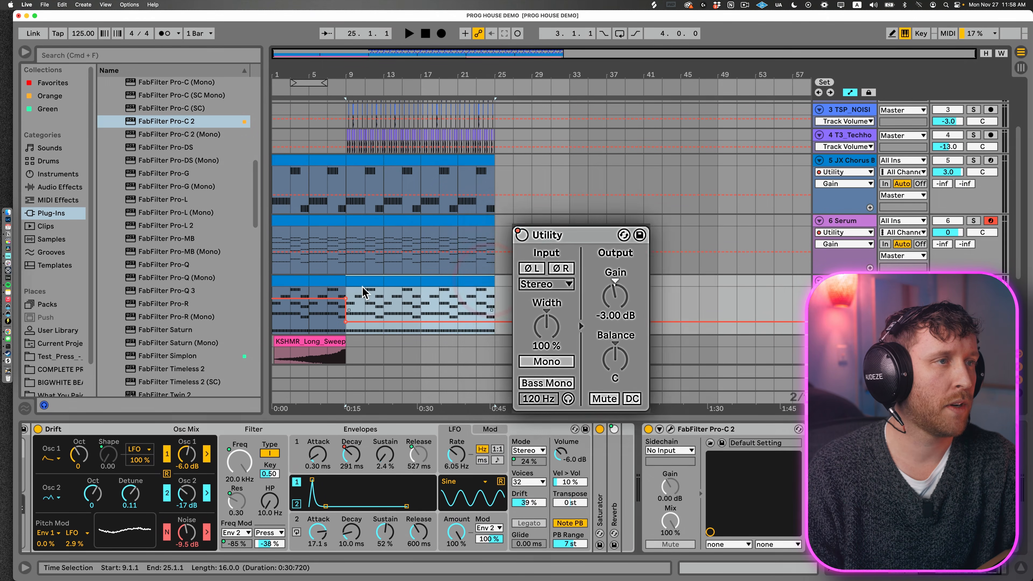
click(362, 281)
Step: Play the arrangement's opening and review the Serum track's wt position automation
click(328, 318)
key(space)
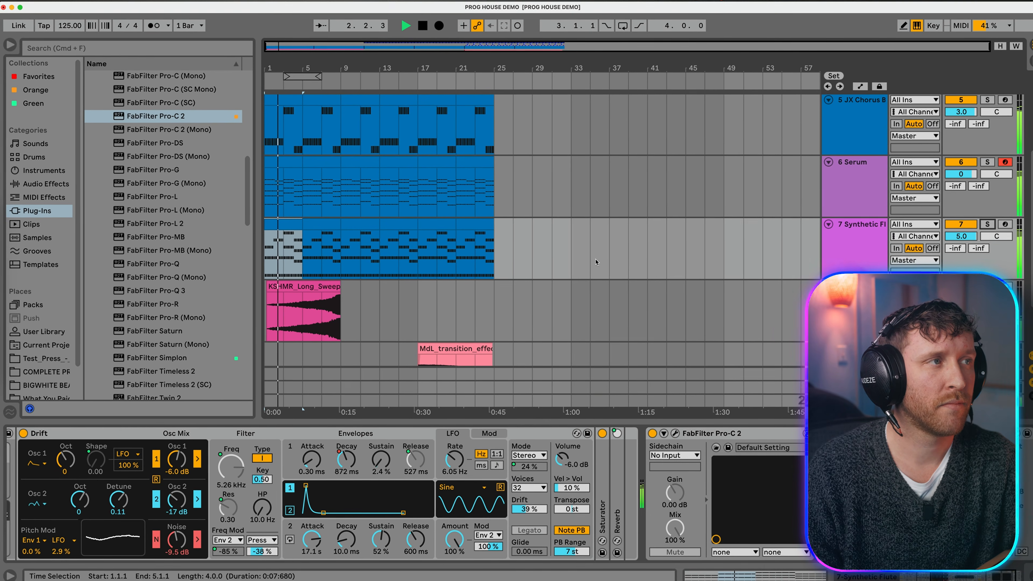
click(861, 160)
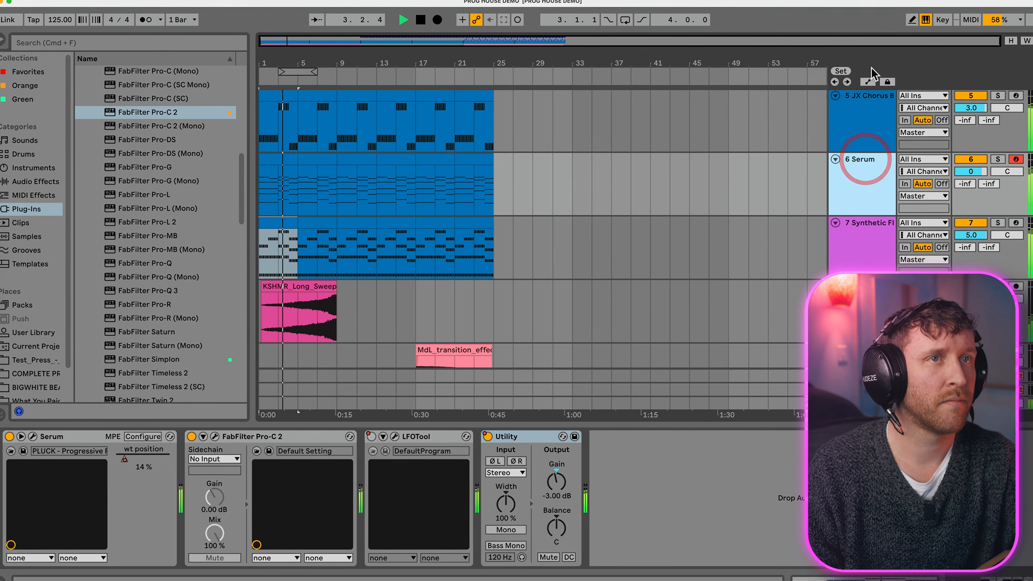
click(870, 80)
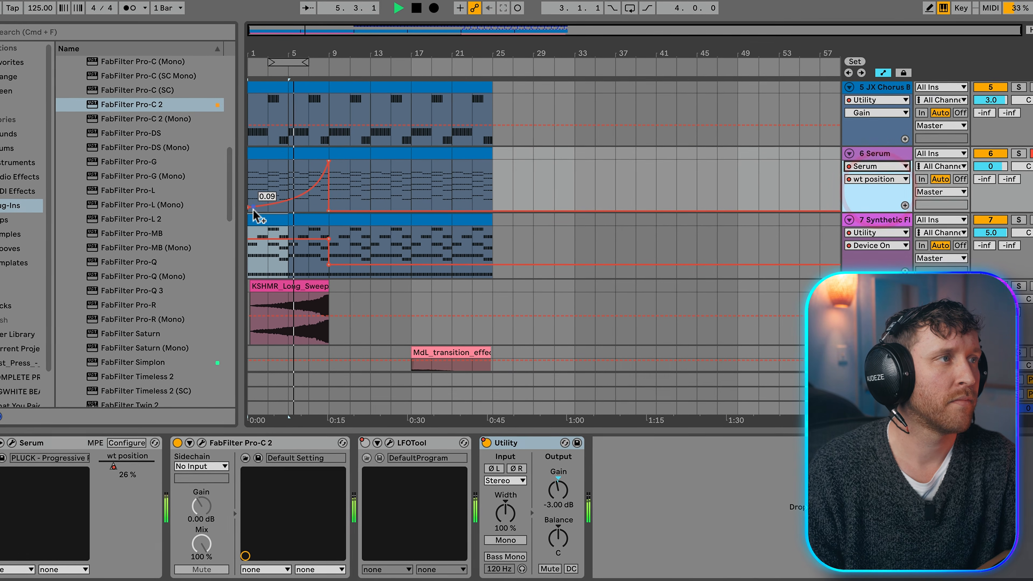
click(898, 179)
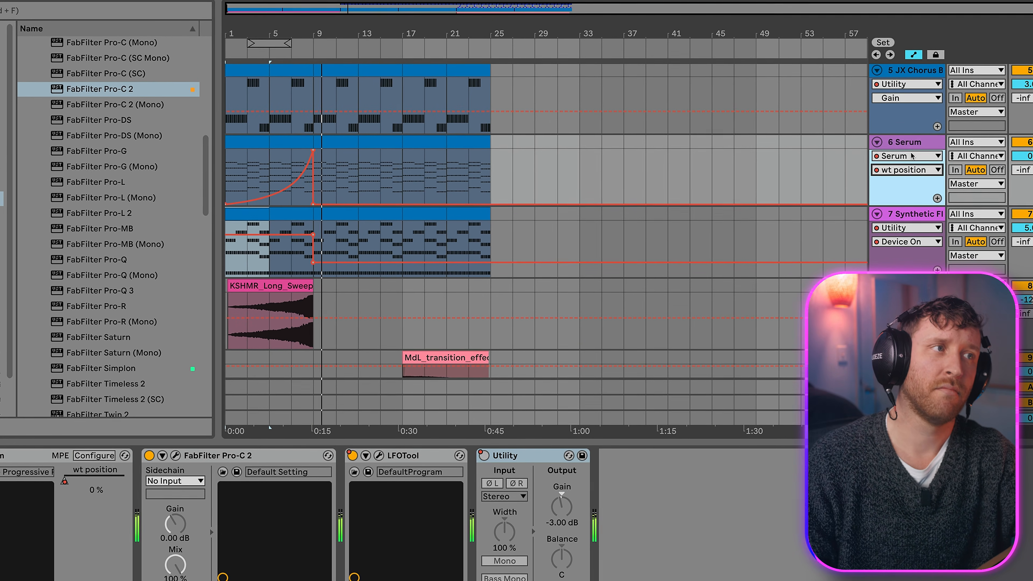
Step: Automate the Synthetic Flute's Reverb Dry/Wet to rise from bar 5 to bar 9 and drop back there, and play from bar 7
click(910, 227)
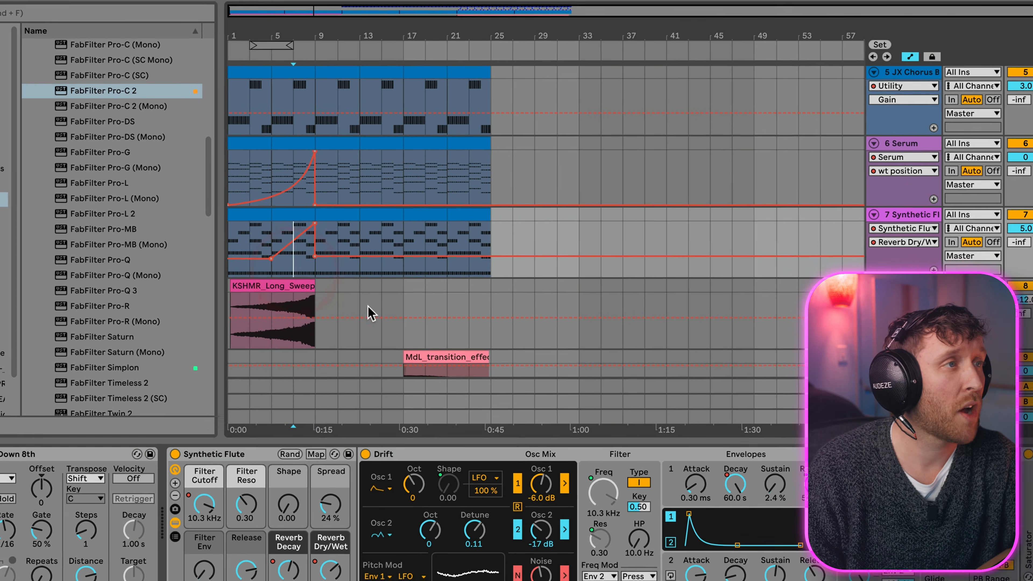
key(space)
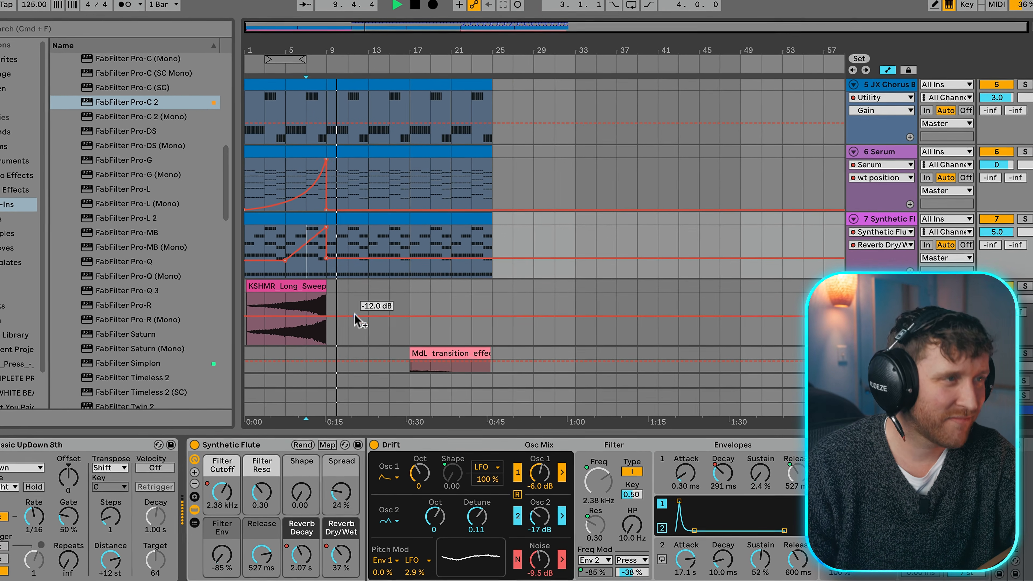
Step: Copy the flute's Reverb Dry/Wet rise and the Serum track's wt position rise from bars 5–9 to bars 13–17
scroll(375, 303, down, 3)
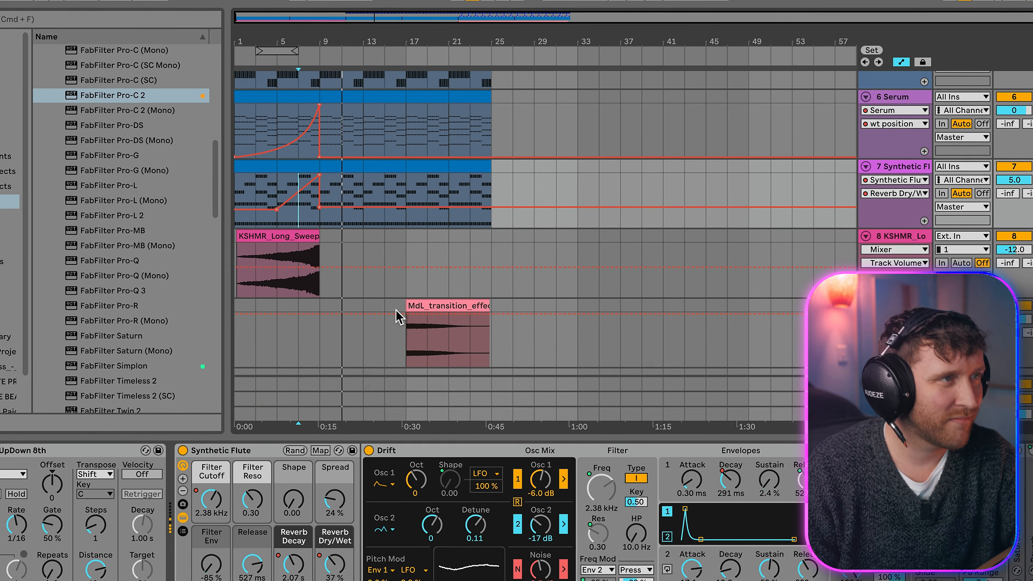
click(383, 313)
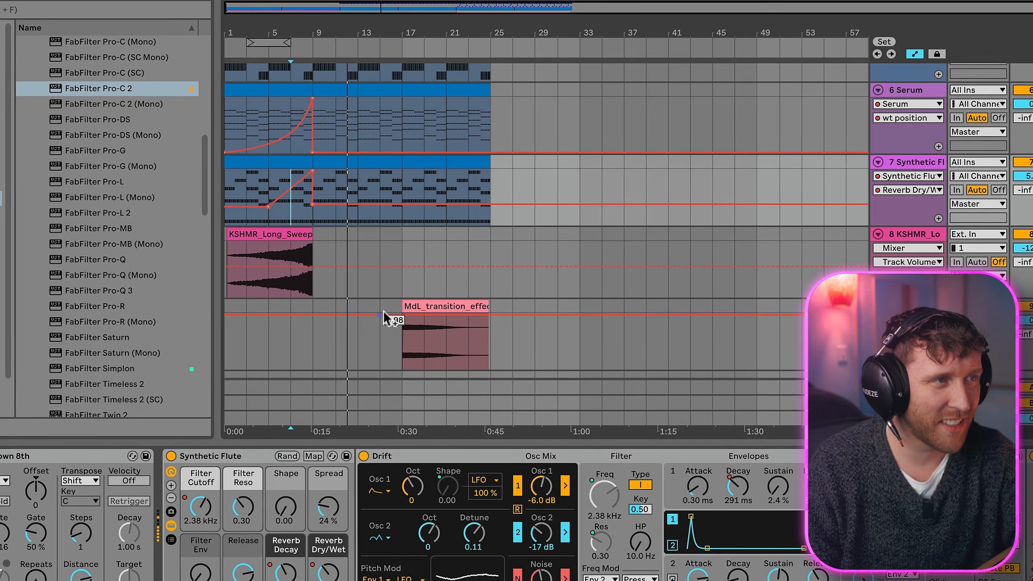
drag(345, 272, 310, 273)
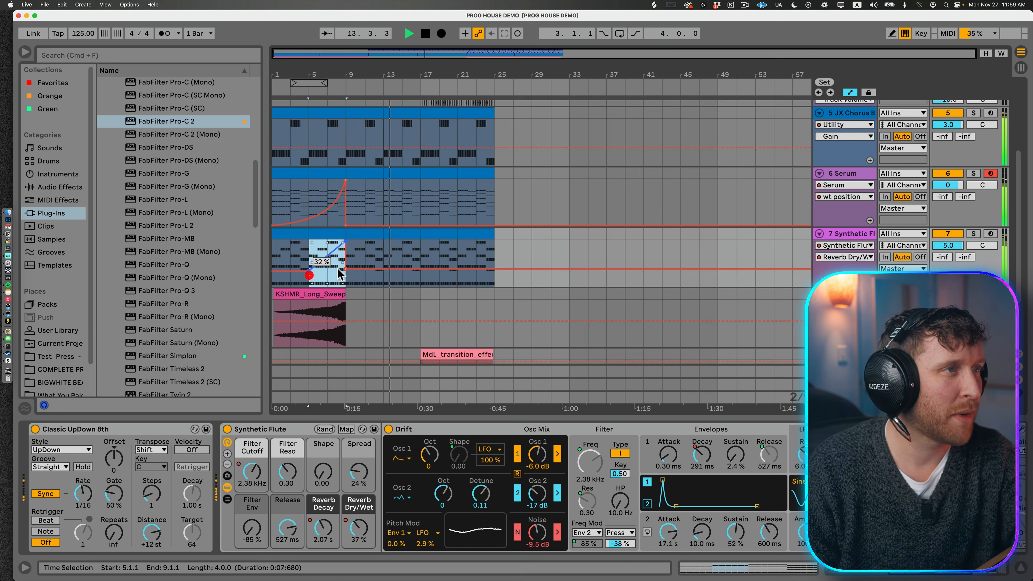
key(super+c)
click(385, 256)
key(super+v)
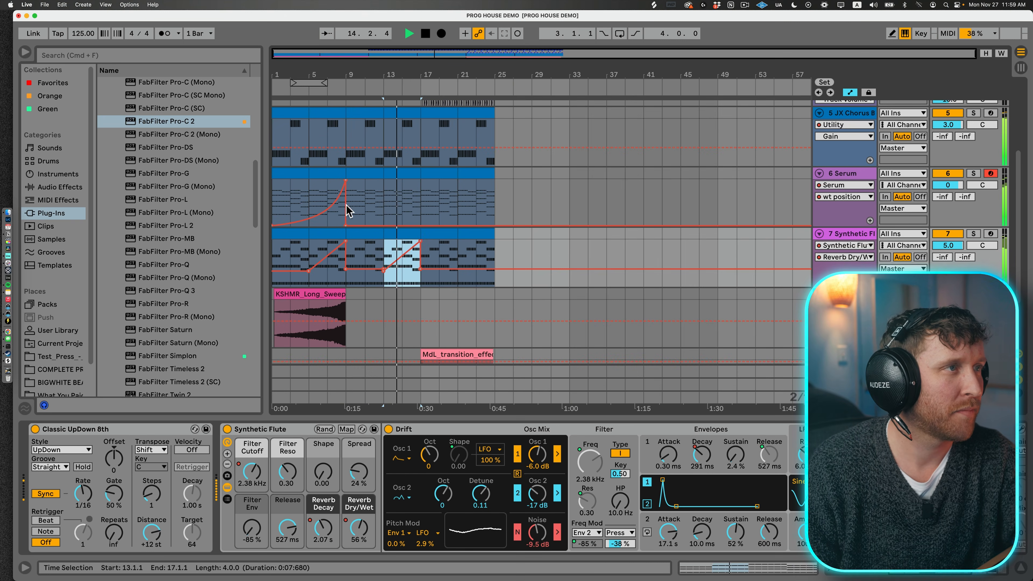
drag(308, 200, 346, 201)
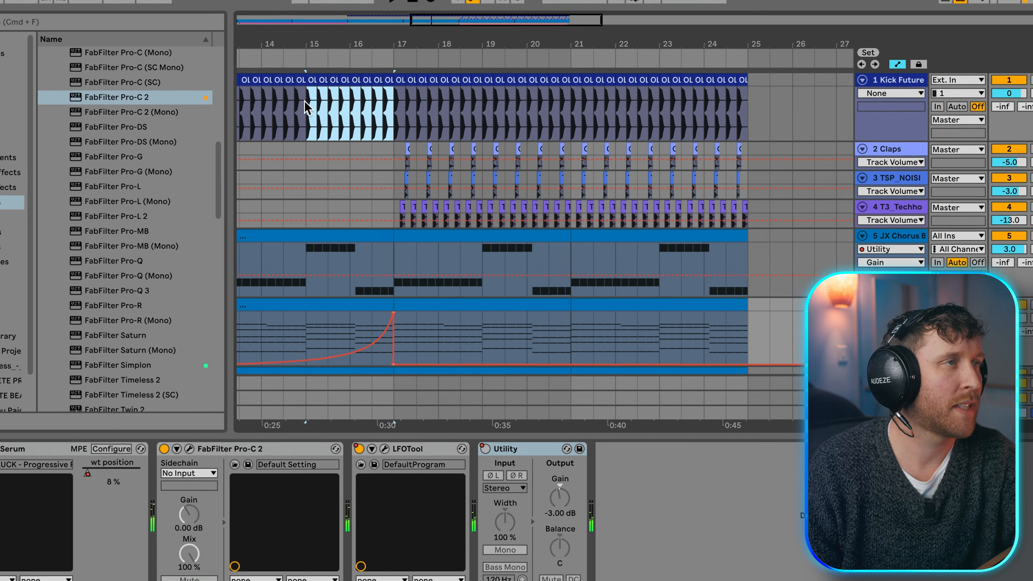
Step: Consolidate the kick clips in bars 15 to 17 and end the resulting clip one beat before bar 17
click(332, 126)
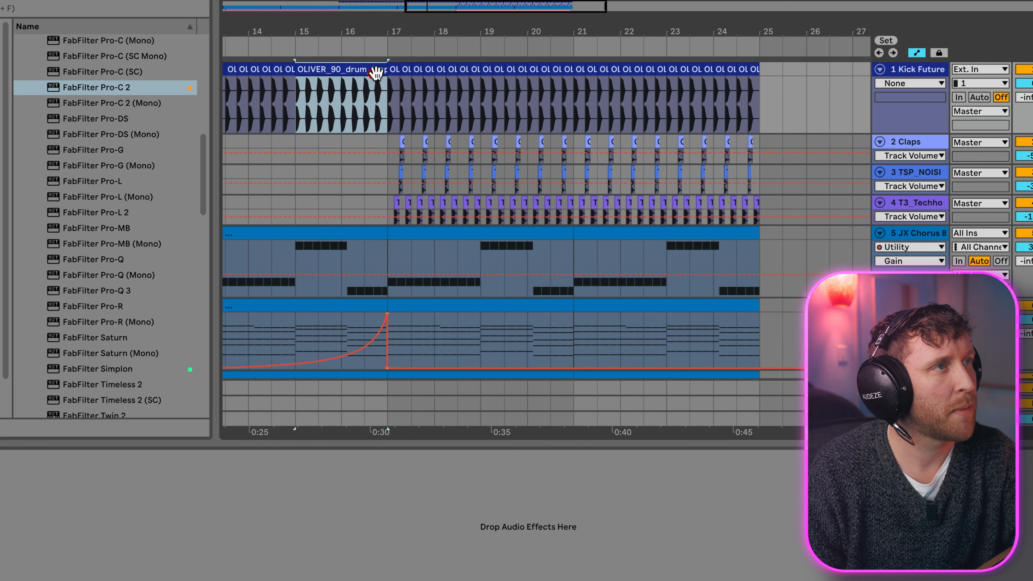
key(a)
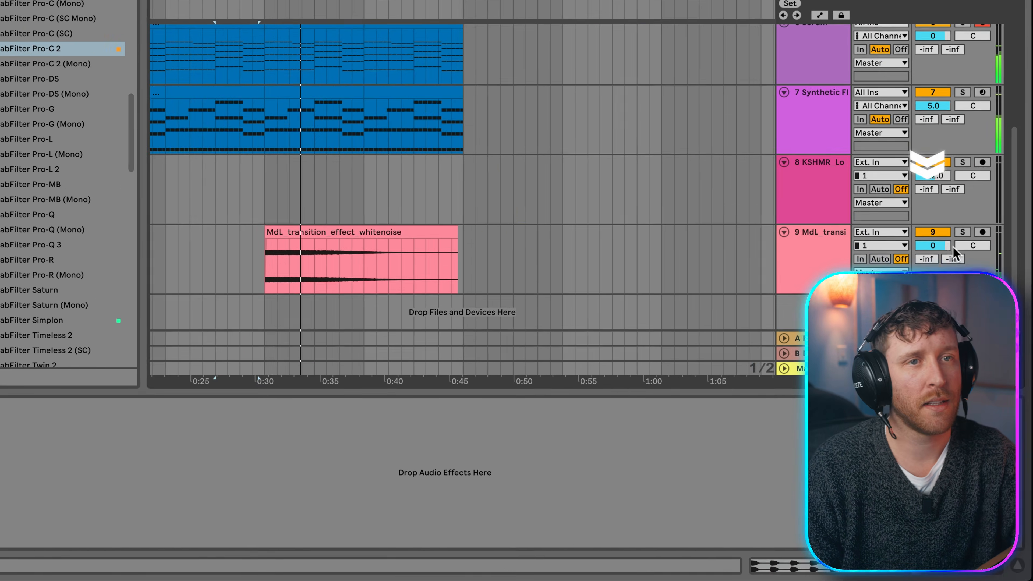
Step: Lower the MdL_transition white noise track's volume to -6.0 dB and play the lead-in to bar 17
key(space)
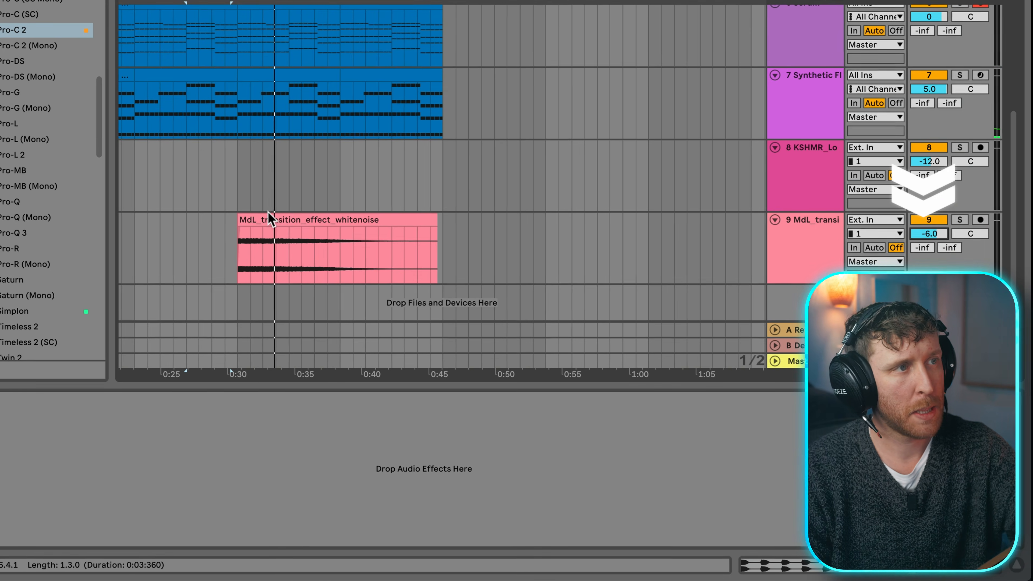
click(303, 219)
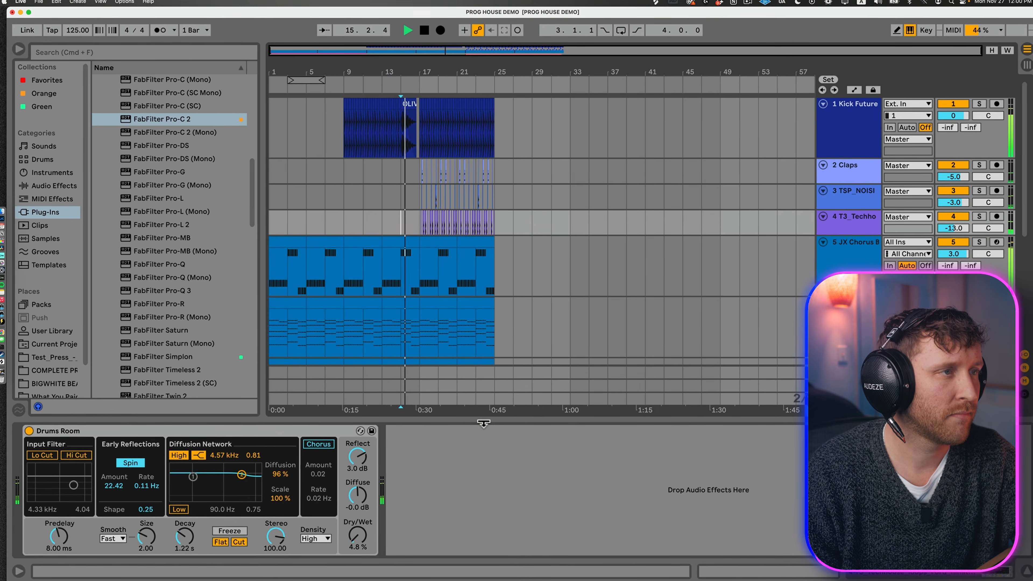
click(460, 414)
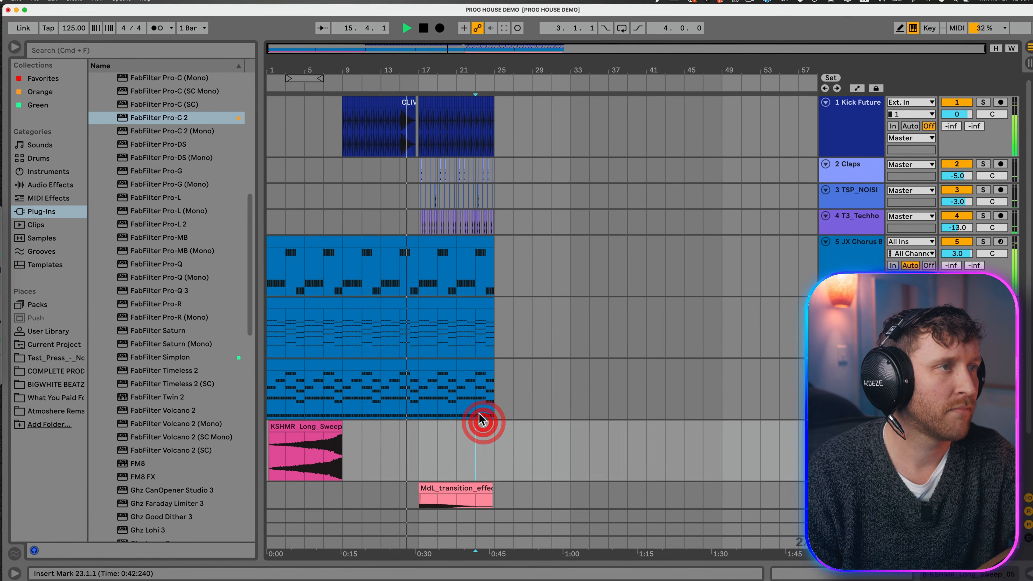
Step: Set the Synthetic Flute's Filter Reso to 0.20 and Filter Env to -81%, and try the arpeggiator's DownUp style from bar 17
drag(413, 64, 431, 53)
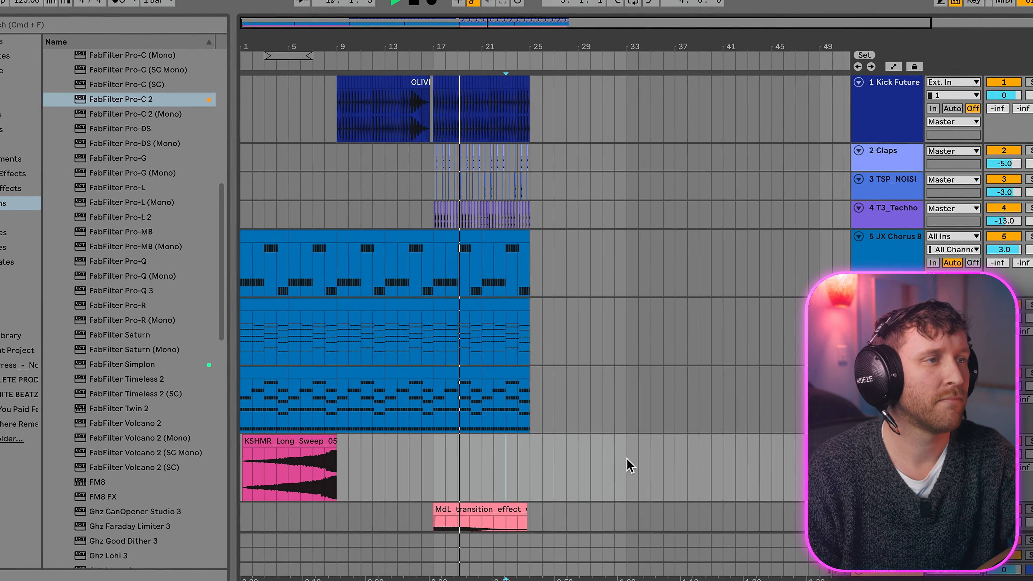
double_click(891, 374)
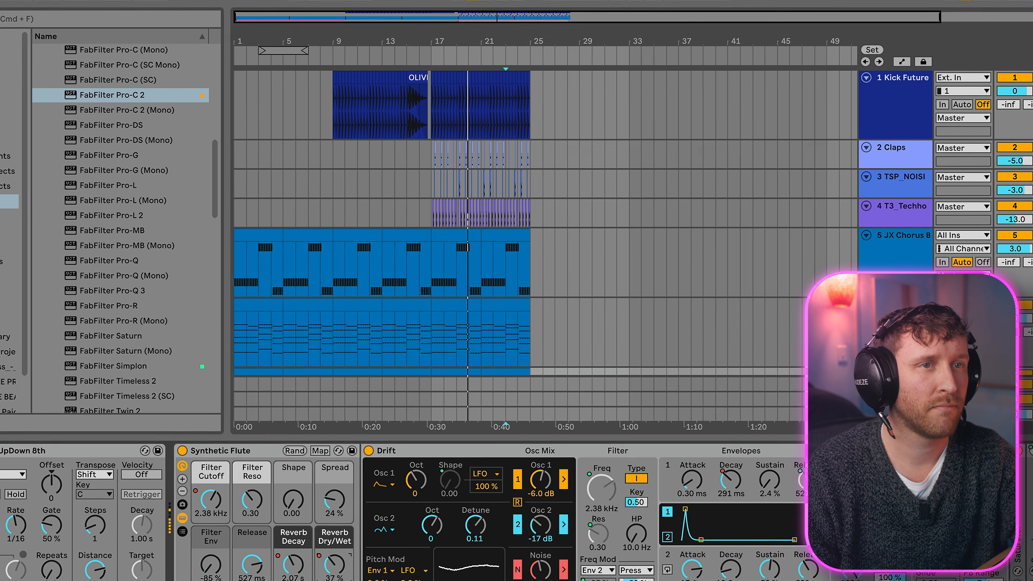
scroll(613, 358, down, 5)
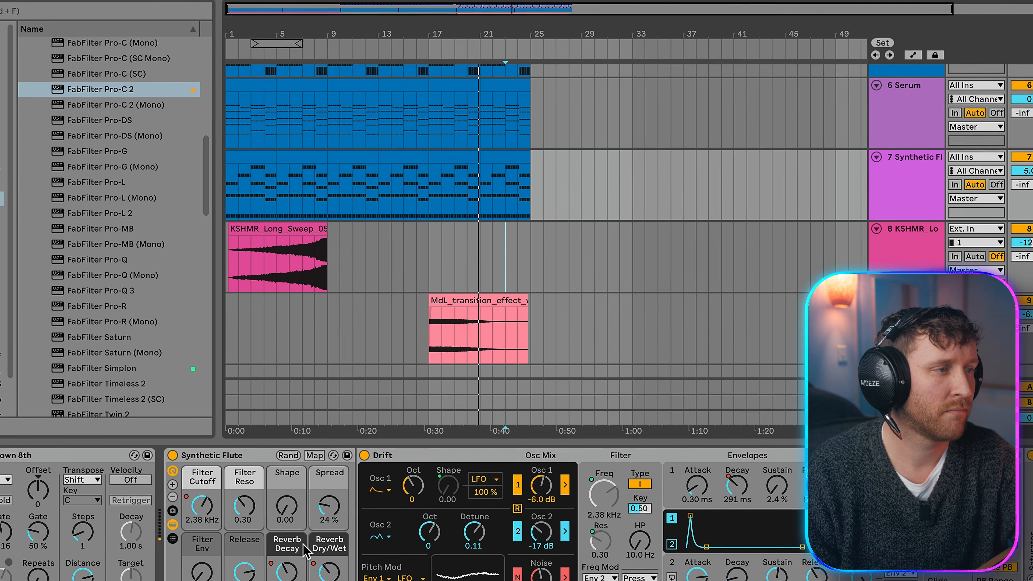
click(61, 465)
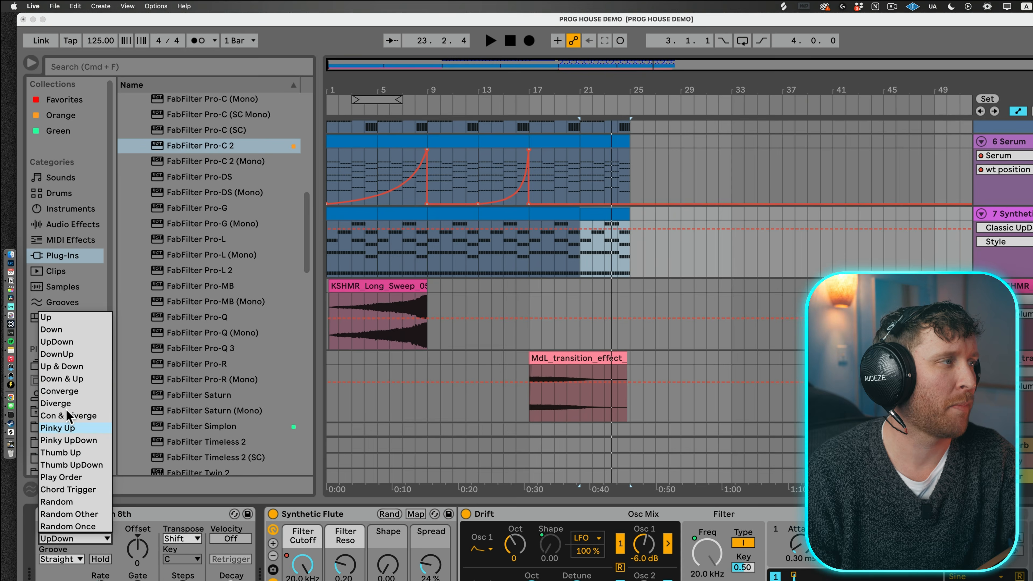
click(566, 211)
key(space)
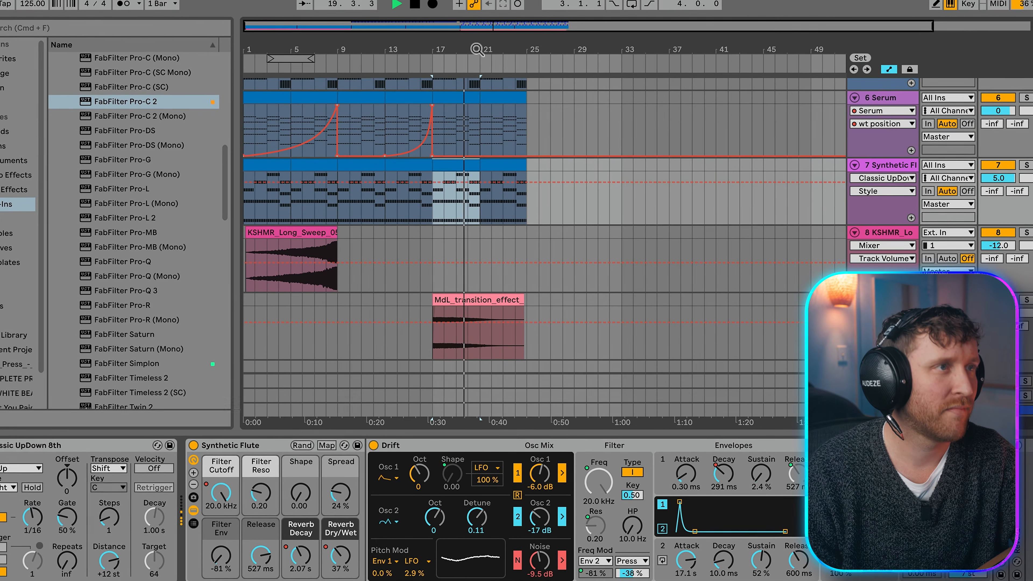
drag(477, 49, 477, 90)
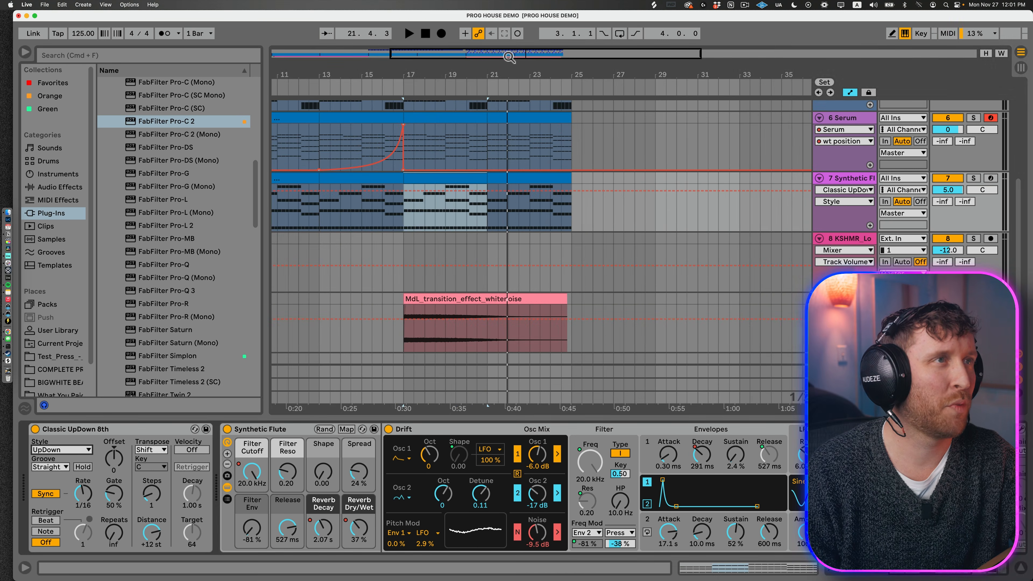
drag(510, 57, 488, 51)
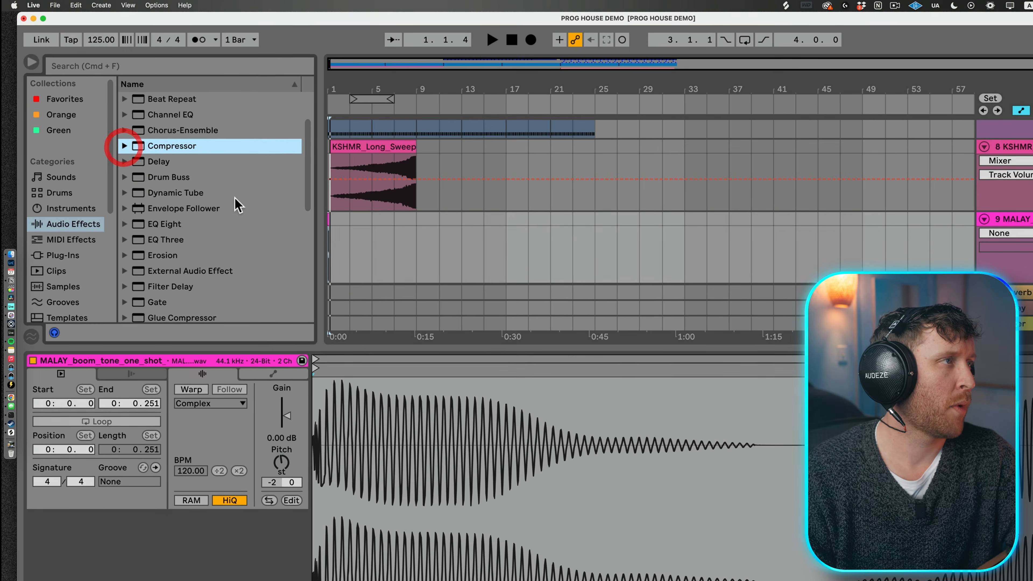
Step: Trim the MALAY boom one-shot clip at bar 1 to a length of about 0.16 seconds
scroll(207, 222, down, 10)
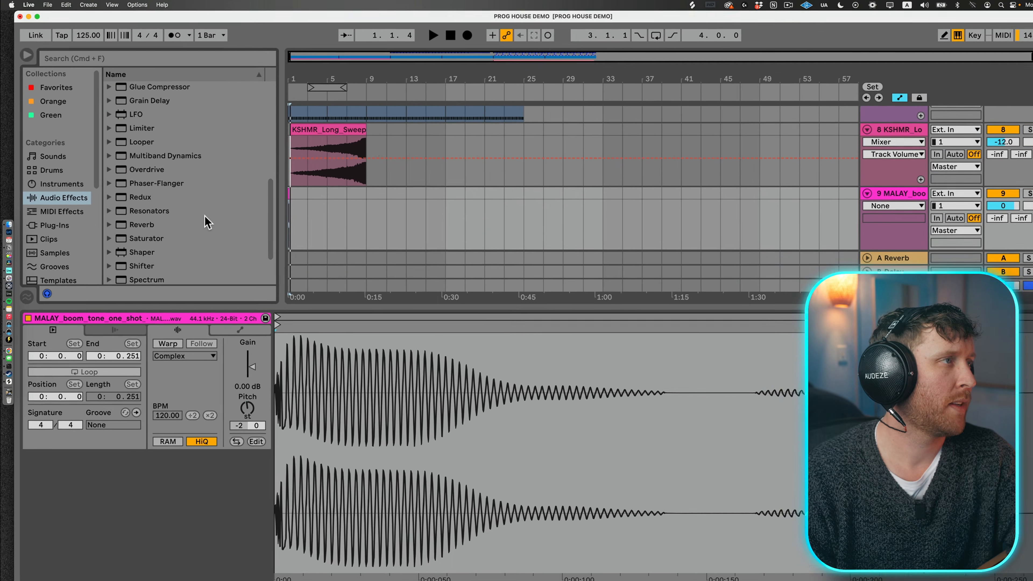
scroll(207, 221, down, 4)
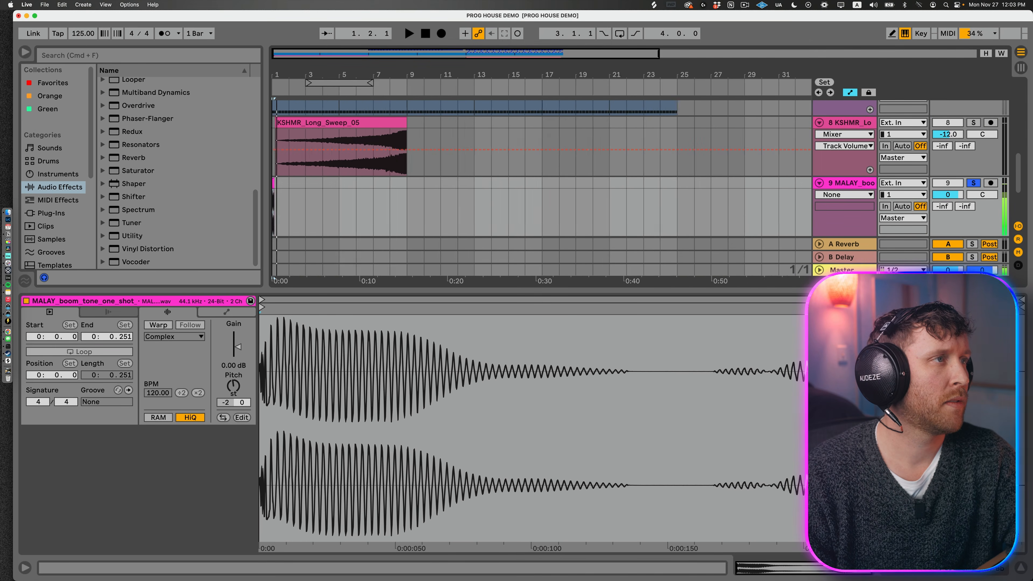
drag(289, 72, 290, 106)
drag(316, 183, 293, 182)
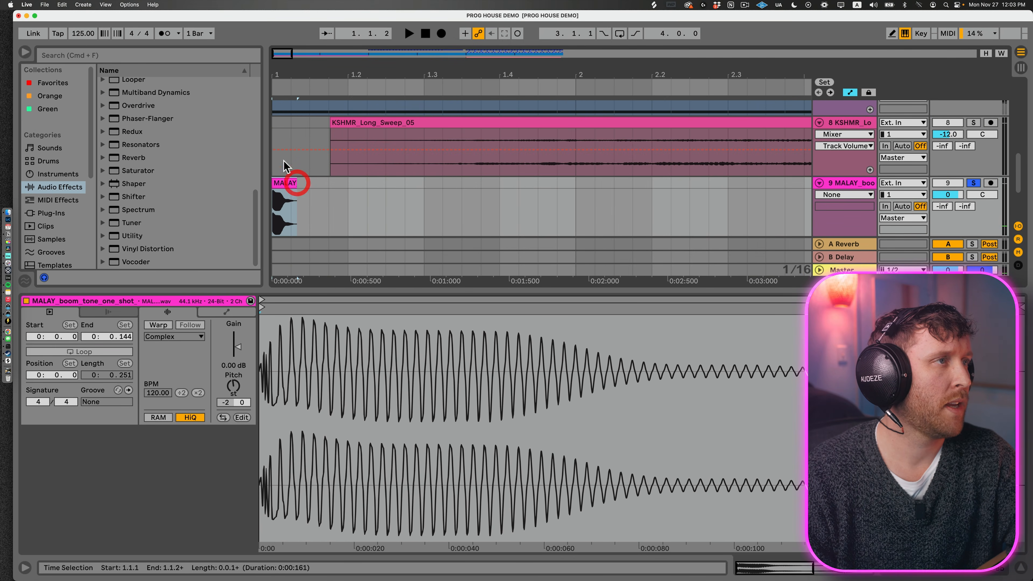
key(space)
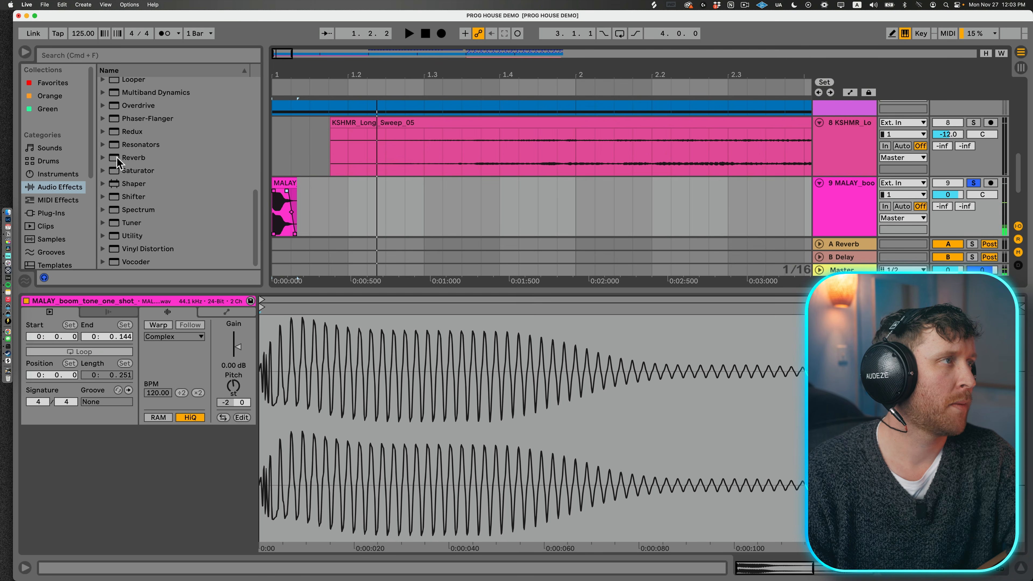
Step: Add a Reverb with 3.79 s decay and 75% Dry/Wet to the boom track, with Overdrive's Distort preset in front of it
drag(117, 159, 347, 223)
key(space)
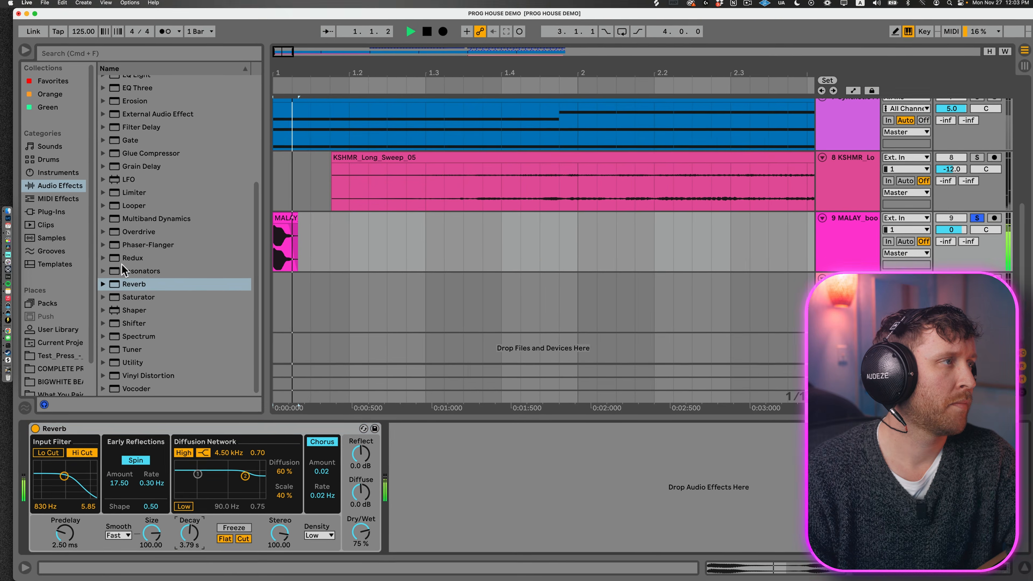
key(space)
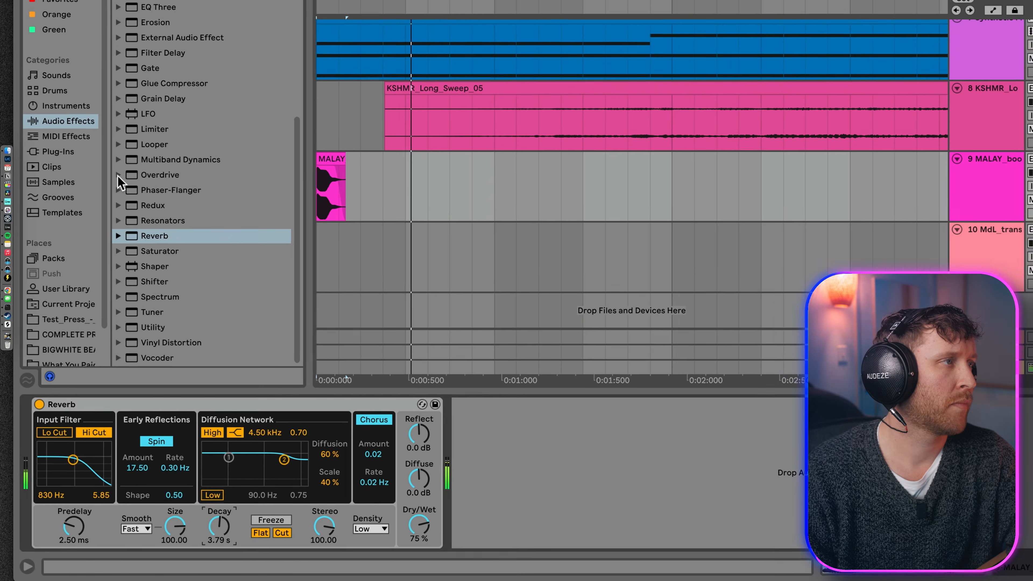
click(103, 232)
drag(128, 247, 65, 462)
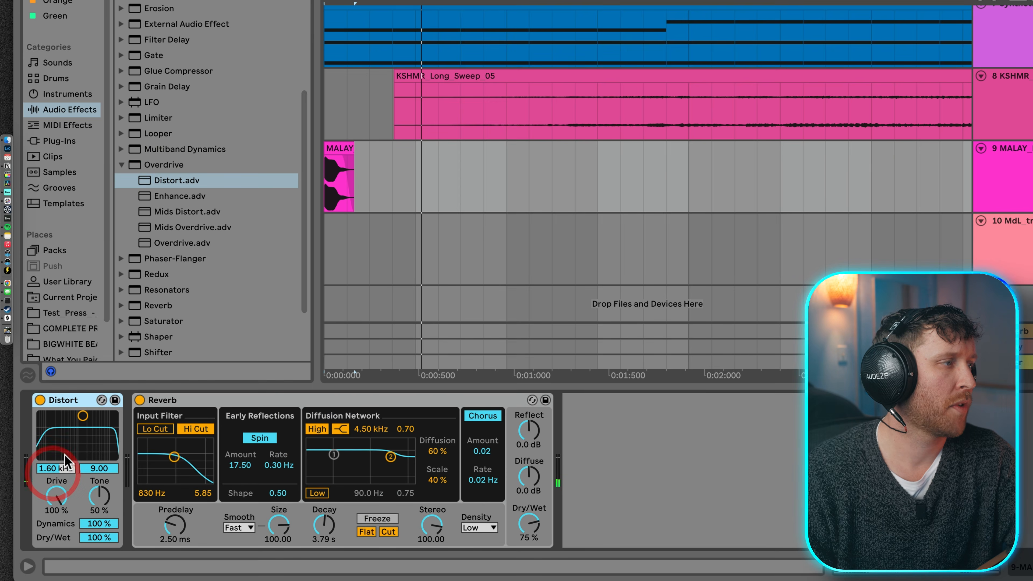
Step: Insert FabFilter Pro-Q 3 between Distort and Reverb, load its Phone 2 preset and lower the high-cut frequency
click(57, 142)
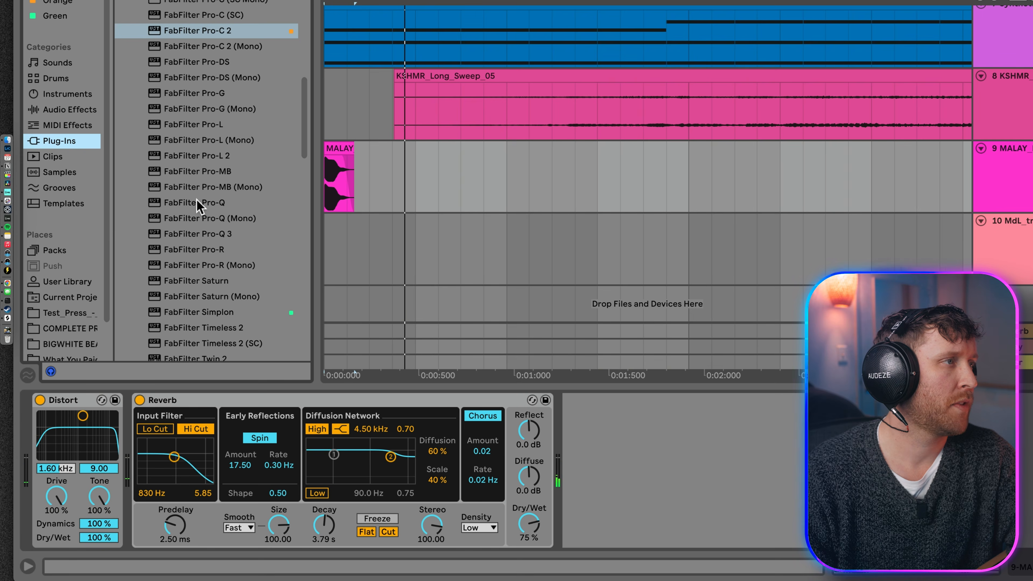
drag(195, 233, 120, 427)
click(881, 89)
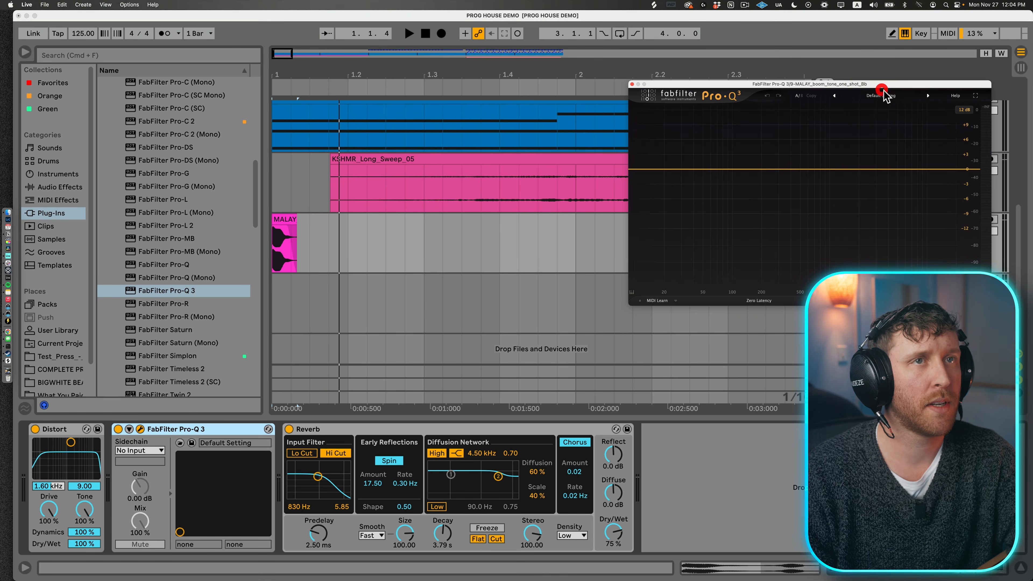
click(878, 168)
key(space)
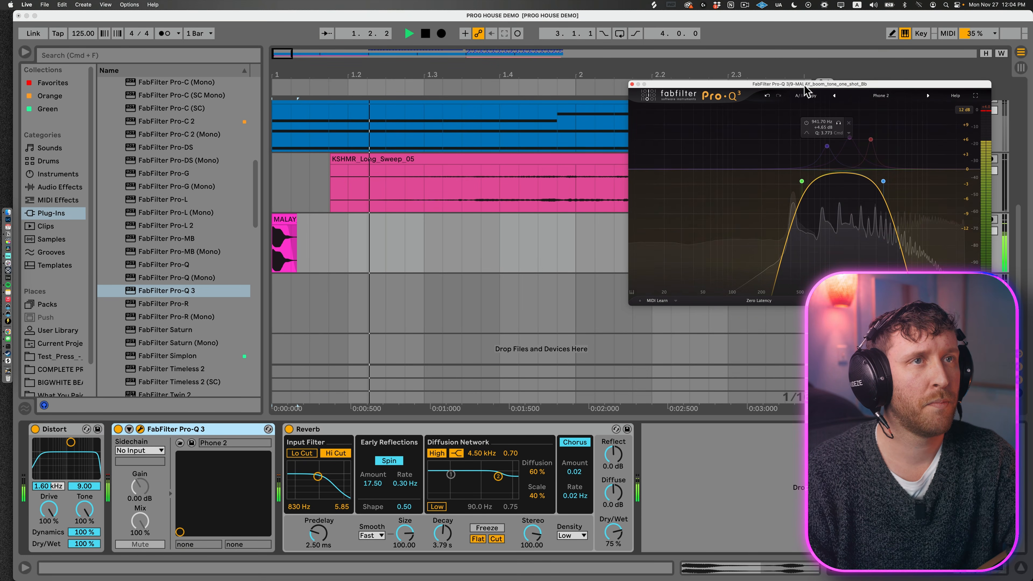
drag(806, 86, 299, 89)
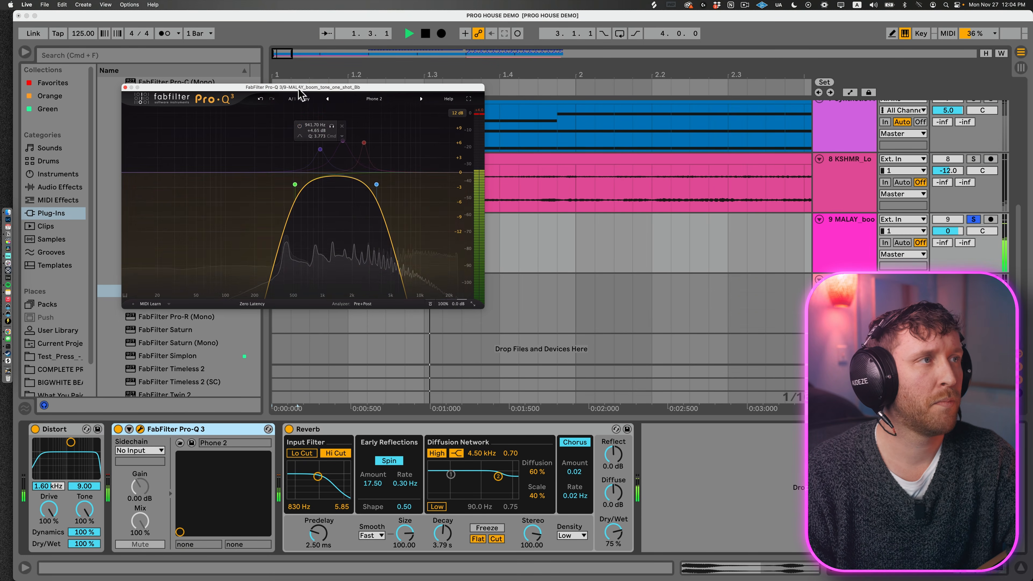
drag(376, 184, 334, 206)
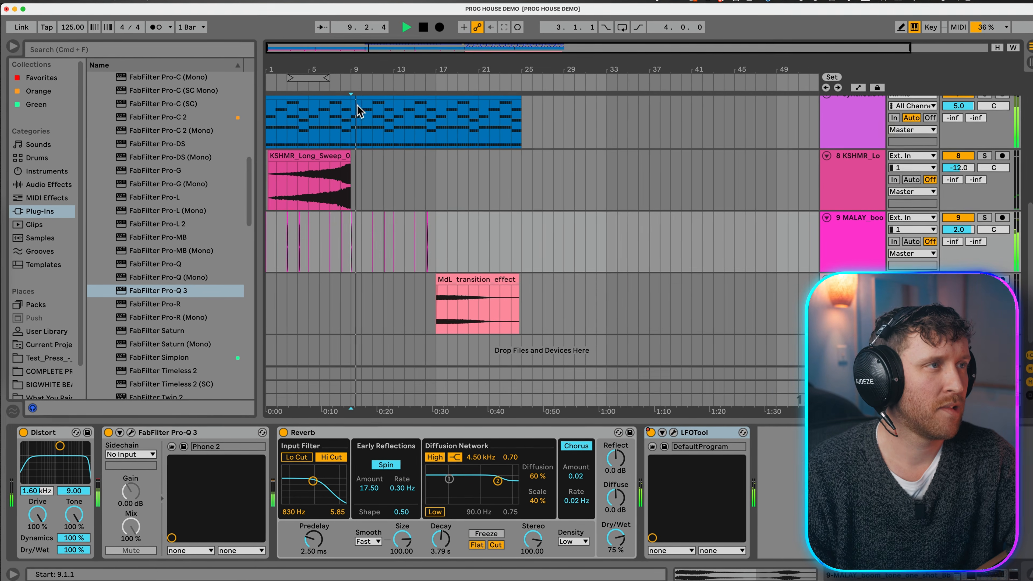
Step: Duplicate the boom hits of bars 13–17 twice so the pattern fills bars 17–25
click(330, 237)
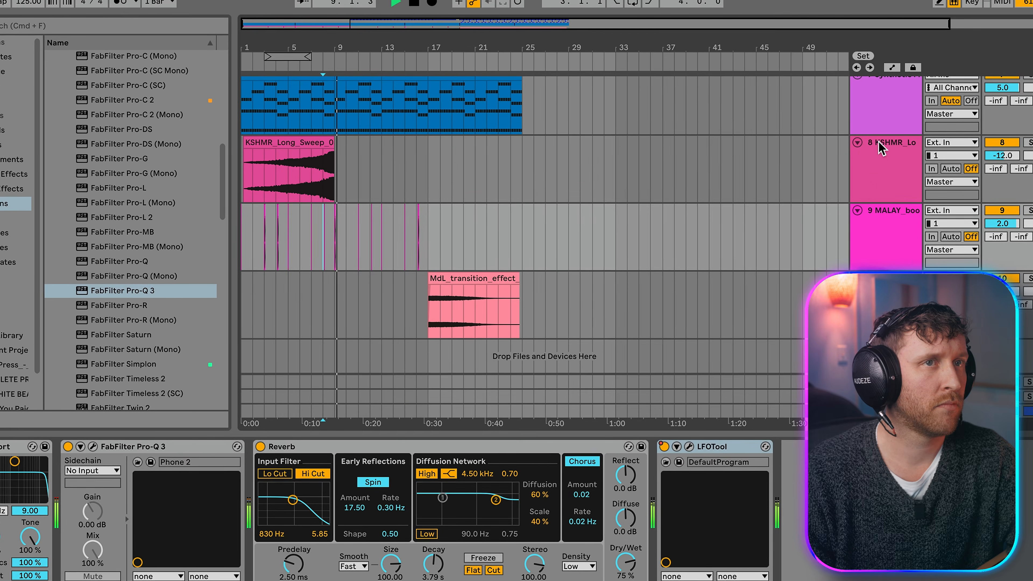
click(873, 154)
click(892, 81)
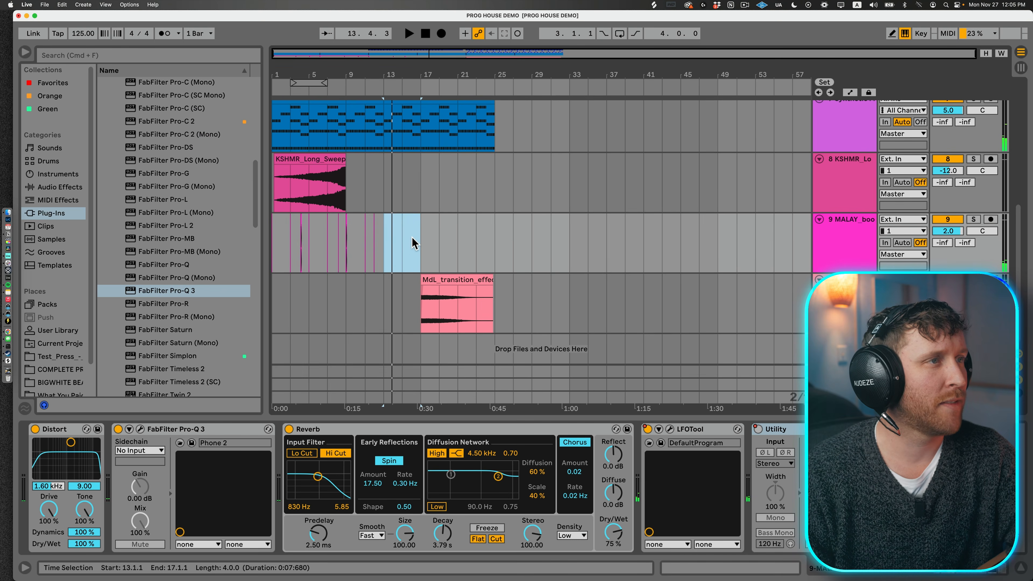
key(super+d)
key(super+d)
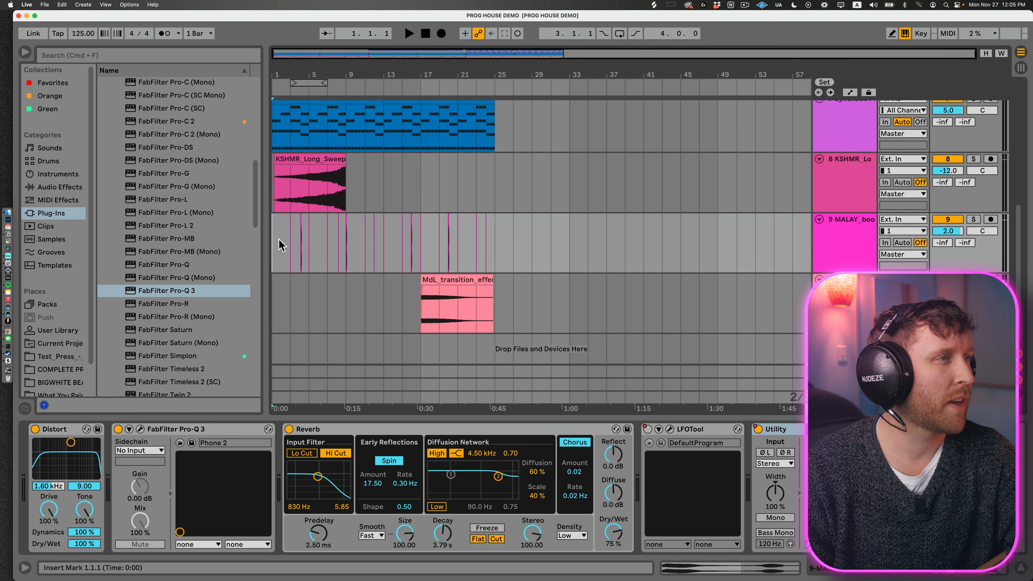
Step: Insert FabFilter Pro-C 2 after the boom track's Reverb and delete boom hits between bars 11 and 17, keeping the one at bar 13
key(space)
drag(176, 122, 649, 530)
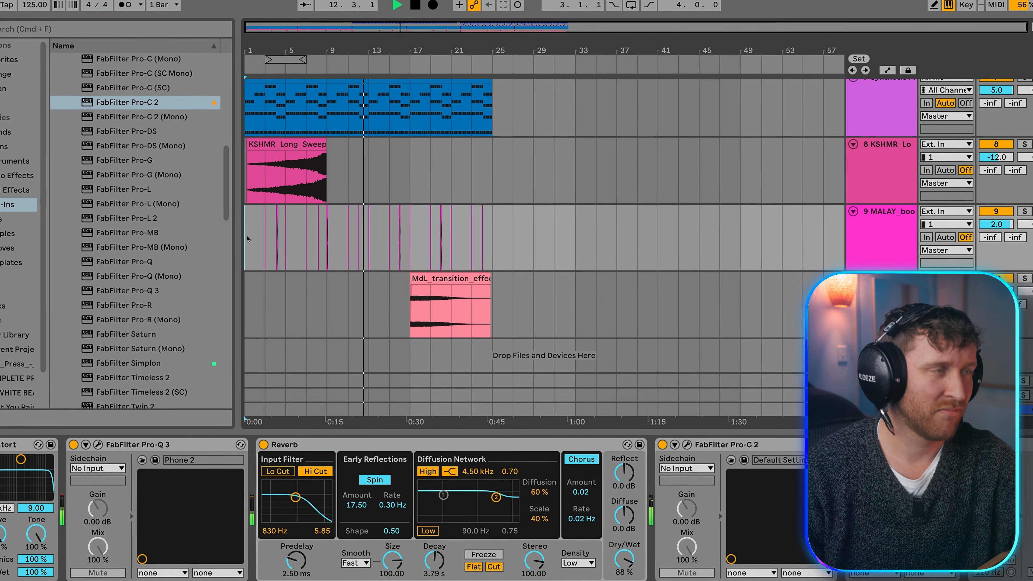
drag(351, 227, 406, 234)
key(Delete)
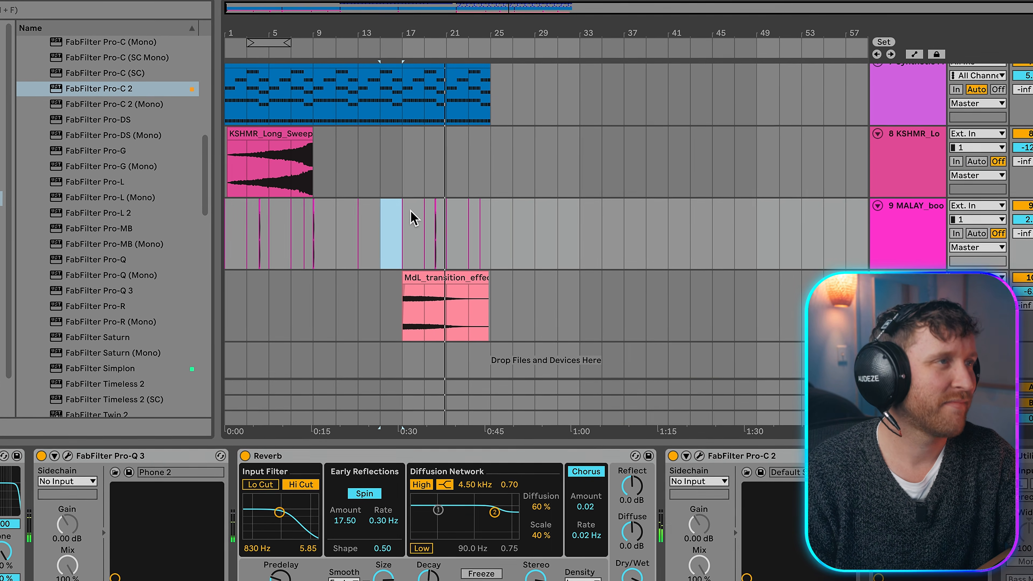
key(space)
click(399, 214)
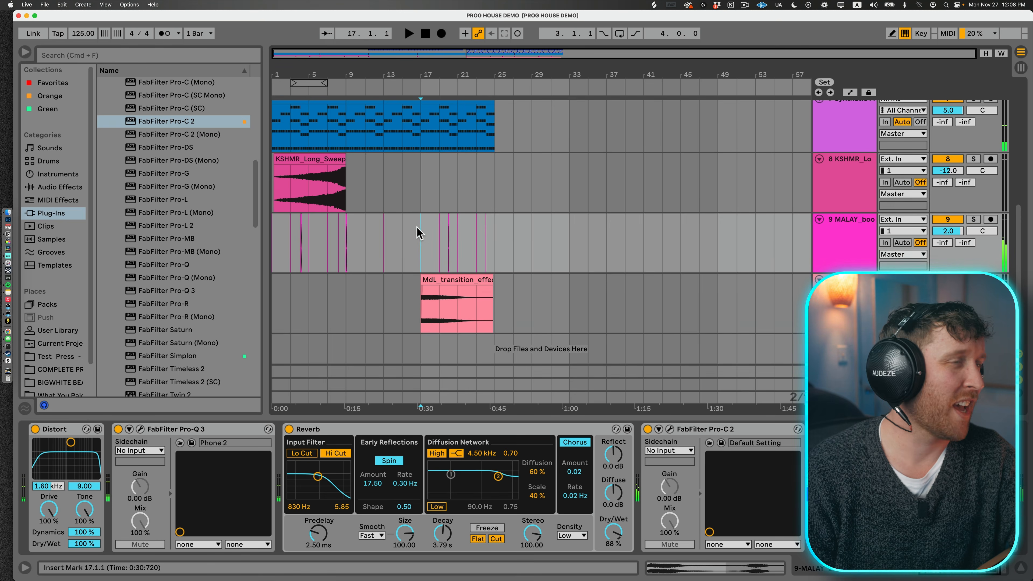
Step: Search the Mac for "acapella" in Finder and bring the 115bpm DREAM acapella into the arrangement
click(718, 119)
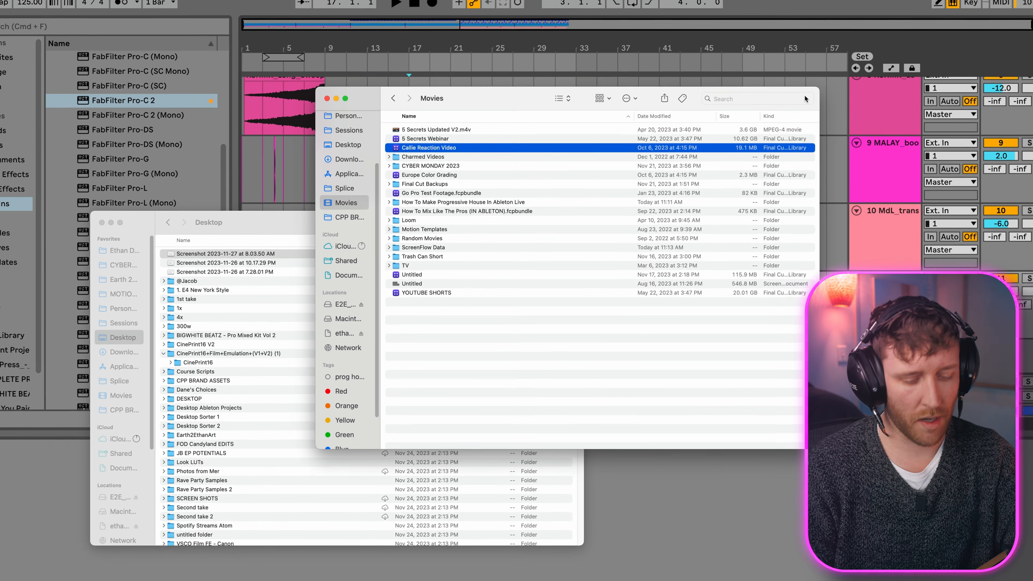
text(acapella)
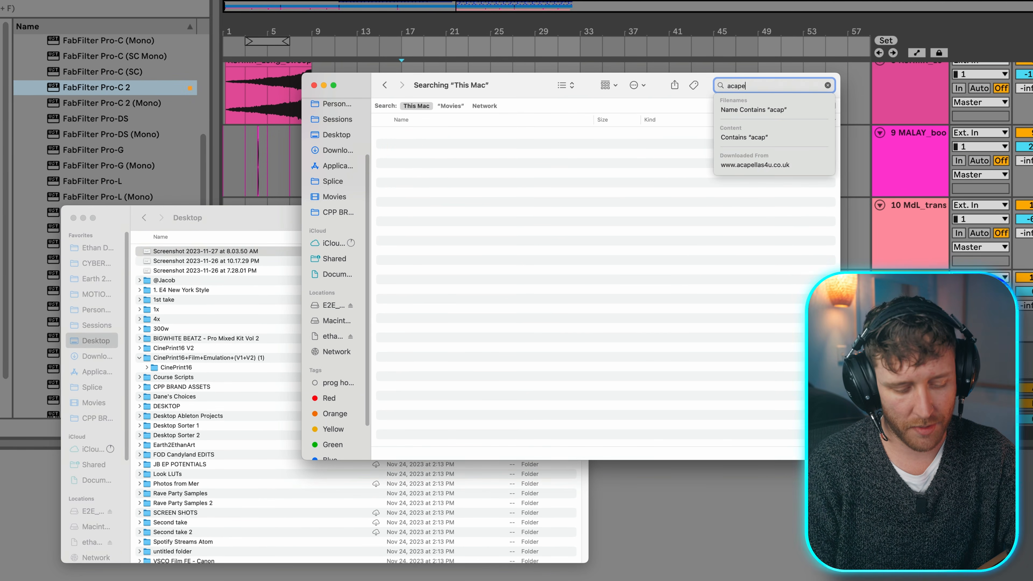
drag(459, 289, 232, 306)
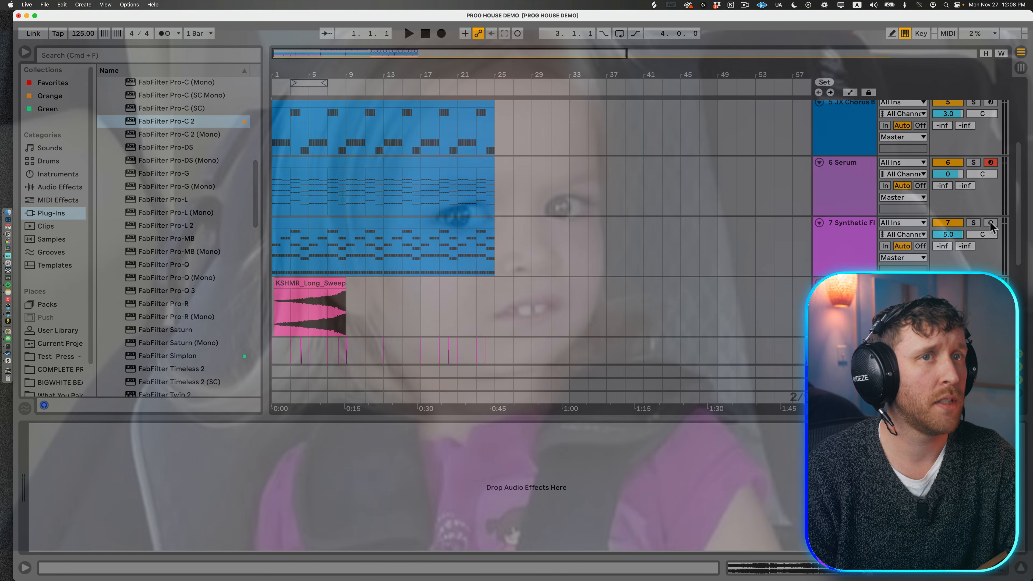
Step: Arm the Synthetic Flute track and position the DREAM acapella clip to start just before bar 9
click(850, 236)
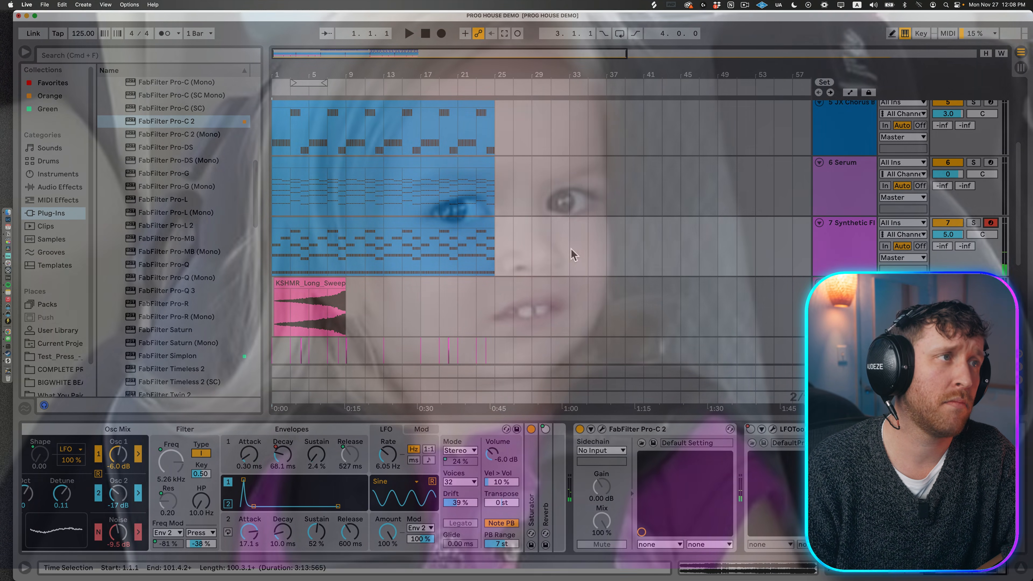
scroll(571, 292, down, 3)
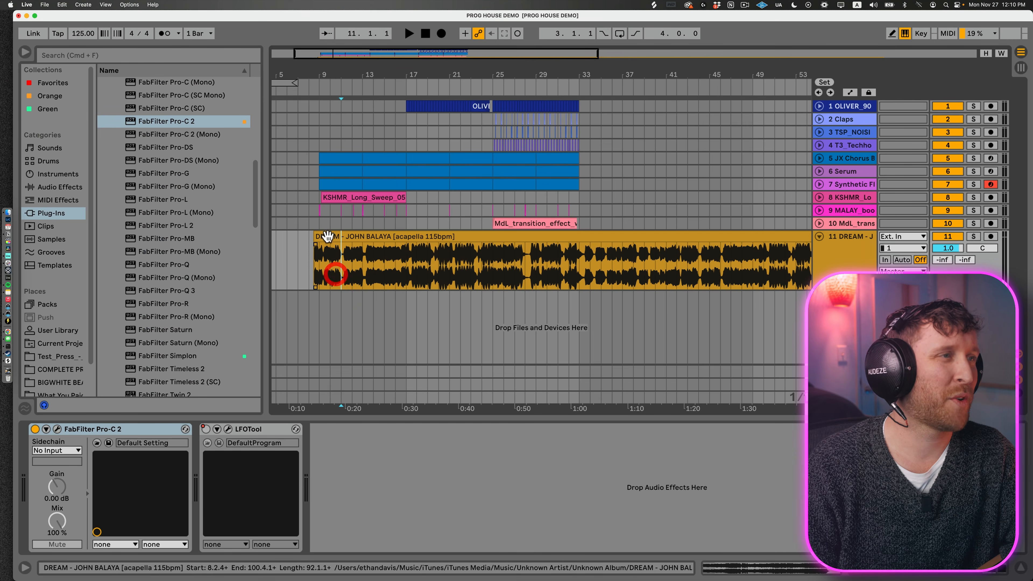
click(329, 235)
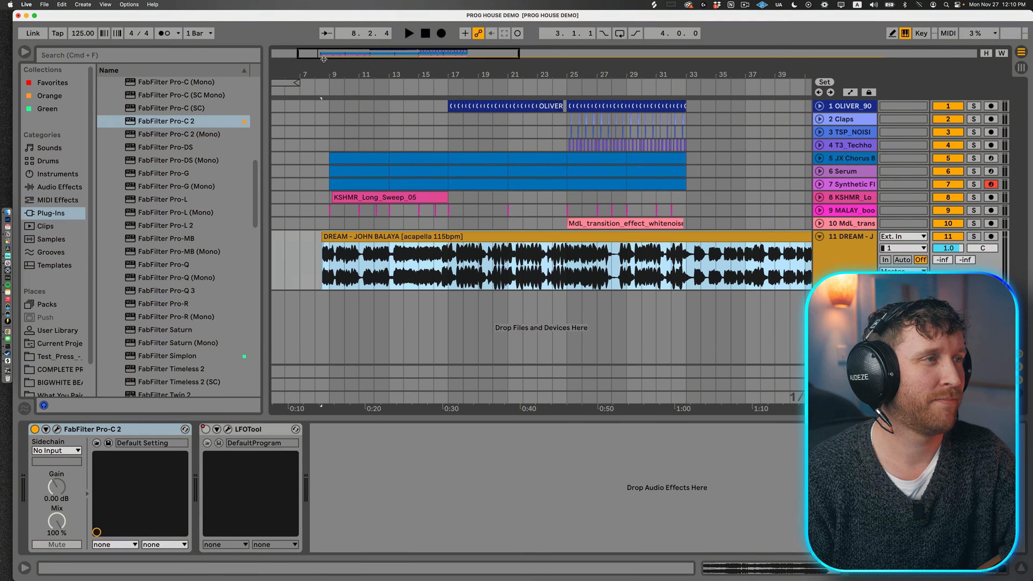
Step: Play the arrangement with the DREAM acapella from just before bar 9 into the full drum section after bar 25
key(space)
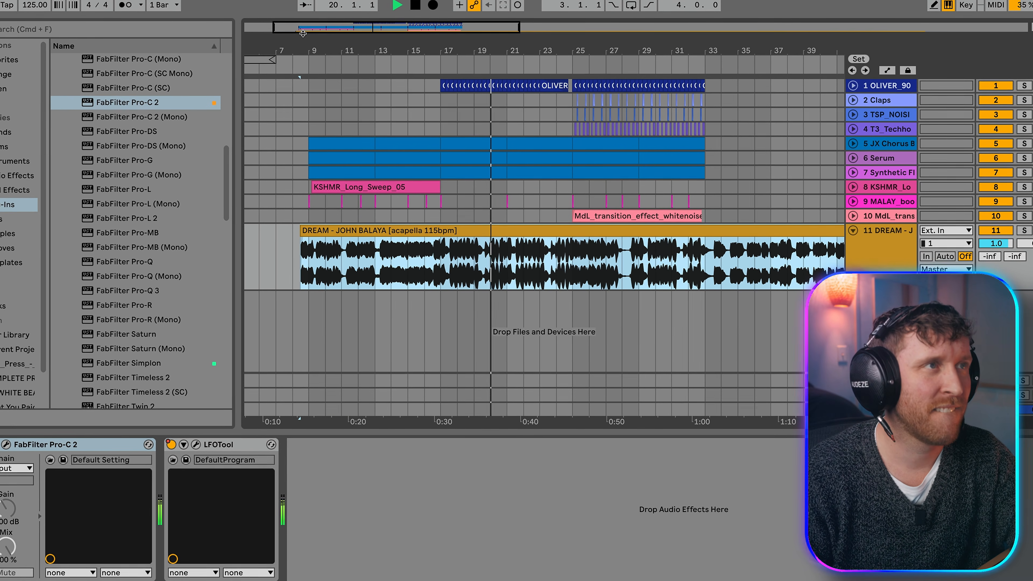
drag(467, 53, 467, 66)
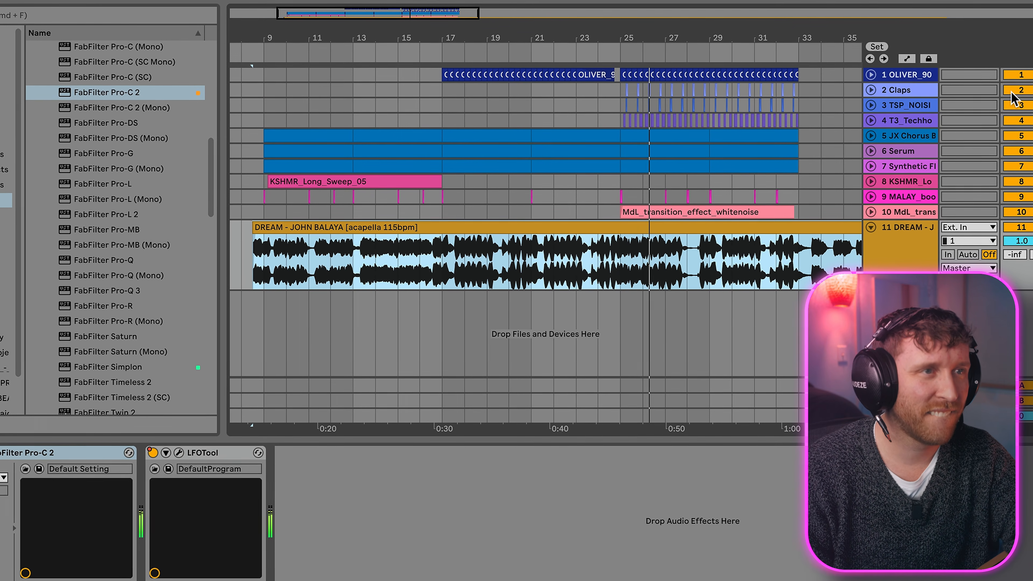
click(756, 215)
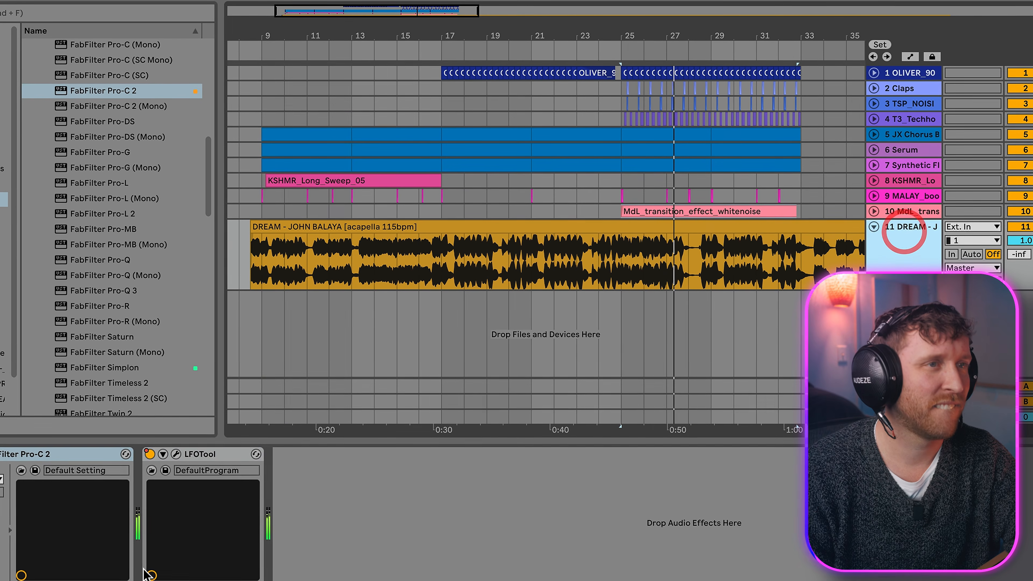
scroll(679, 201, right, 5)
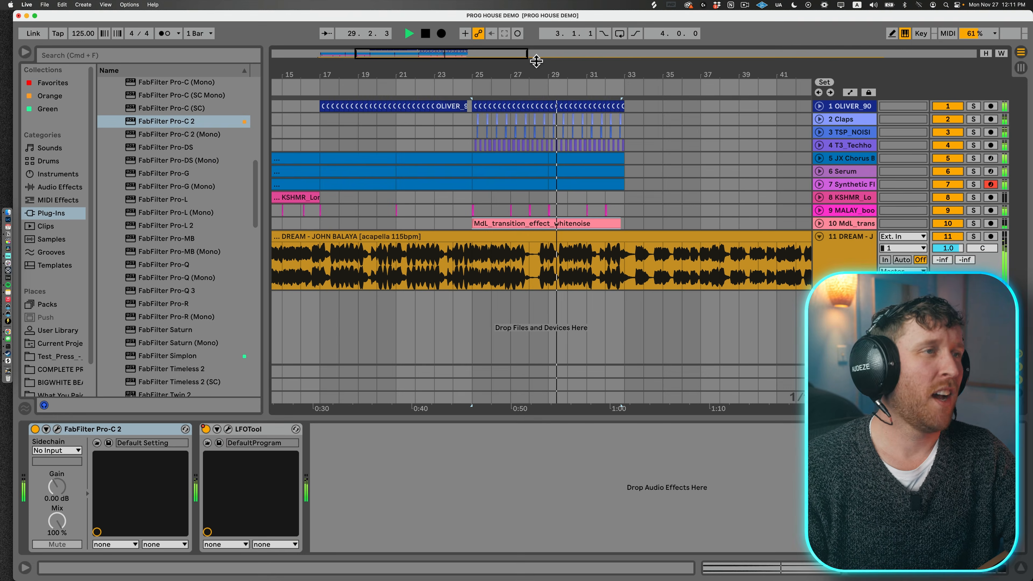
click(504, 230)
double_click(505, 237)
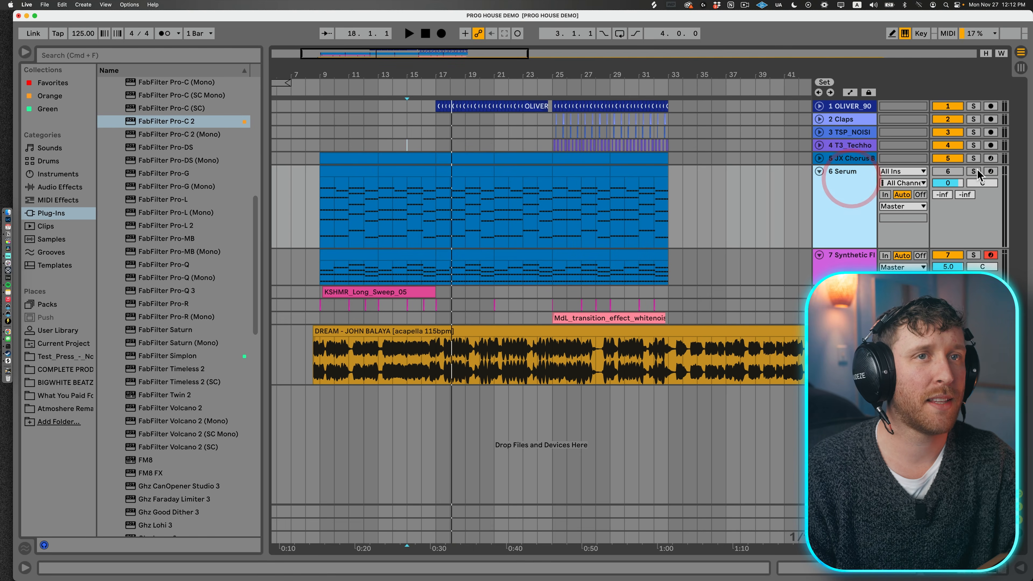
Step: Solo the Serum track and swap its instrument for Drift's Synth Keys preset Fez Keys
click(974, 171)
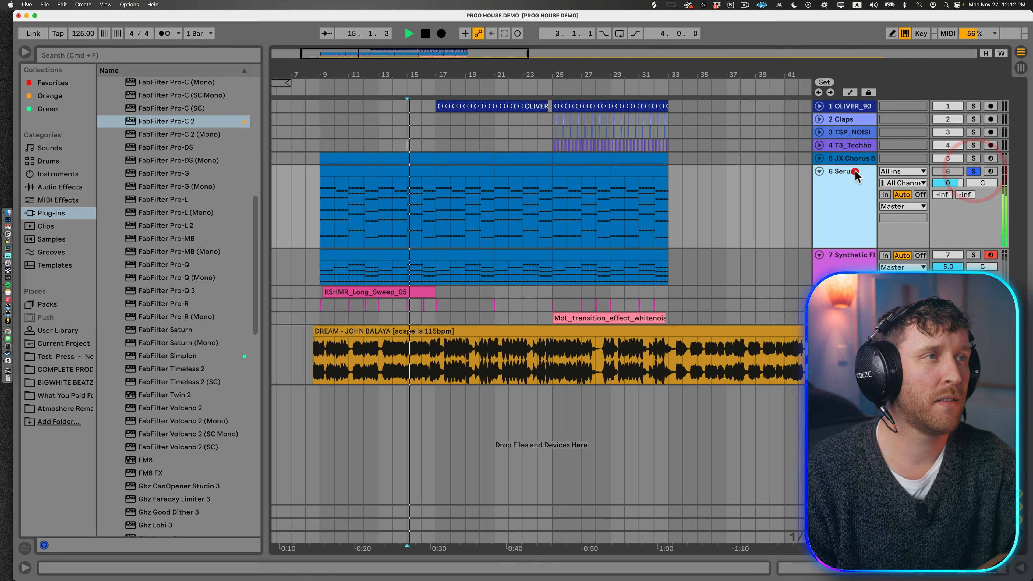
double_click(846, 171)
key(q)
key(Down)
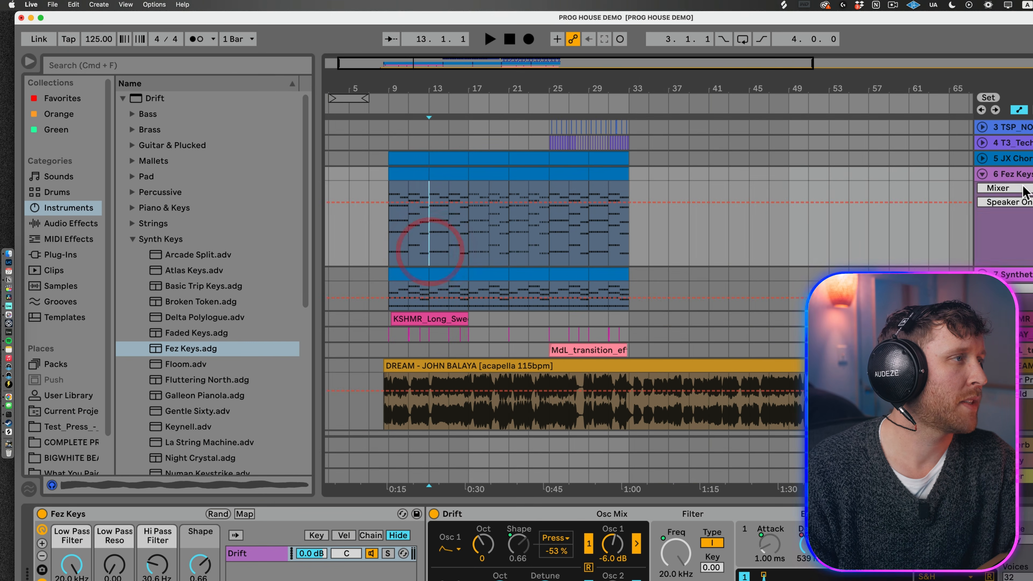
click(1022, 188)
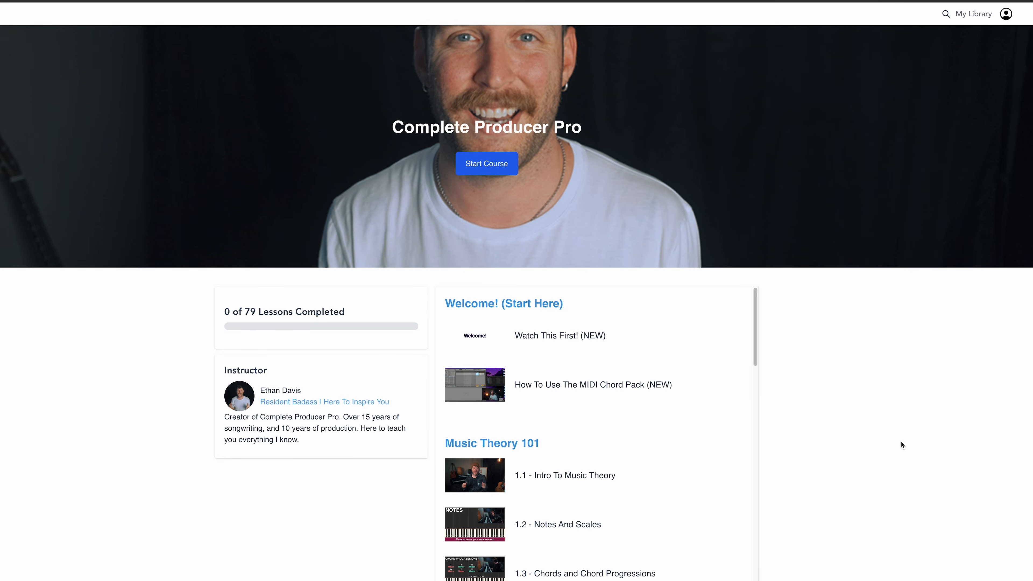
Step: Look through the Complete Producer Pro course outline down to the Feedback Fridays lessons
drag(757, 184, 832, 580)
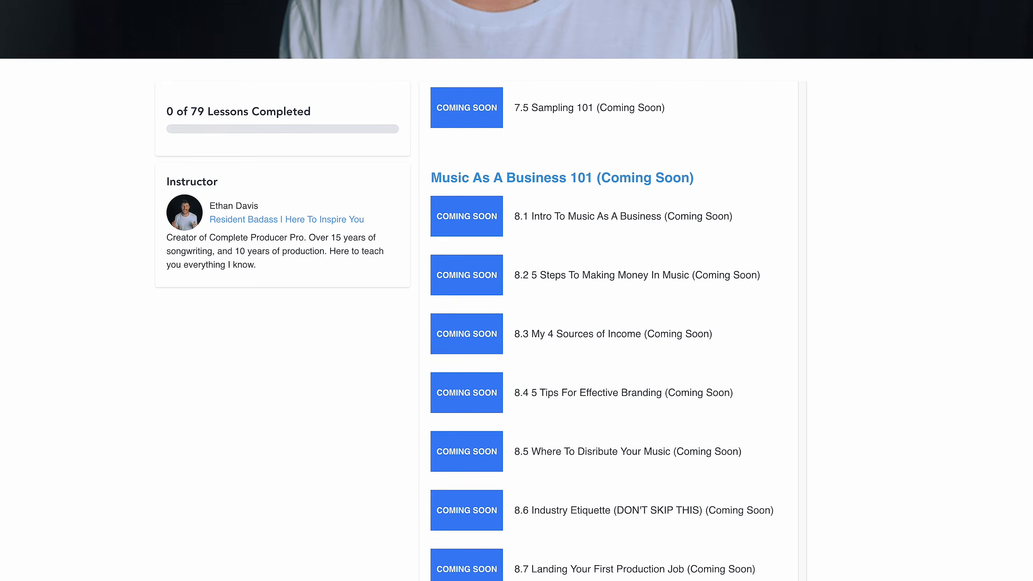
scroll(664, 517, down, 15)
scroll(665, 502, down, 3)
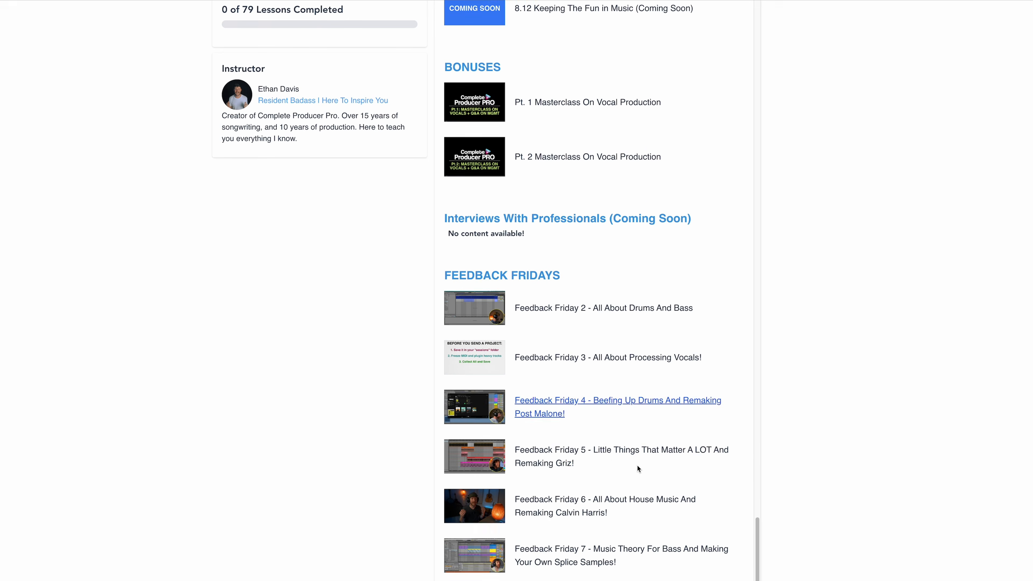